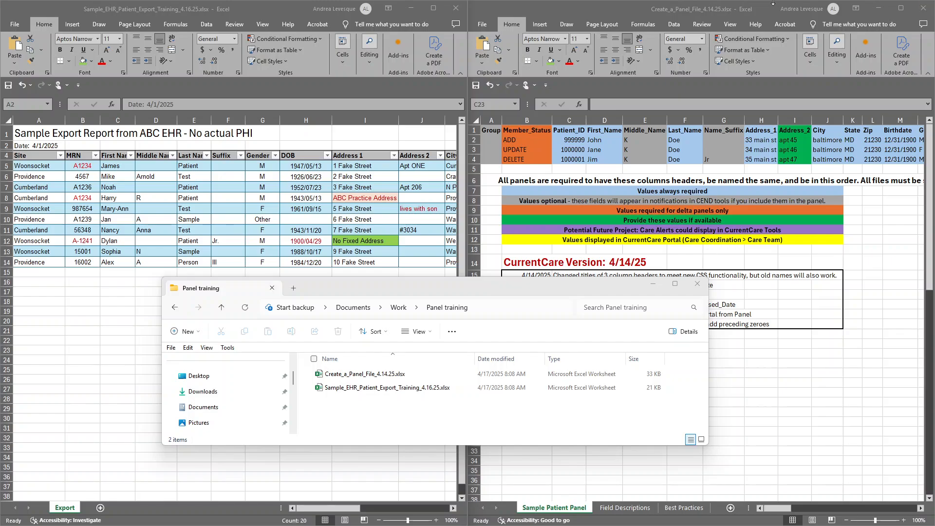
Maximize the Create_a_Panel_File_4.14.25.xlsx workbook window.
{"action": "left_click", "coordinate": [899, 8]}
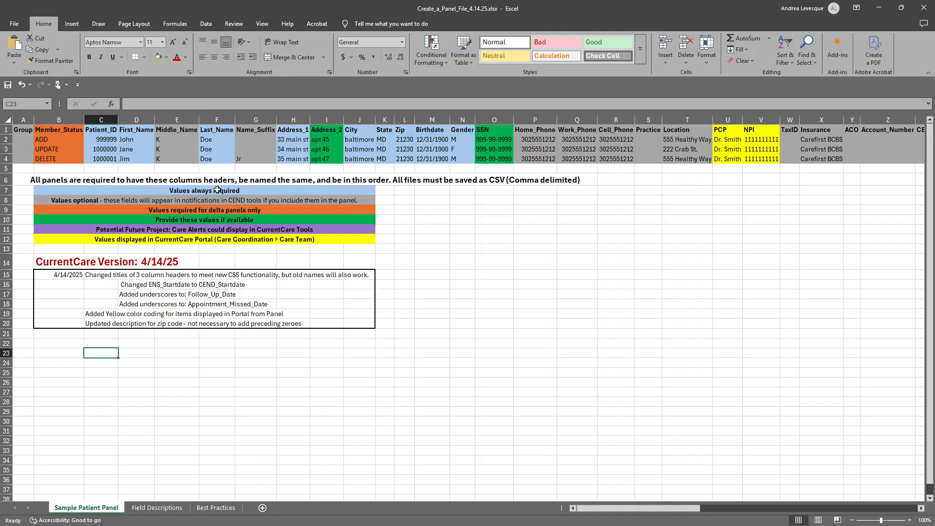
{"action": "left_click", "coordinate": [5, 146]}
{"action": "left_click_drag", "start_coordinate": [6, 145], "coordinate": [33, 324]}
{"action": "right_click", "coordinate": [8, 169]}
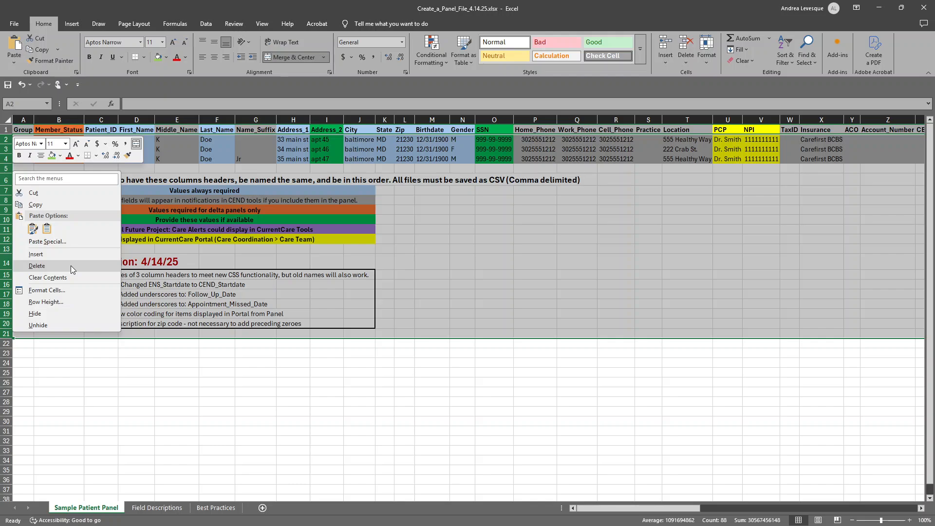
{"action": "key", "text": "Escape"}
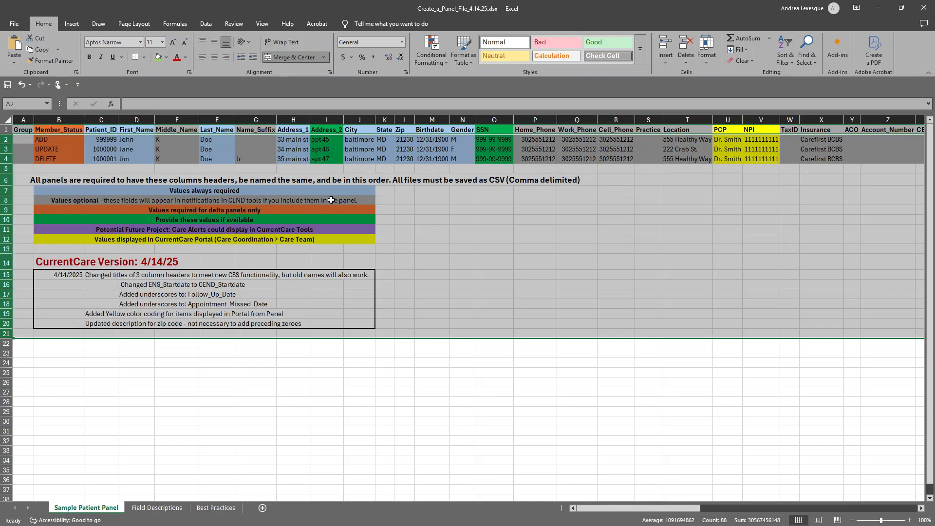
{"action": "left_click", "coordinate": [331, 200]}
Review the color-coded legend in rows 7 to 12 and the Member_Status header on the Sample Patient Panel sheet.
{"action": "left_click", "coordinate": [148, 193]}
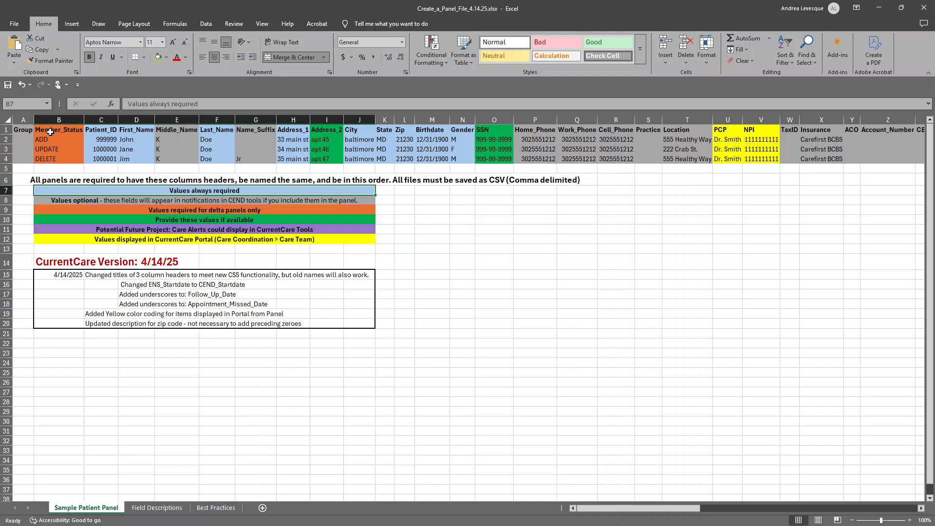
{"action": "left_click", "coordinate": [51, 132]}
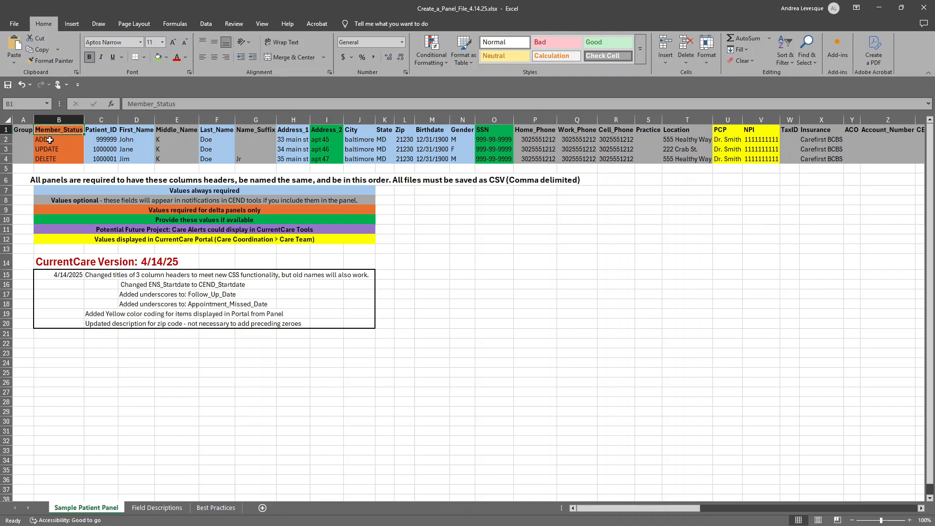
{"action": "left_click", "coordinate": [154, 189]}
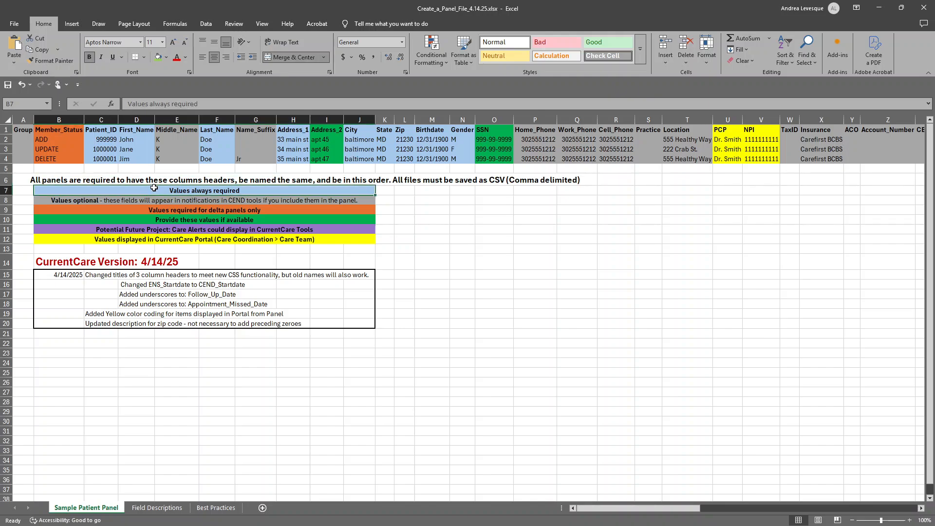
{"action": "left_click", "coordinate": [251, 201]}
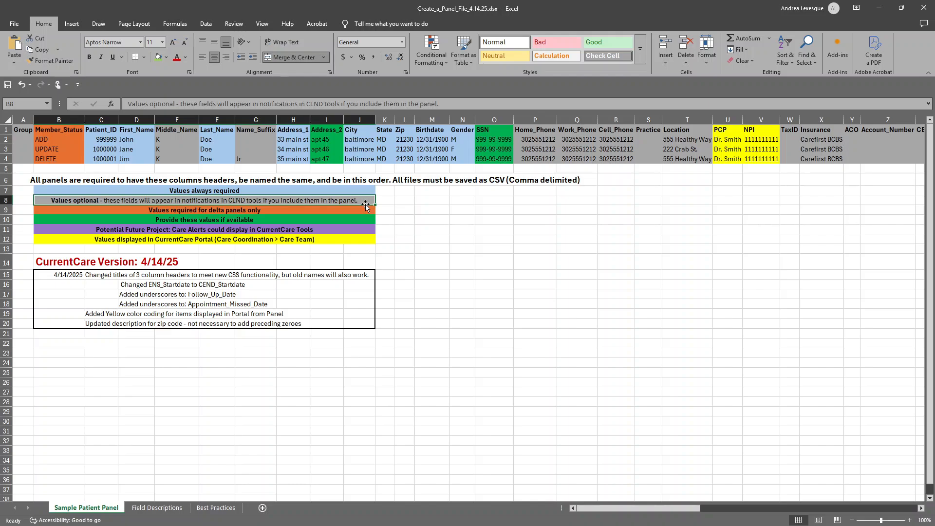
{"action": "left_click", "coordinate": [356, 239]}
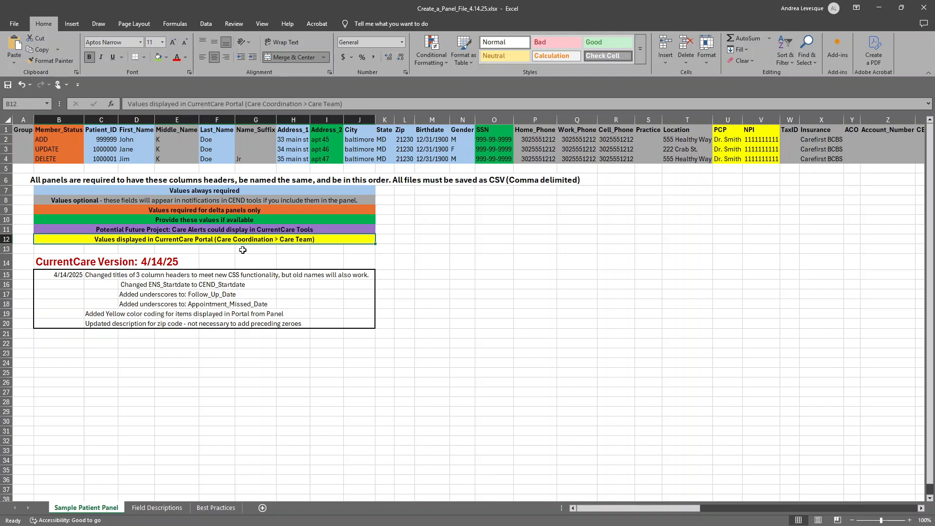
{"action": "left_click", "coordinate": [193, 217]}
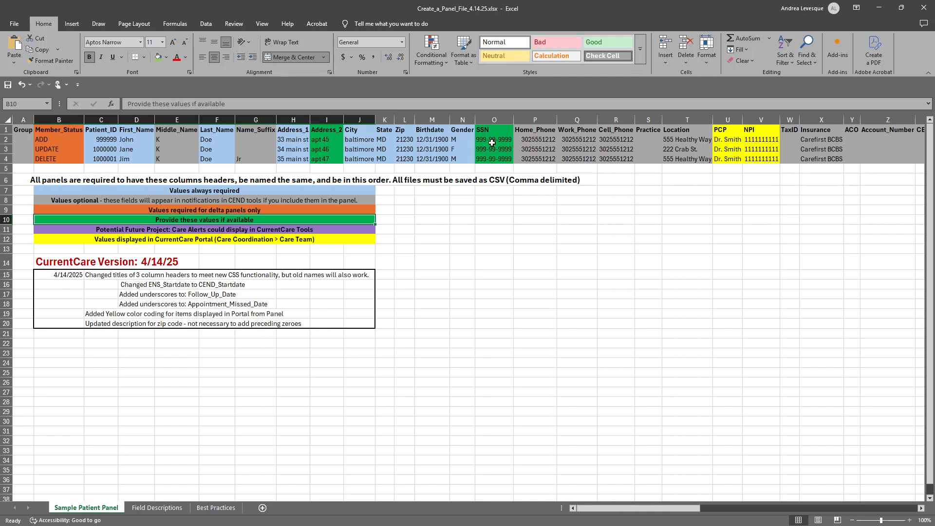
{"action": "left_click", "coordinate": [296, 229]}
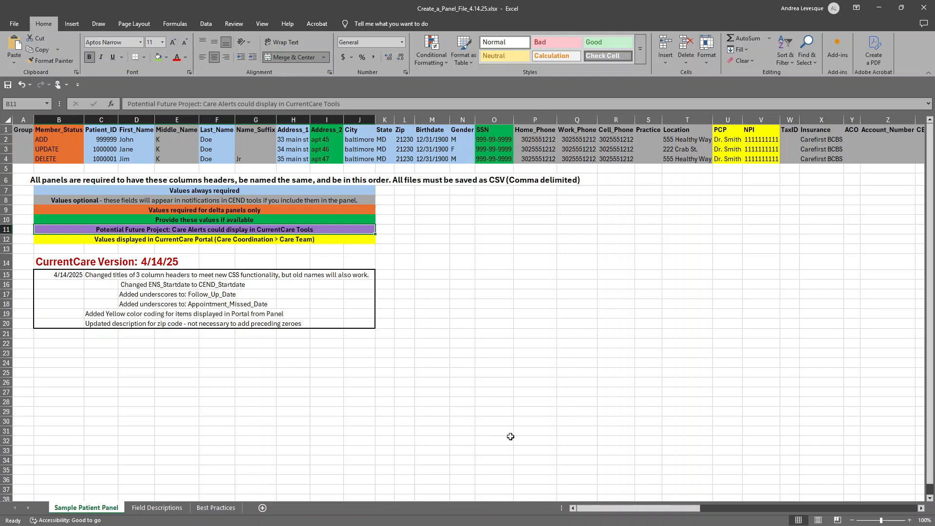
Review the CEND_Startdate and Follow_Up_Date column headers, and return to the first columns of the sample panel.
{"action": "left_click_drag", "start_coordinate": [637, 506], "coordinate": [832, 454]}
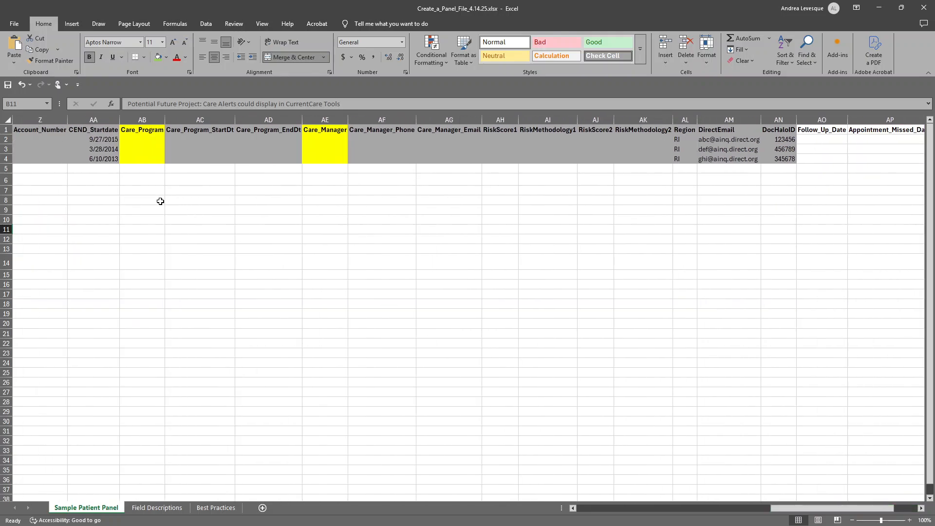
{"action": "left_click", "coordinate": [98, 129]}
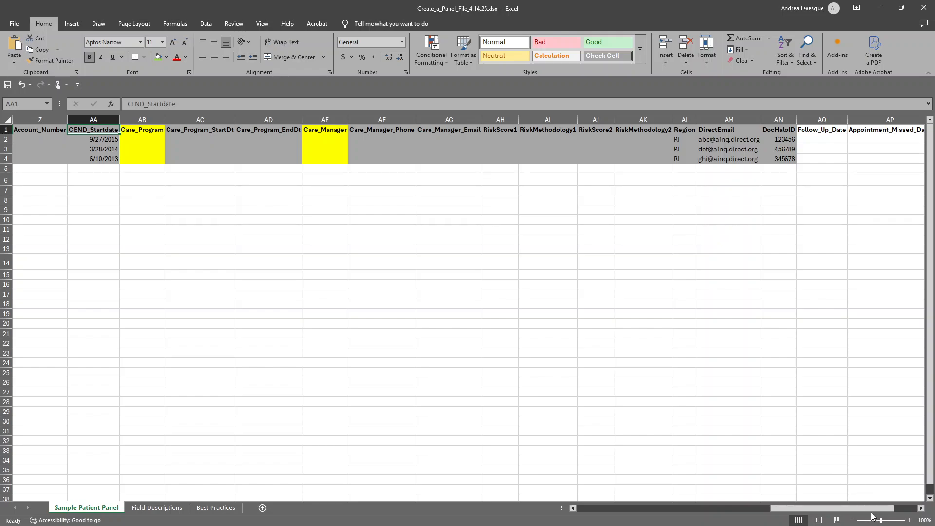
{"action": "left_click_drag", "start_coordinate": [872, 513], "coordinate": [879, 513]}
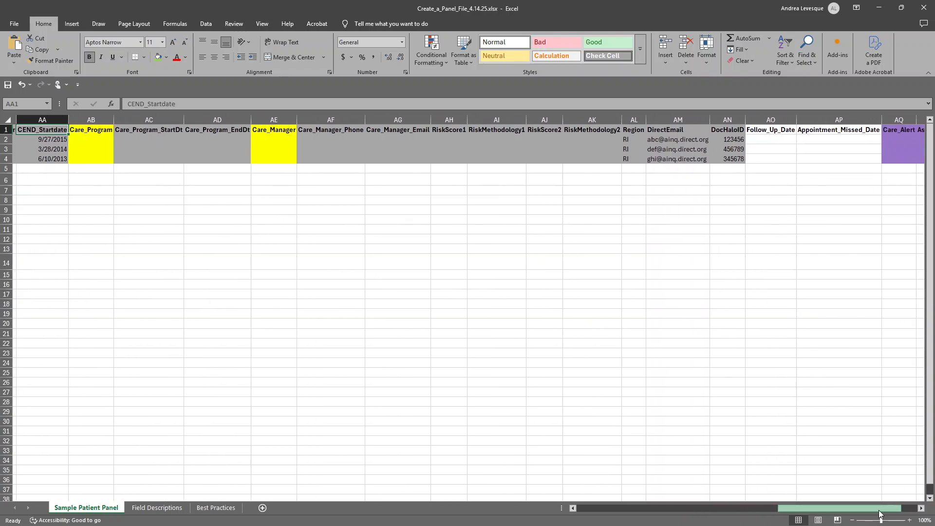
{"action": "left_click", "coordinate": [780, 131]}
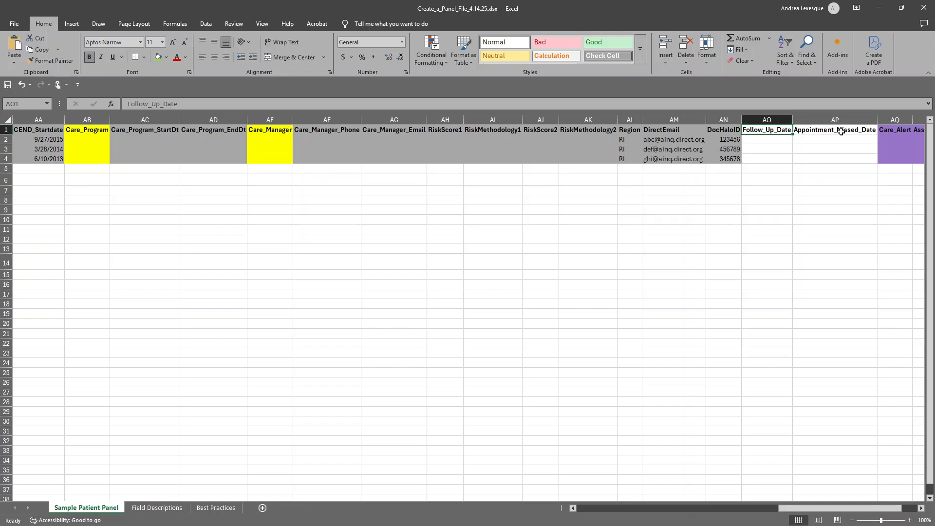
{"action": "left_click", "coordinate": [579, 512]}
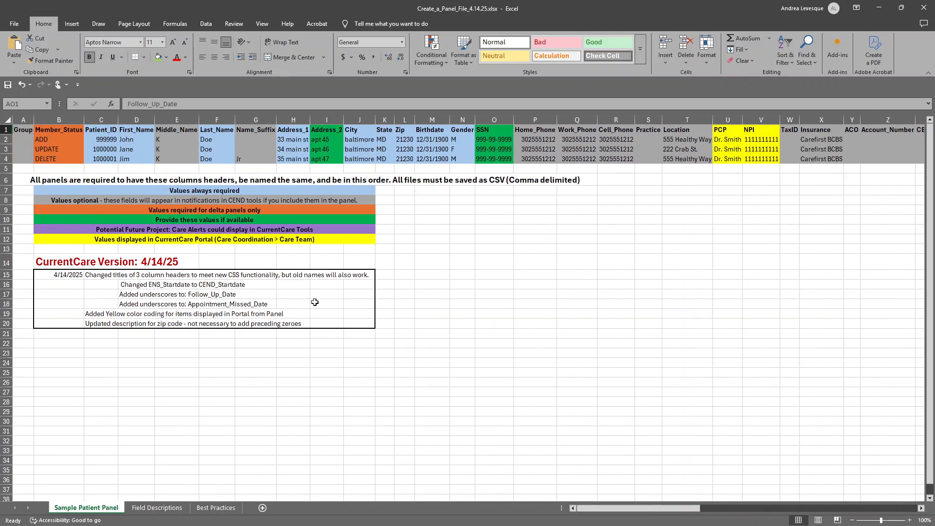
Highlight the header row of the sample panel, followed by the sample data and instruction rows 2 to 20.
{"action": "left_click", "coordinate": [6, 130]}
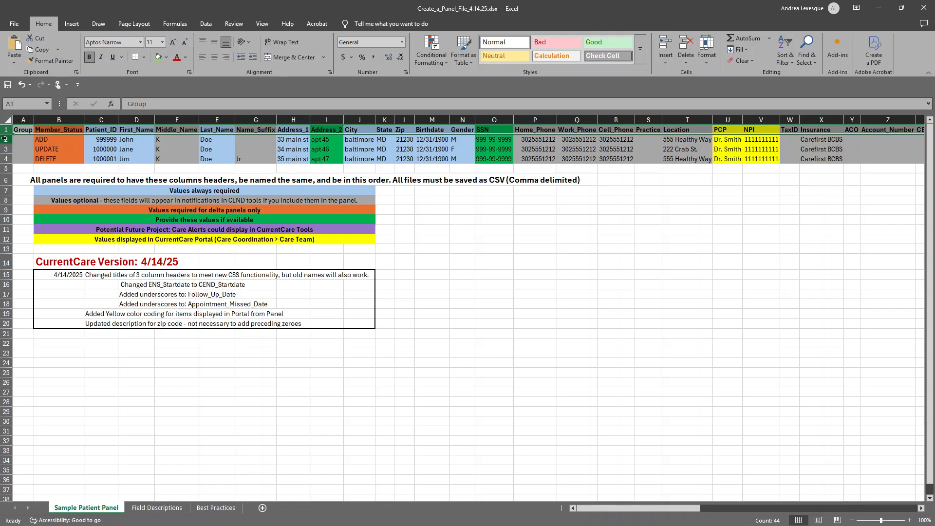
{"action": "left_click_drag", "start_coordinate": [5, 139], "coordinate": [30, 322]}
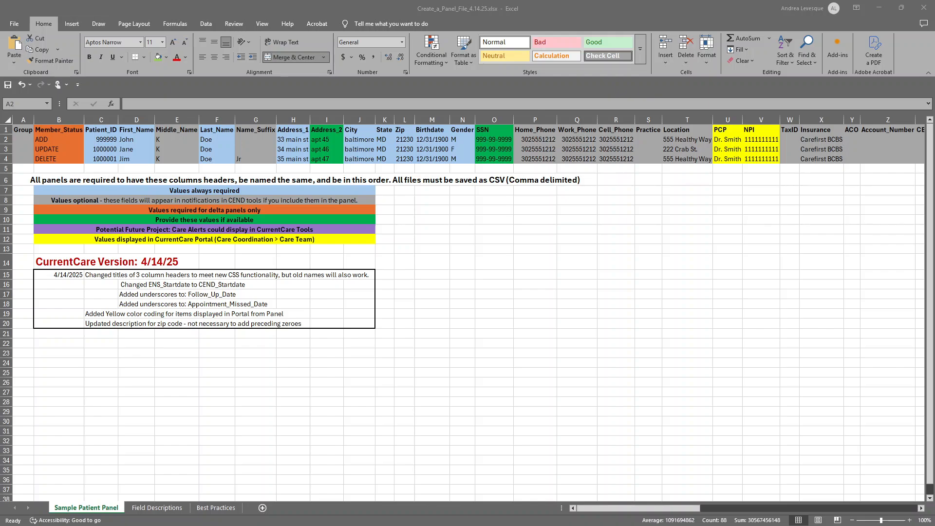
Open the Field Descriptions sheet and review the Group description and the First_Name and Address_1 restrictions.
{"action": "left_click", "coordinate": [156, 513]}
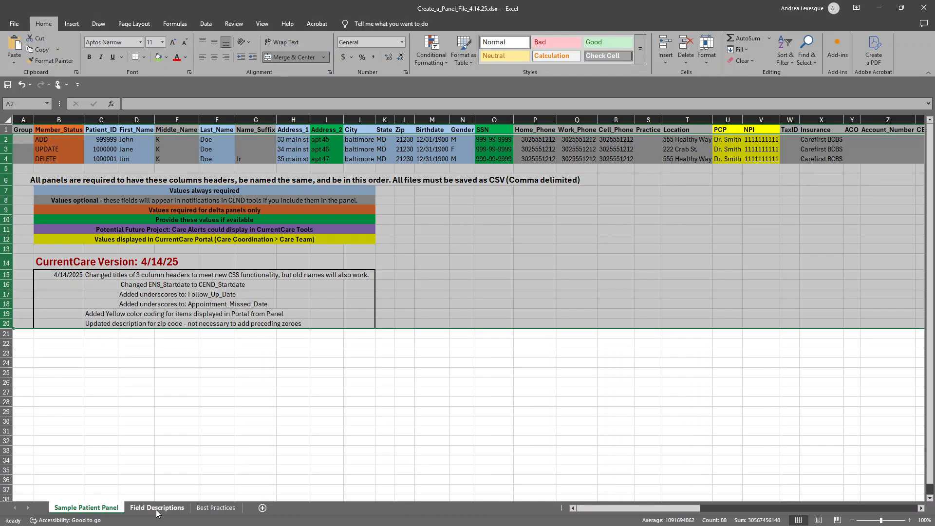
{"action": "left_click", "coordinate": [157, 512]}
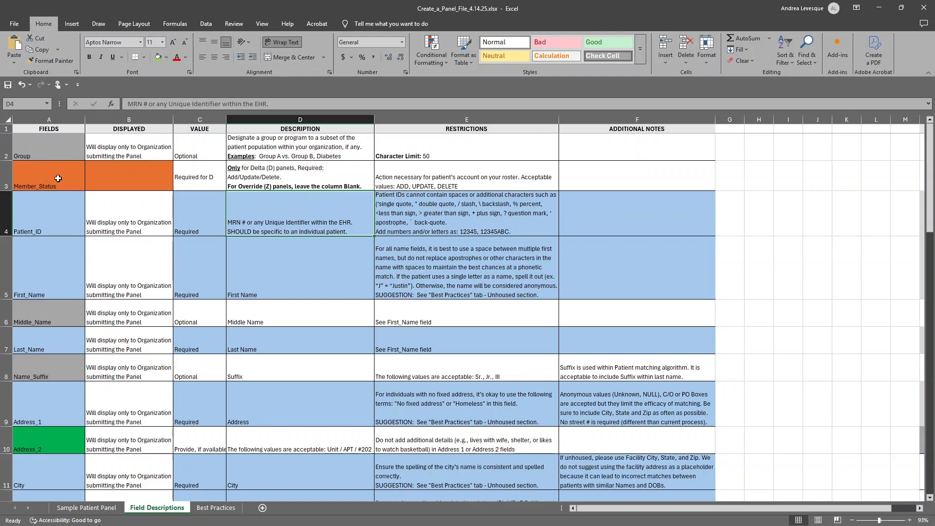
{"action": "left_click", "coordinate": [2, 147]}
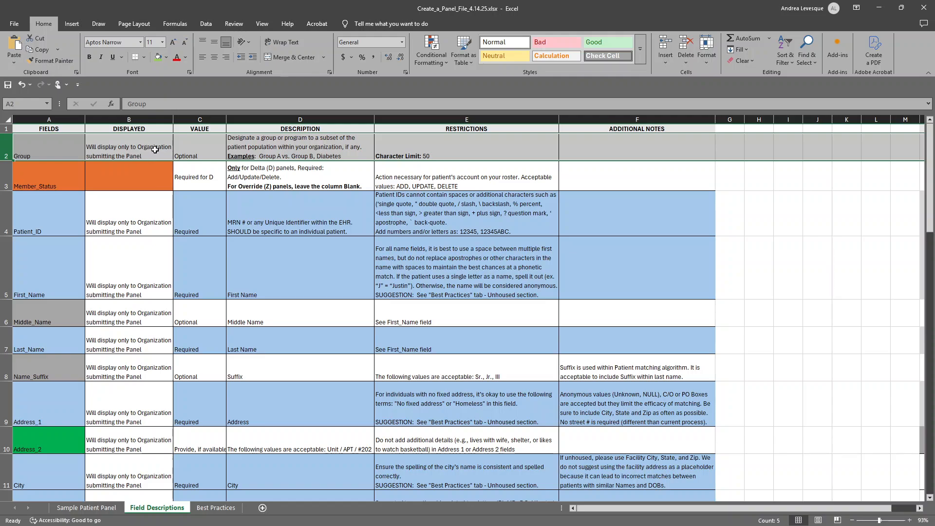
{"action": "left_click", "coordinate": [314, 146]}
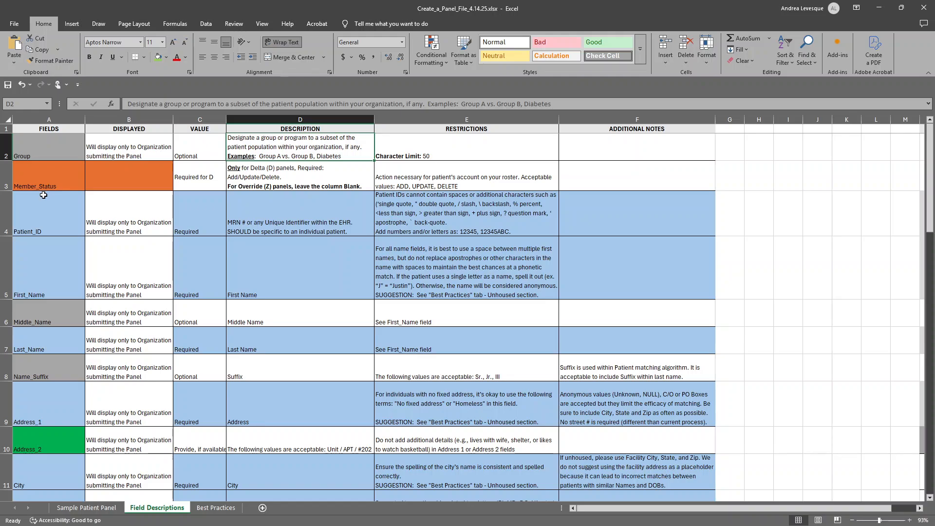
{"action": "left_click", "coordinate": [2, 278]}
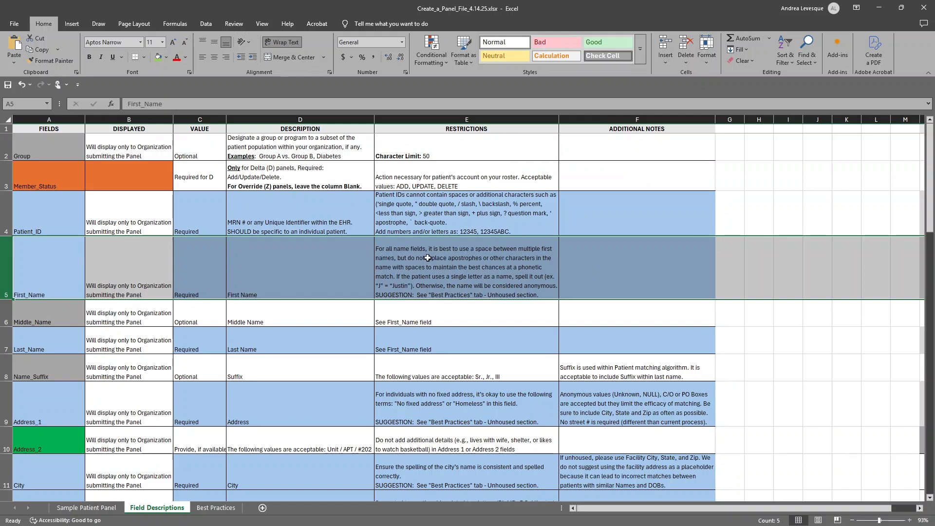
{"action": "left_click", "coordinate": [414, 267]}
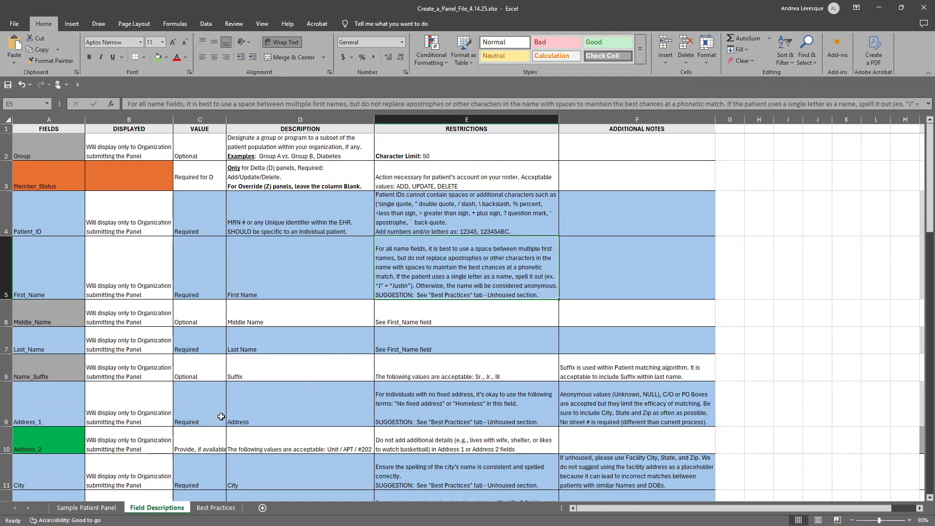
{"action": "scroll", "coordinate": [221, 416], "scroll_direction": "down", "scroll_amount": 1}
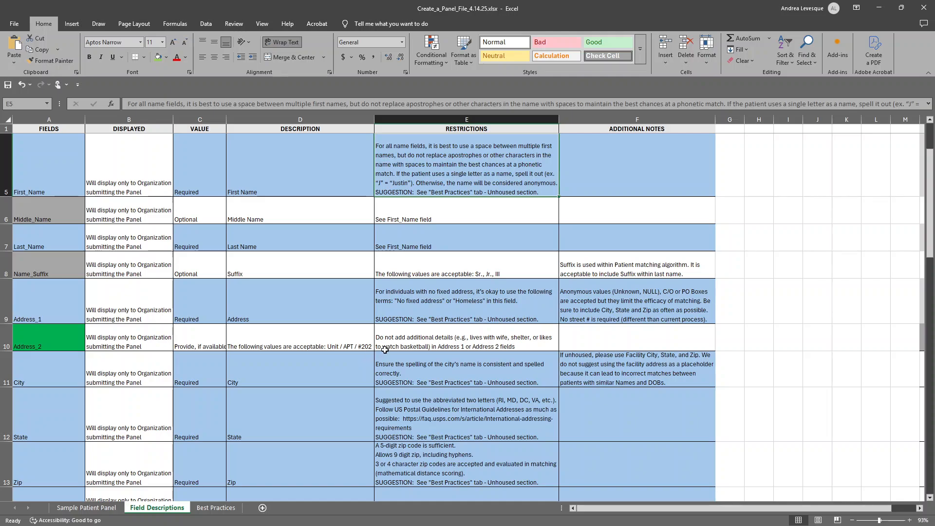
{"action": "left_click", "coordinate": [398, 313]}
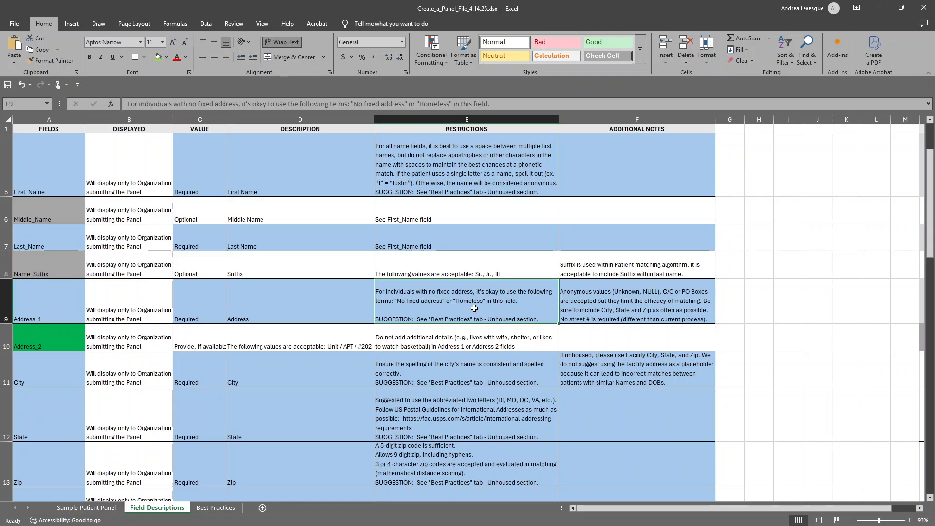
Open the Best Practices sheet and review the unhoused populations section, the file size limit and the column header rule.
{"action": "left_click", "coordinate": [222, 508]}
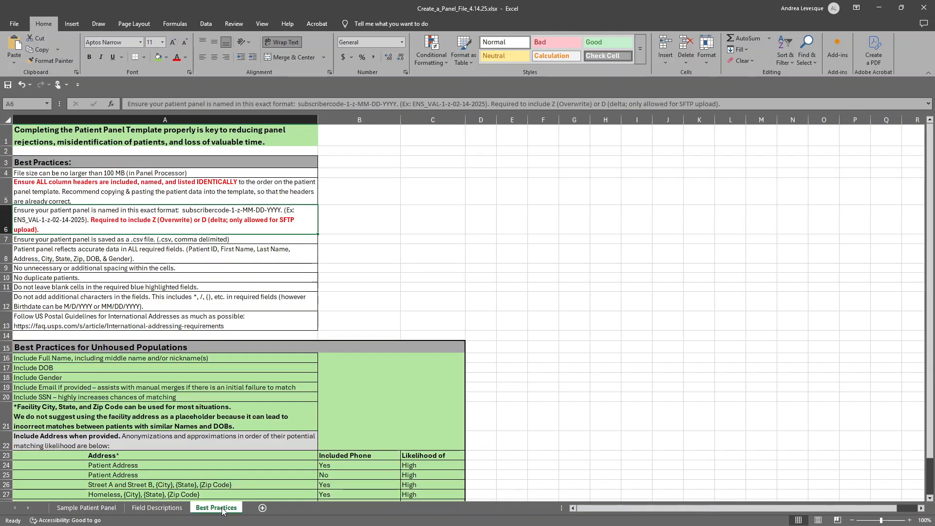
{"action": "scroll", "coordinate": [514, 353], "scroll_direction": "down", "scroll_amount": 1}
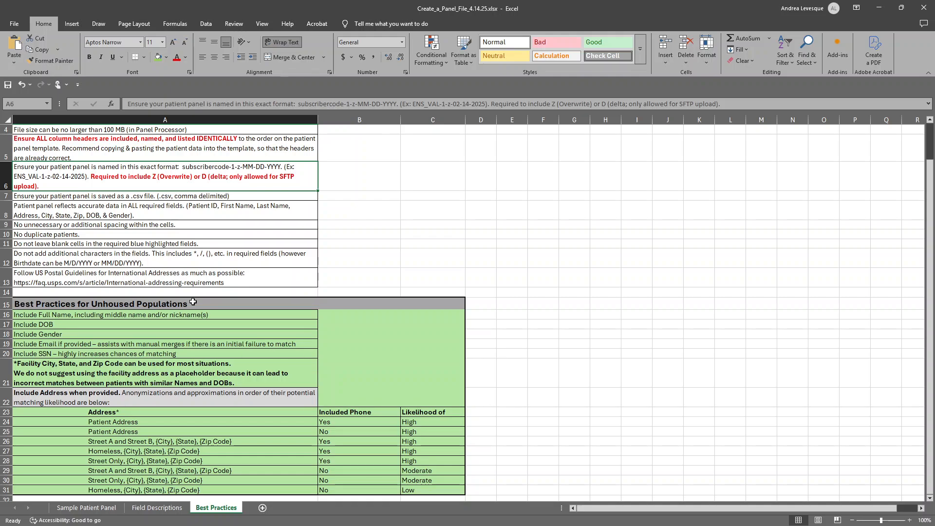
{"action": "scroll", "coordinate": [198, 294], "scroll_direction": "up", "scroll_amount": 1}
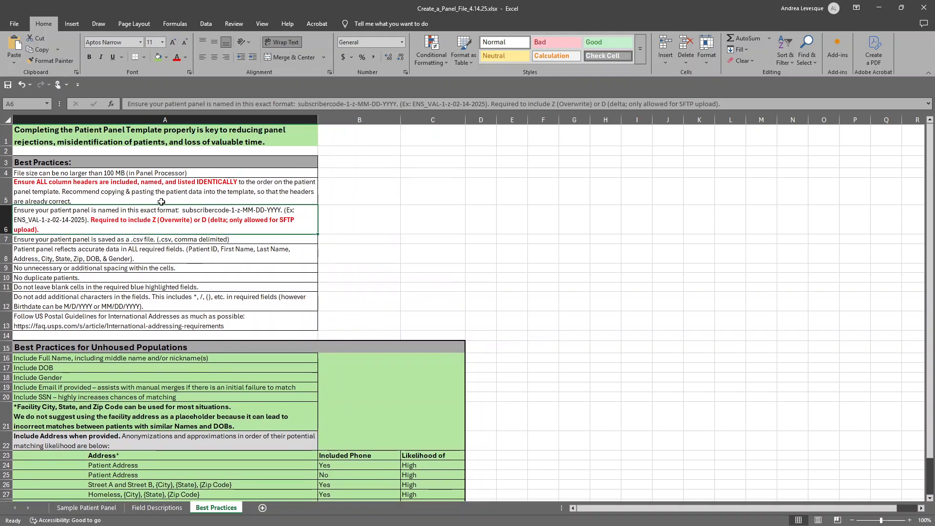
{"action": "left_click", "coordinate": [89, 170]}
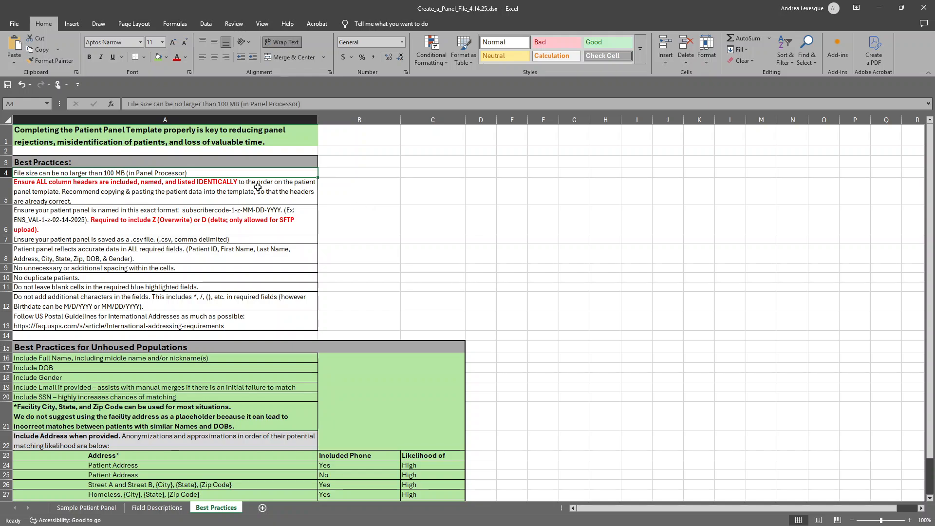
{"action": "left_click", "coordinate": [242, 185]}
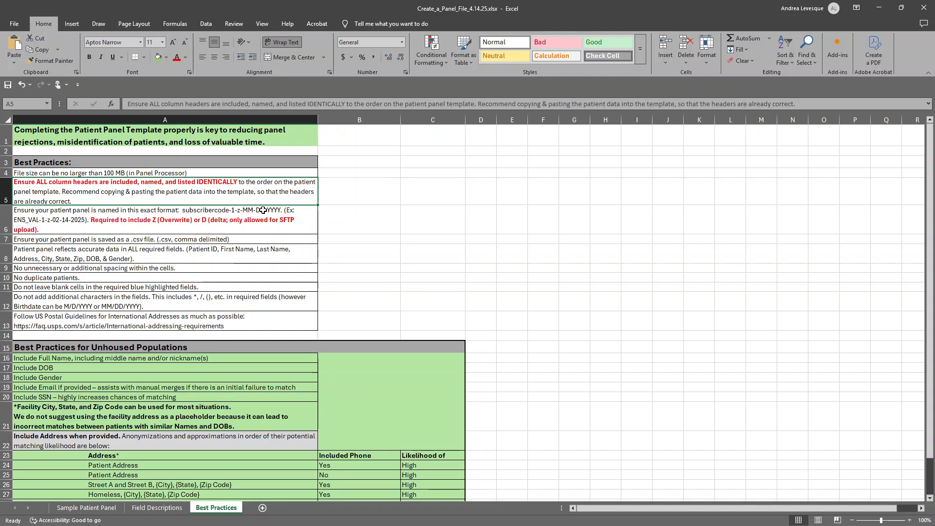
Return to the Sample Patient Panel sheet, and switch to the Sample_EHR_Patient_Export_Training_4.16.25.xlsx workbook with its window maximized.
{"action": "left_click", "coordinate": [87, 507]}
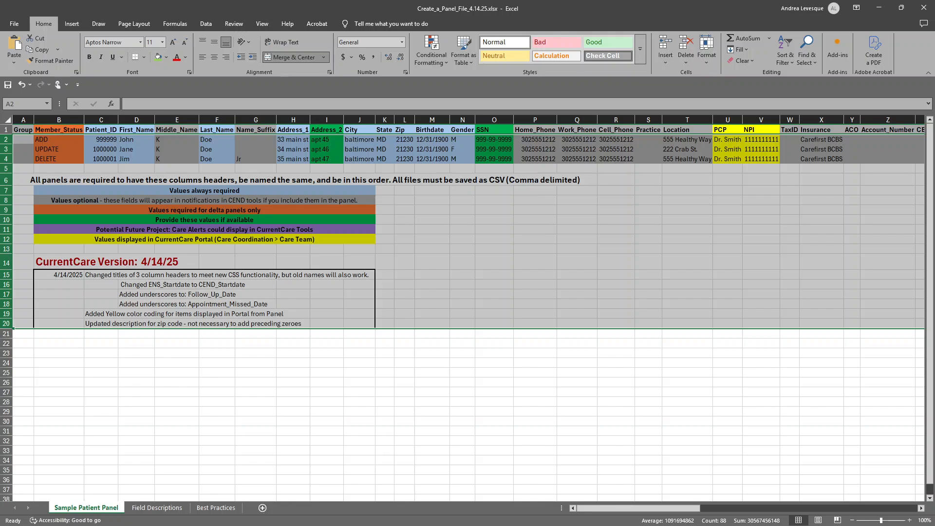
{"action": "key", "text": "alt+Tab"}
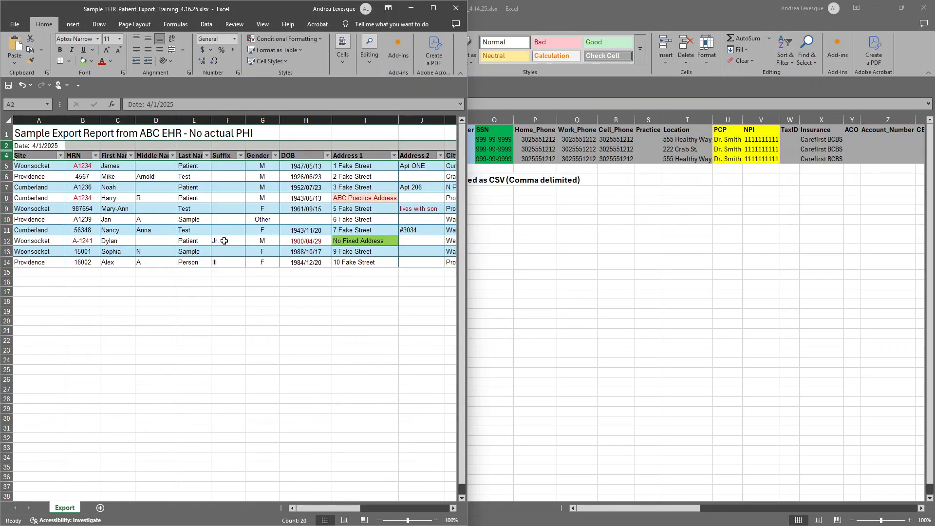
{"action": "left_click", "coordinate": [434, 8]}
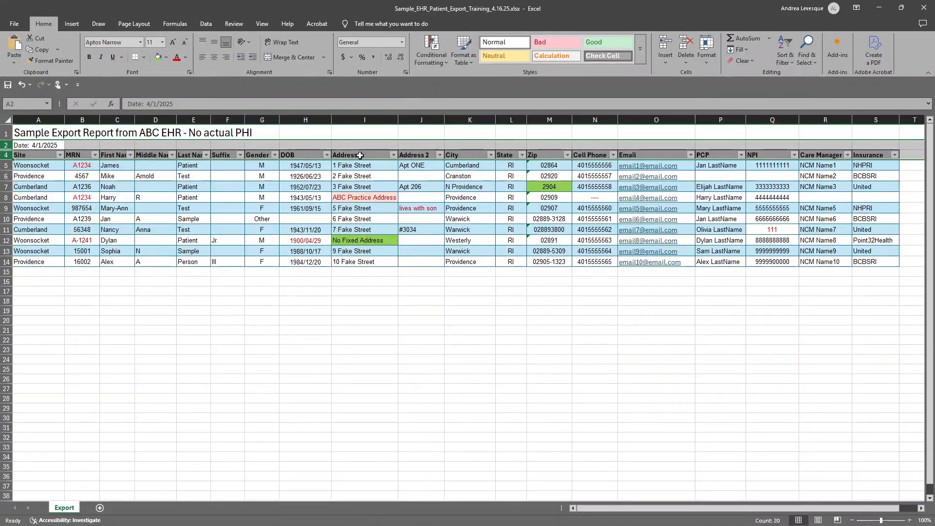
Unhide row 3 between the date and header rows, and check the Required labels above the MRN and Address 1 columns.
{"action": "left_click", "coordinate": [87, 315]}
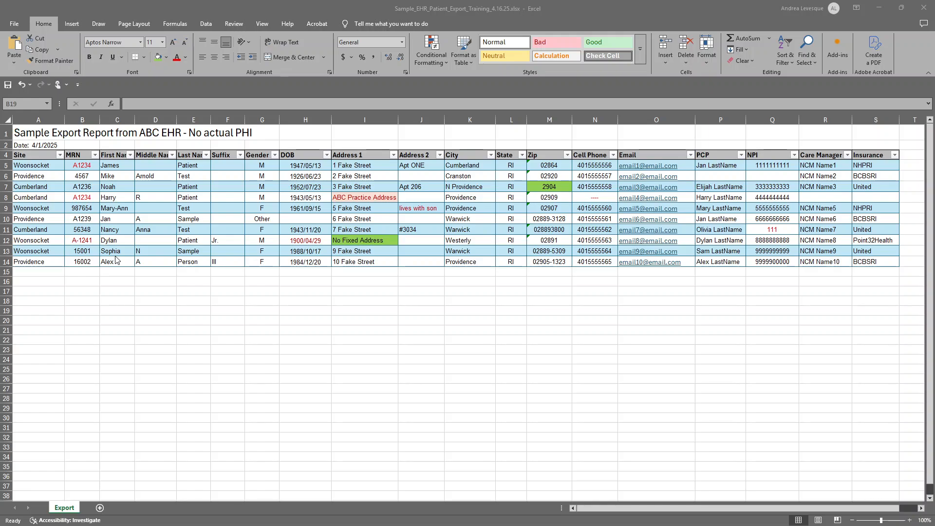
{"action": "left_click", "coordinate": [4, 144]}
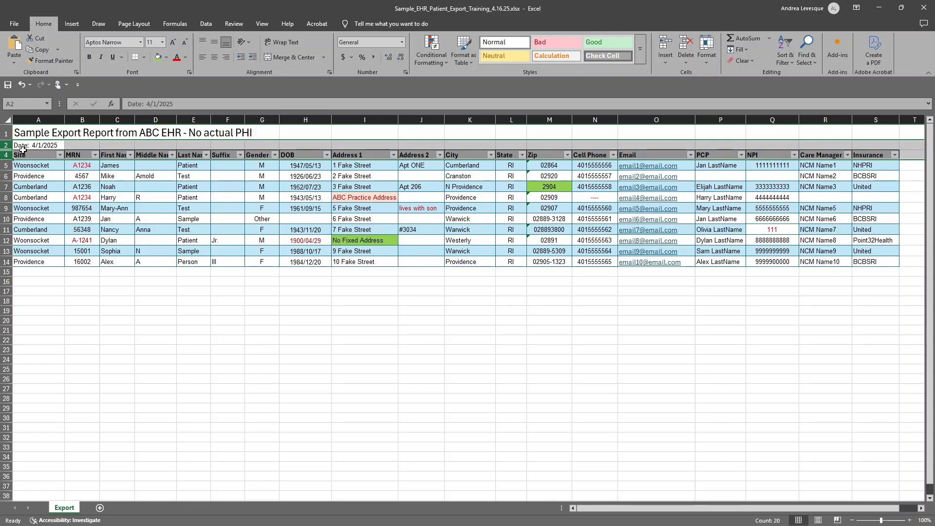
{"action": "right_click", "coordinate": [22, 150]}
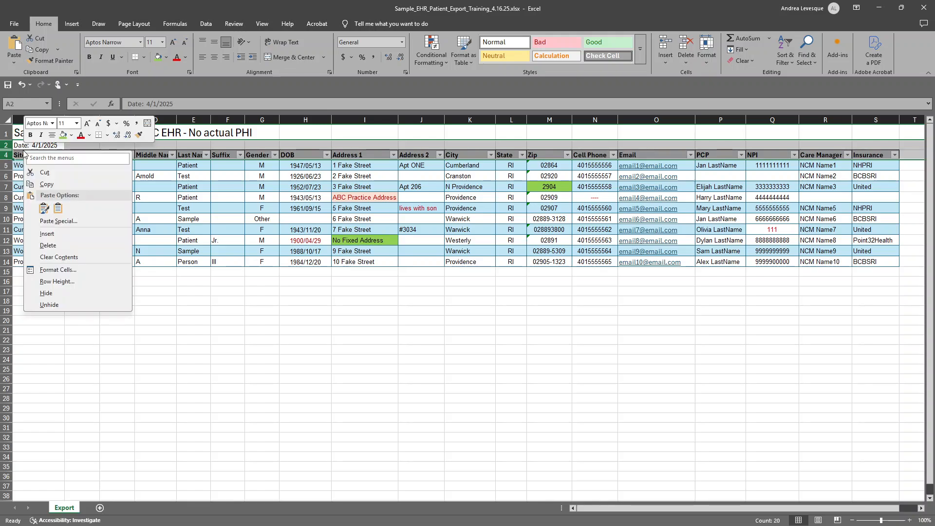
{"action": "left_click", "coordinate": [70, 304]}
{"action": "left_click", "coordinate": [83, 154]}
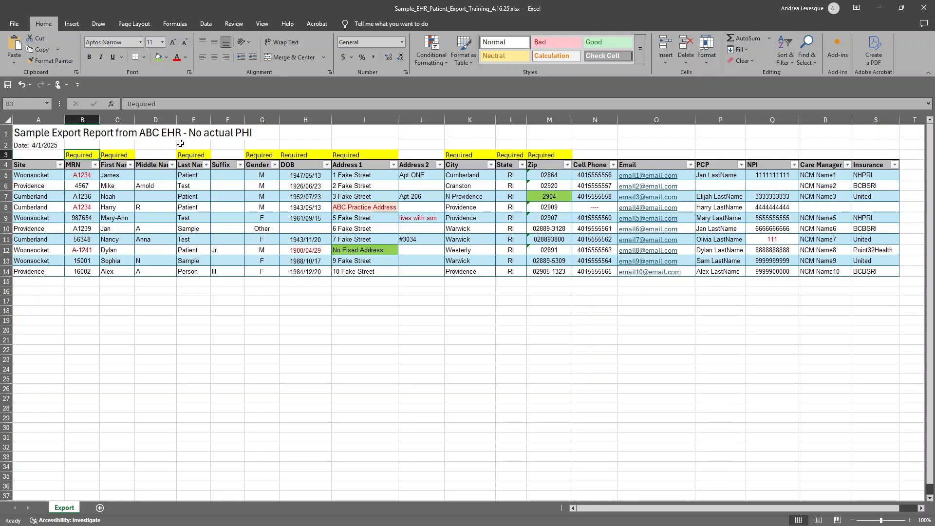
{"action": "left_click", "coordinate": [358, 153]}
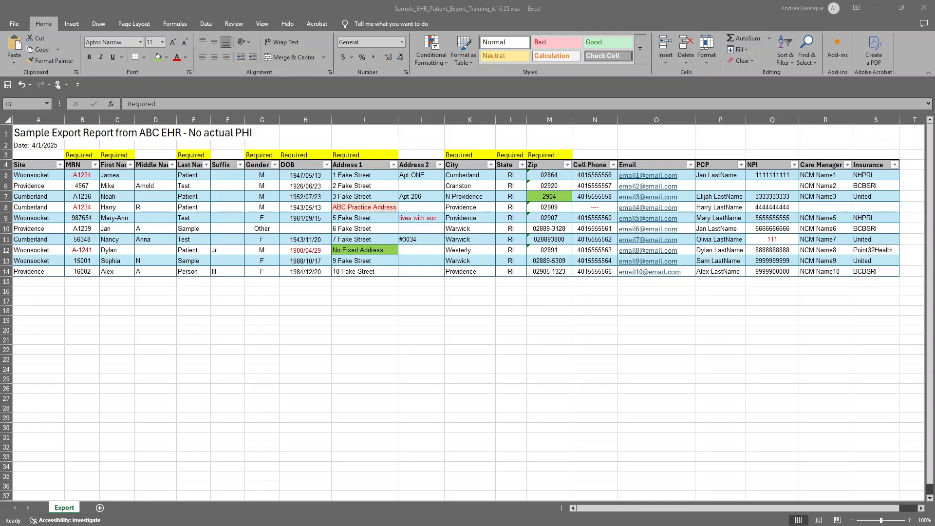
Review the red-marked MRNs in rows 5, 8 and 12, and the DOB cells in rows 12 and 10.
{"action": "left_click", "coordinate": [80, 177]}
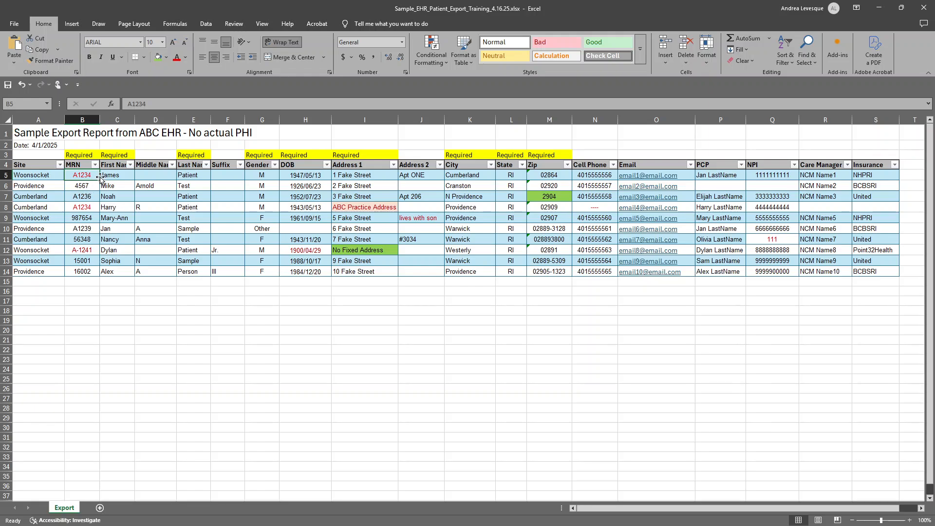
{"action": "left_click", "coordinate": [94, 208]}
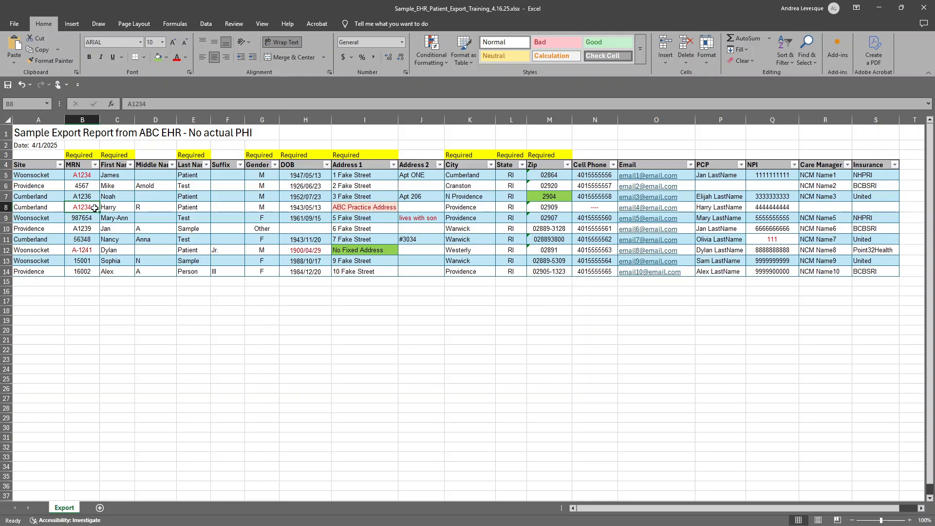
{"action": "left_click", "coordinate": [85, 251]}
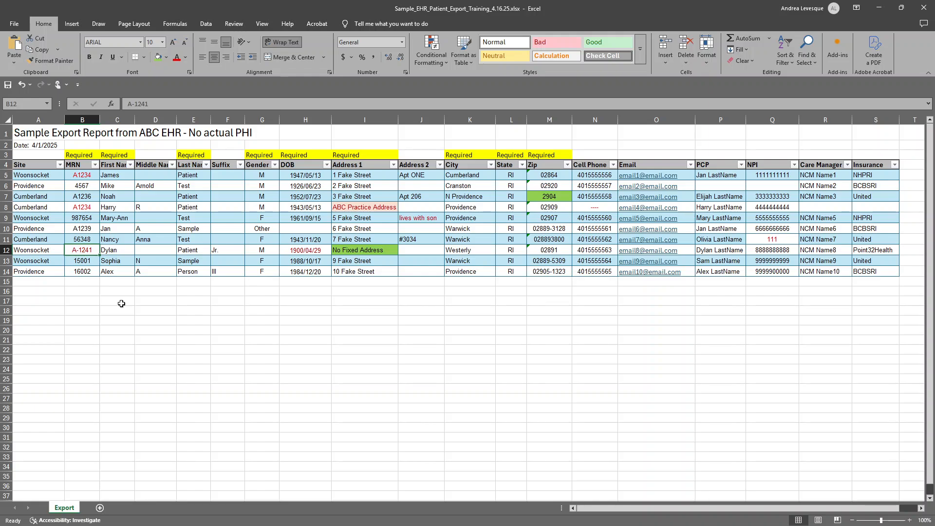
{"action": "left_click", "coordinate": [317, 252]}
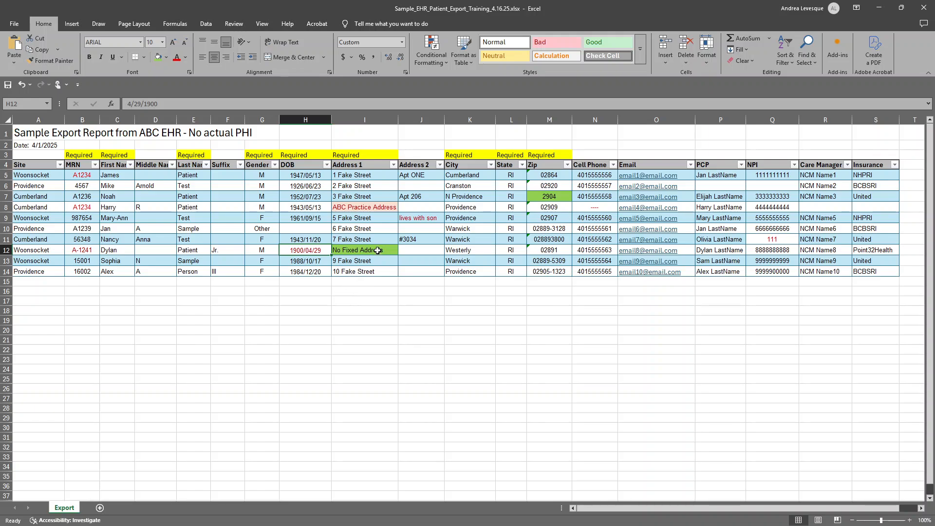
{"action": "left_click", "coordinate": [311, 226]}
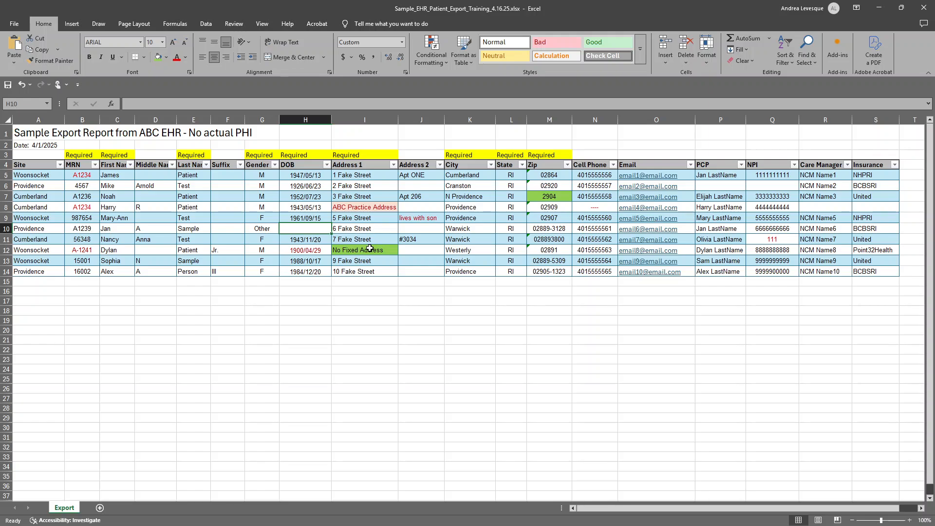
Compare the Address 1 entries in rows 12 and 8, and highlight row 8's City, State and Zip cells.
{"action": "left_click", "coordinate": [340, 252]}
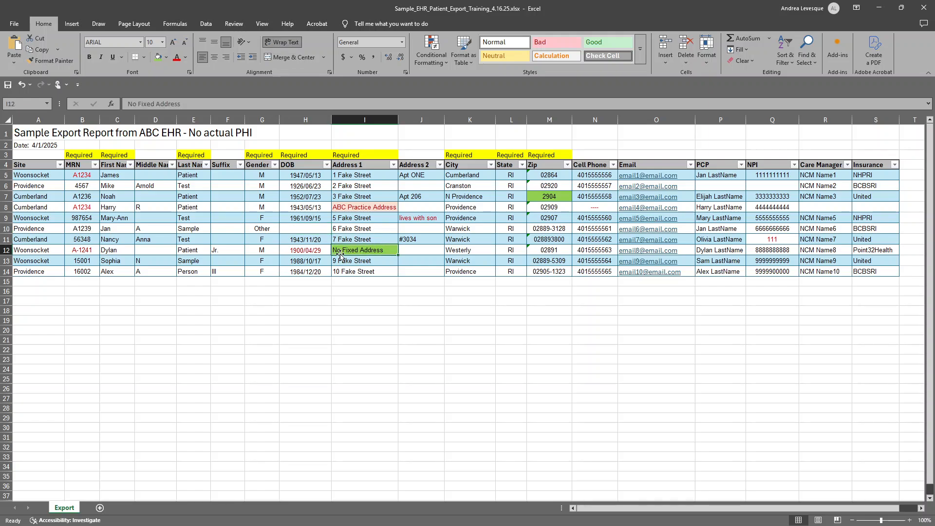
{"action": "left_click", "coordinate": [378, 207]}
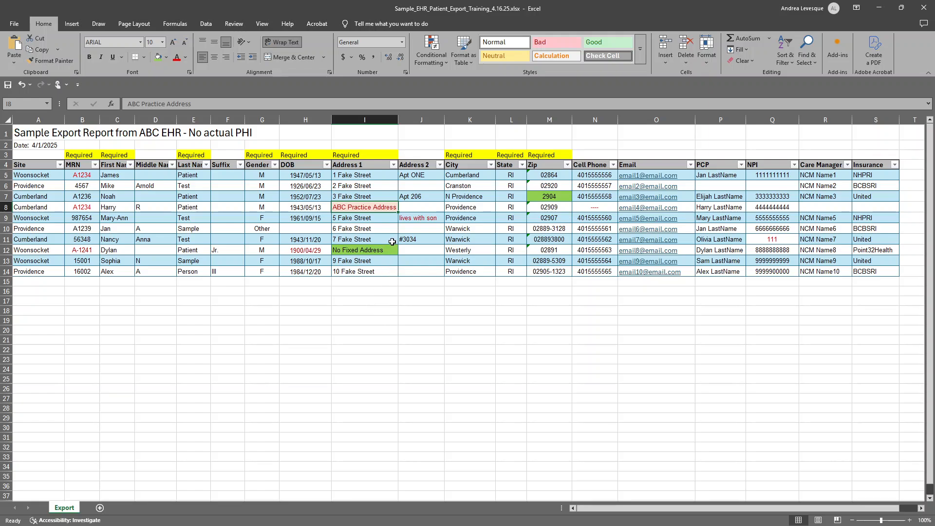
{"action": "left_click", "coordinate": [377, 250]}
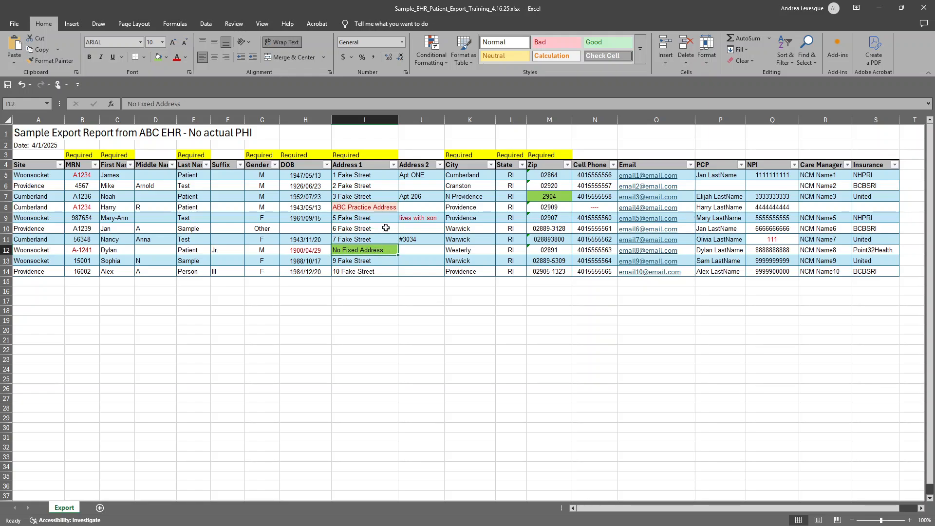
{"action": "left_click_drag", "start_coordinate": [460, 208], "coordinate": [543, 210]}
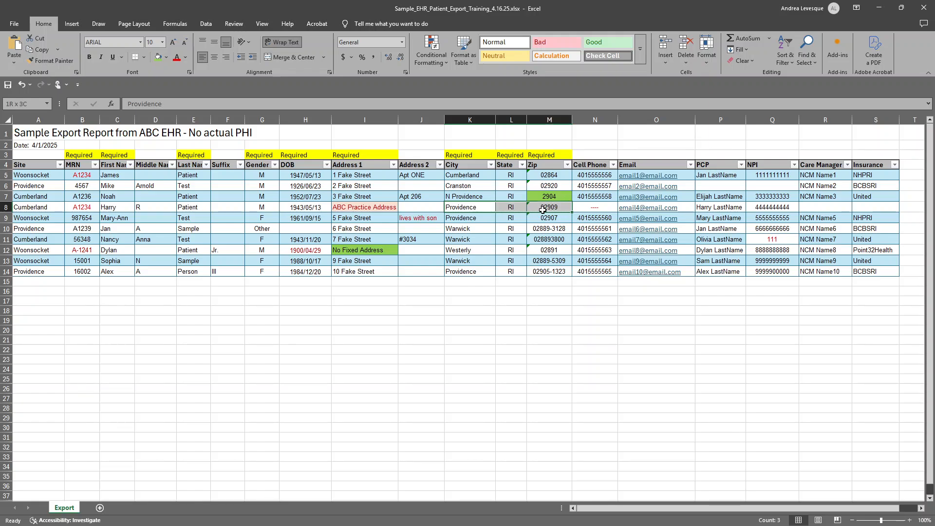
{"action": "left_click_drag", "start_coordinate": [543, 209], "coordinate": [543, 210]}
Review the Address 2 entries in rows 9 and 11, the Cell Phone cell in row 8 and the NPI in row 11.
{"action": "left_click", "coordinate": [419, 220]}
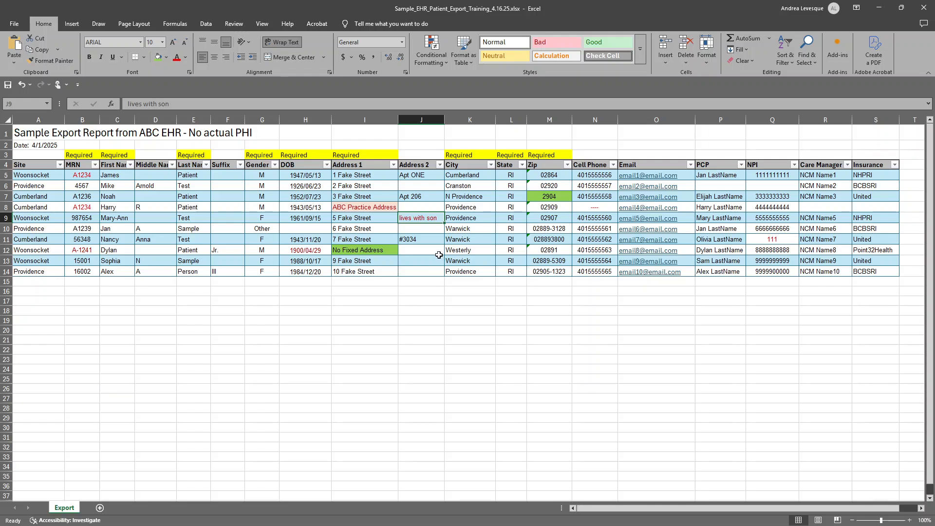
{"action": "left_click", "coordinate": [410, 240]}
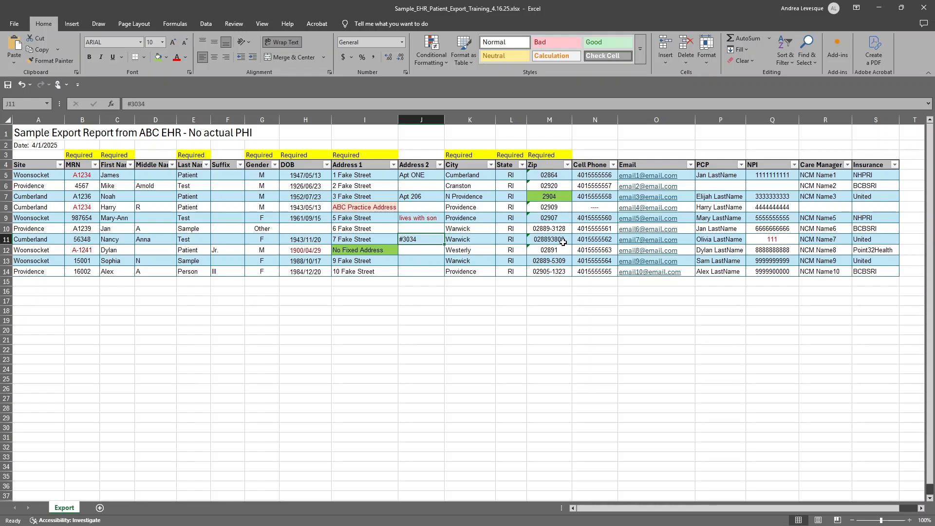
{"action": "left_click", "coordinate": [591, 207]}
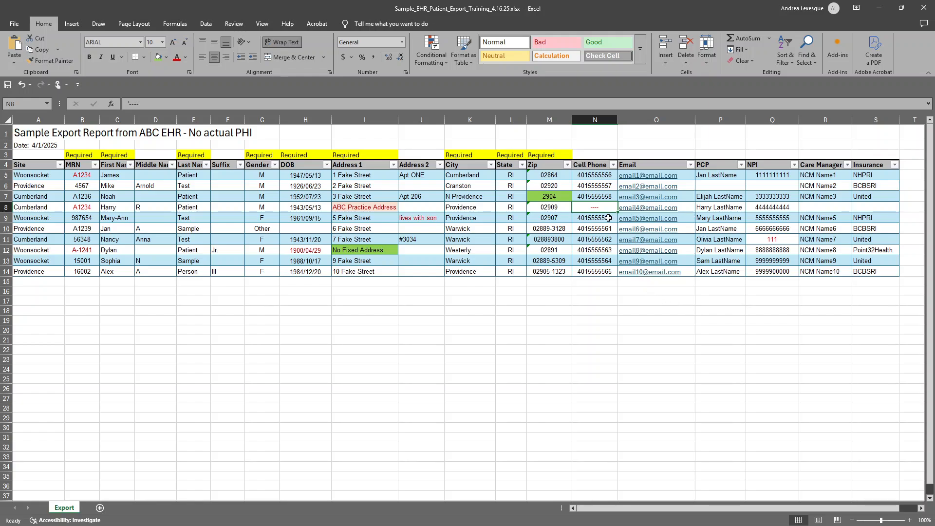
{"action": "left_click", "coordinate": [760, 242]}
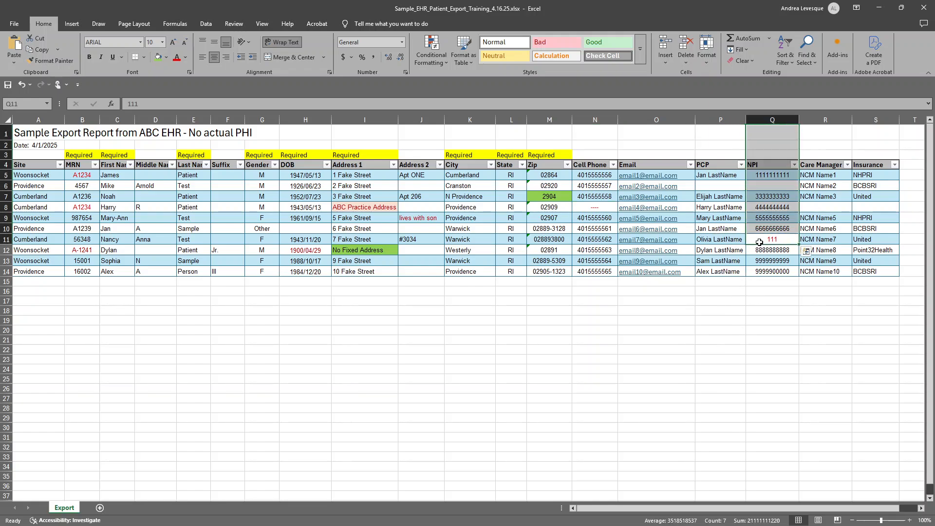
{"action": "left_click", "coordinate": [759, 242]}
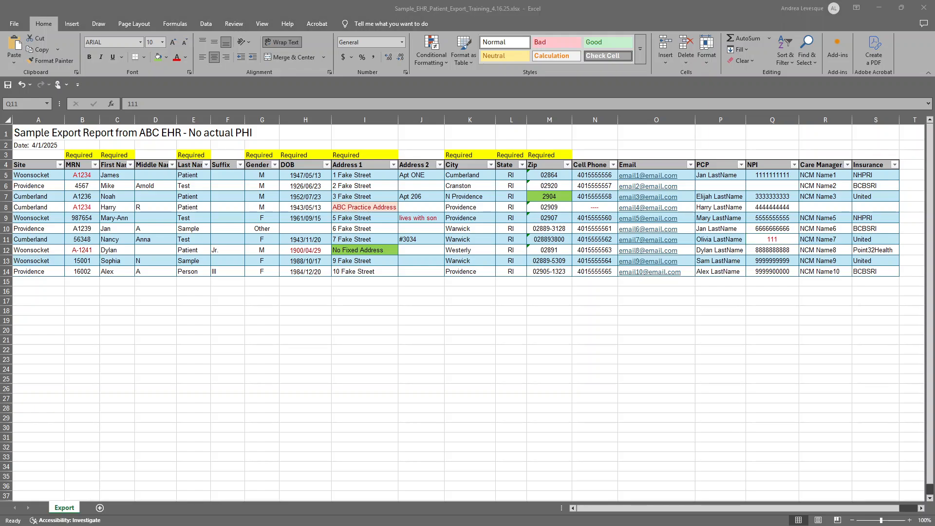
{"action": "left_click", "coordinate": [216, 287]}
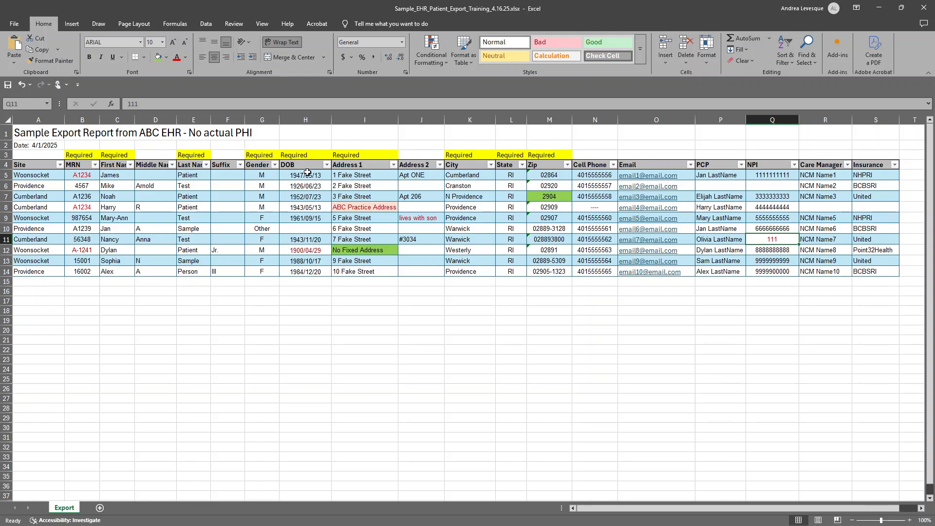
Check the first Gender entry, and highlight the DOB values from H5 to H14 to examine their date format.
{"action": "left_click", "coordinate": [262, 174]}
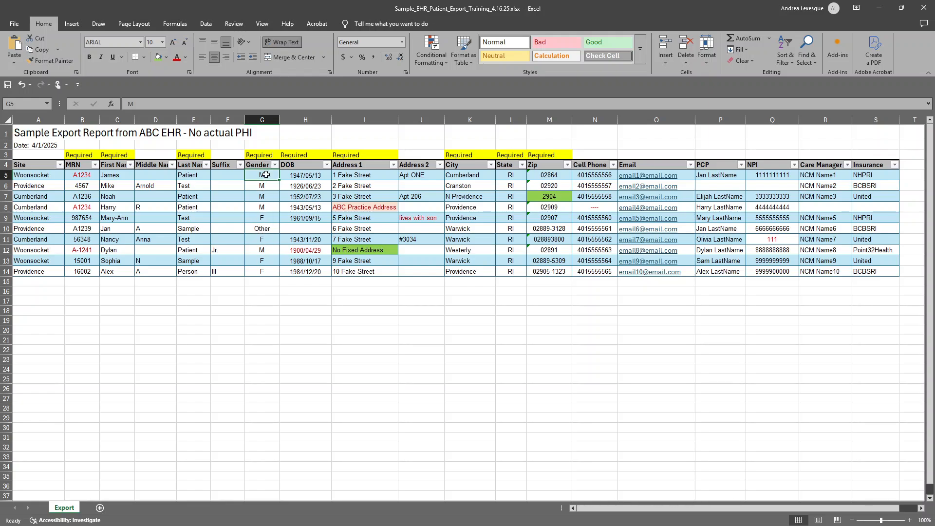
{"action": "left_click", "coordinate": [303, 173]}
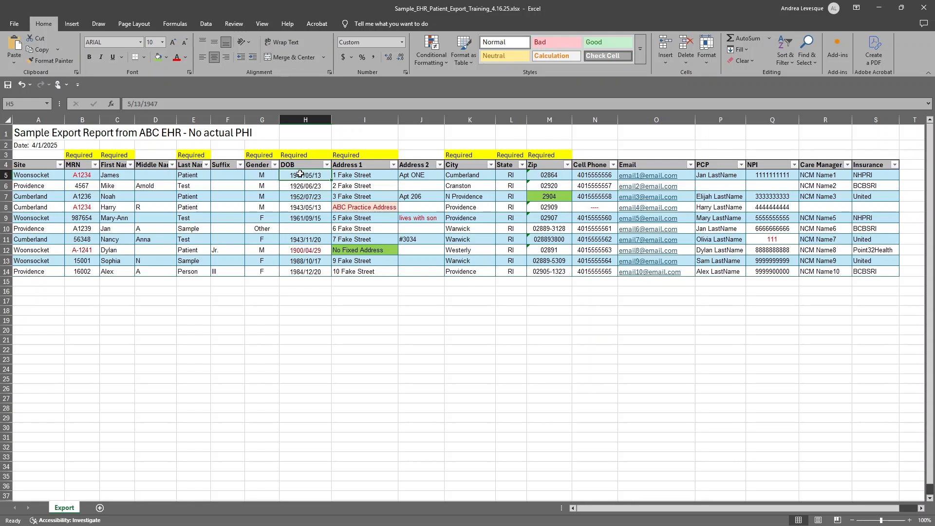
{"action": "key", "text": "ctrl+shift+Down"}
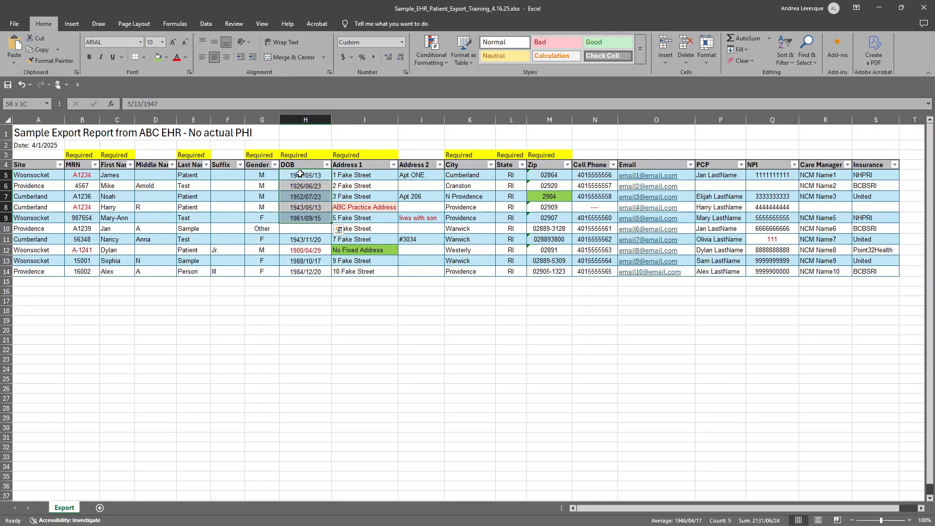
{"action": "key", "text": "shift+Down"}
{"action": "key", "text": "shift+Down"}
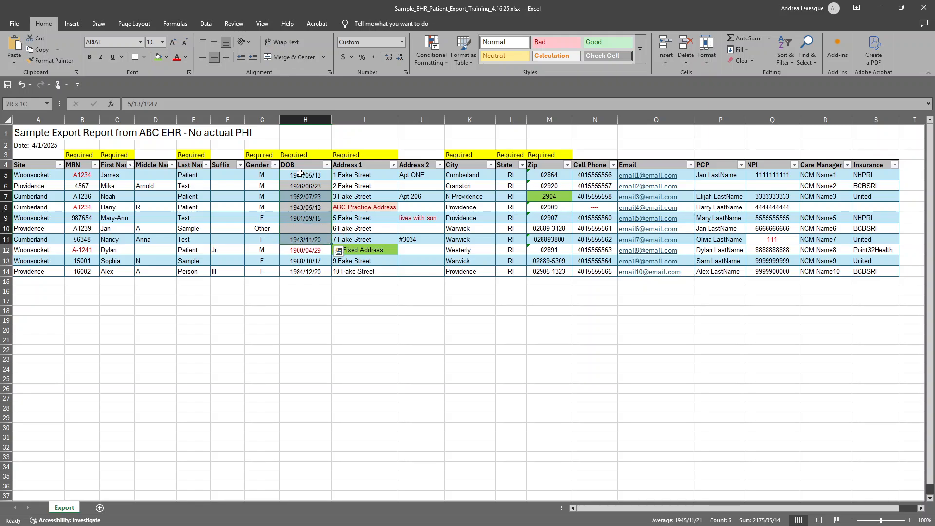
{"action": "key", "text": "shift+Down"}
{"action": "key", "text": "shift+Down"}
{"action": "key", "text": "shift+Down"}
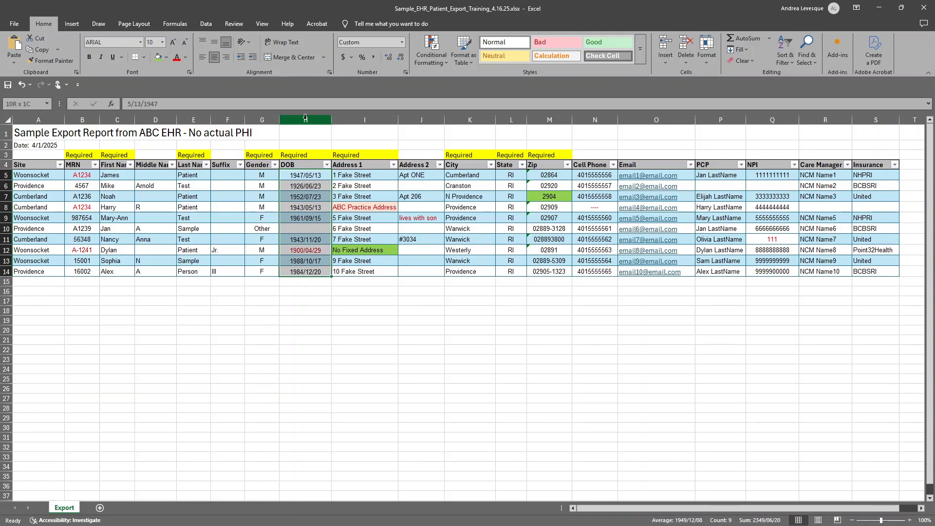
Format the whole DOB column as Date with the *3/14/2012 type, and check the red DOB in row 12.
{"action": "left_click", "coordinate": [305, 119]}
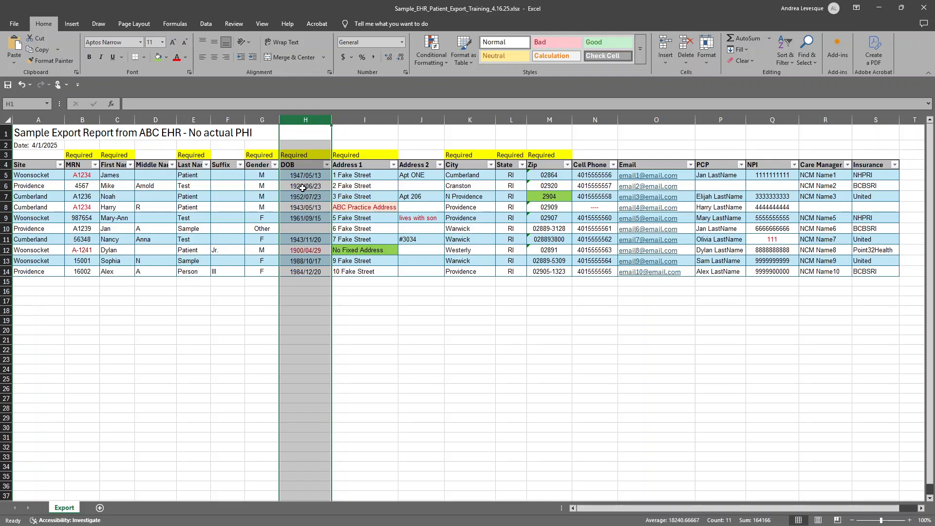
{"action": "right_click", "coordinate": [302, 187]}
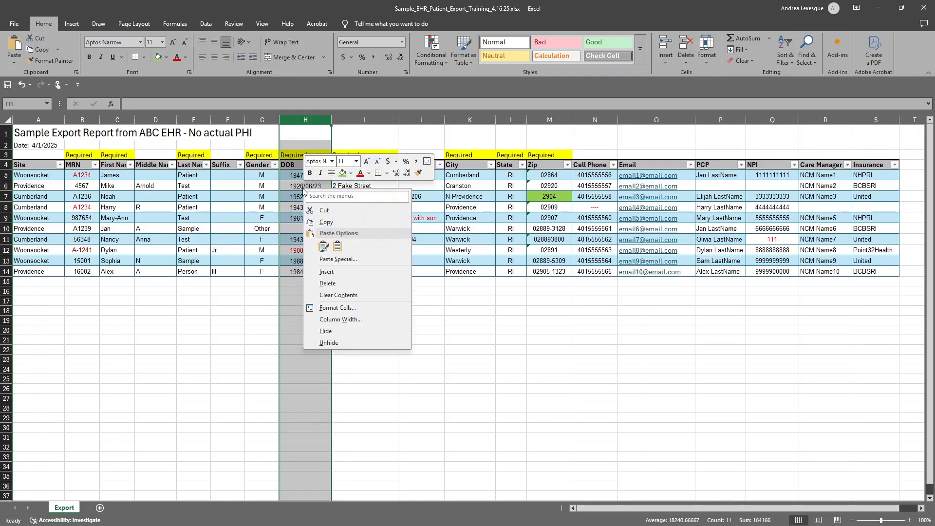
{"action": "left_click", "coordinate": [341, 306]}
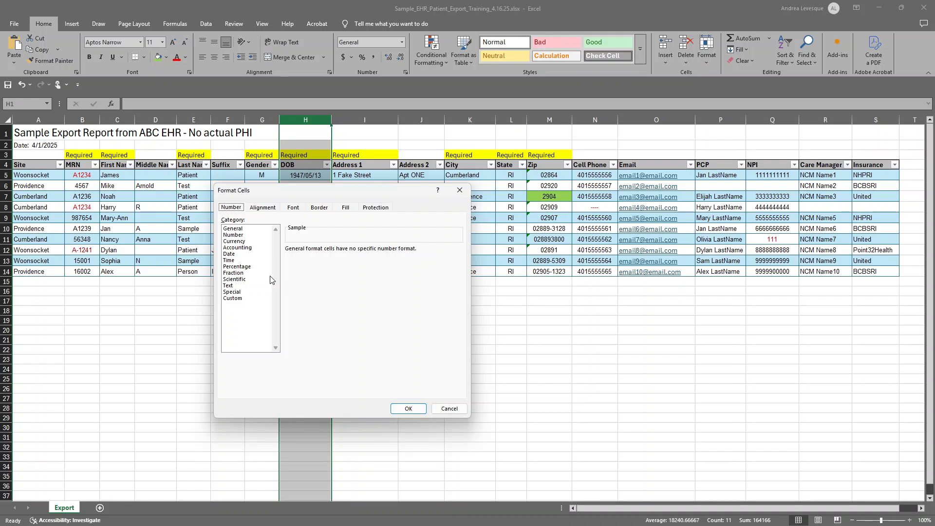
{"action": "left_click", "coordinate": [244, 255]}
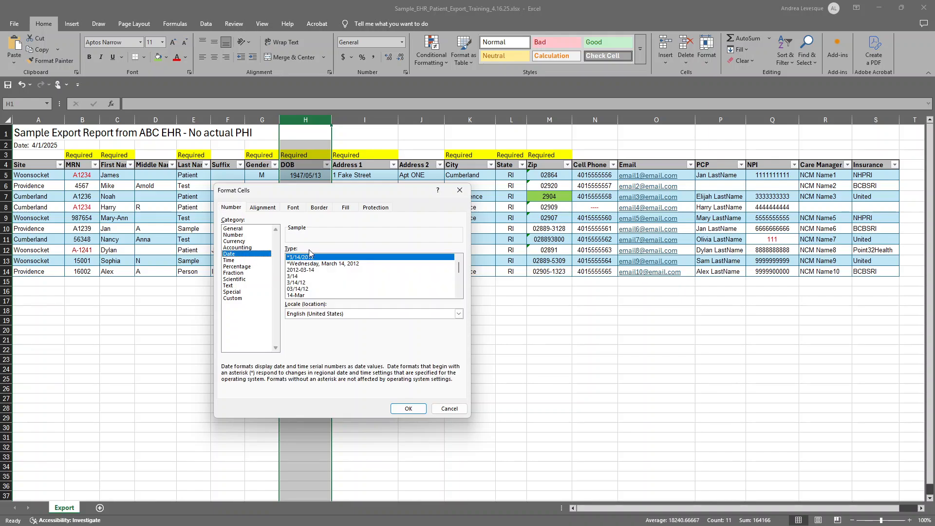
{"action": "left_click", "coordinate": [414, 412]}
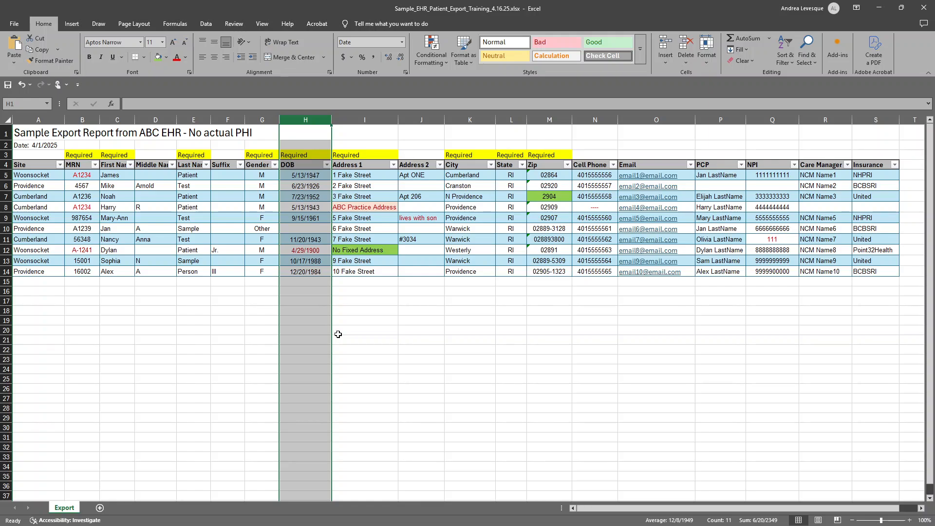
{"action": "left_click", "coordinate": [317, 250]}
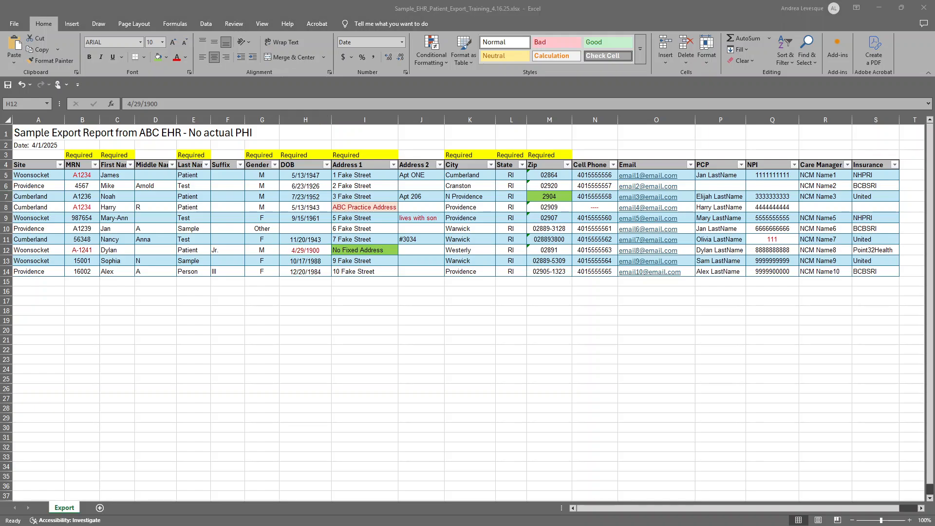
Highlight all patient records from A5 to S14, and go to the first patient's MRN cell.
{"action": "left_click", "coordinate": [116, 310]}
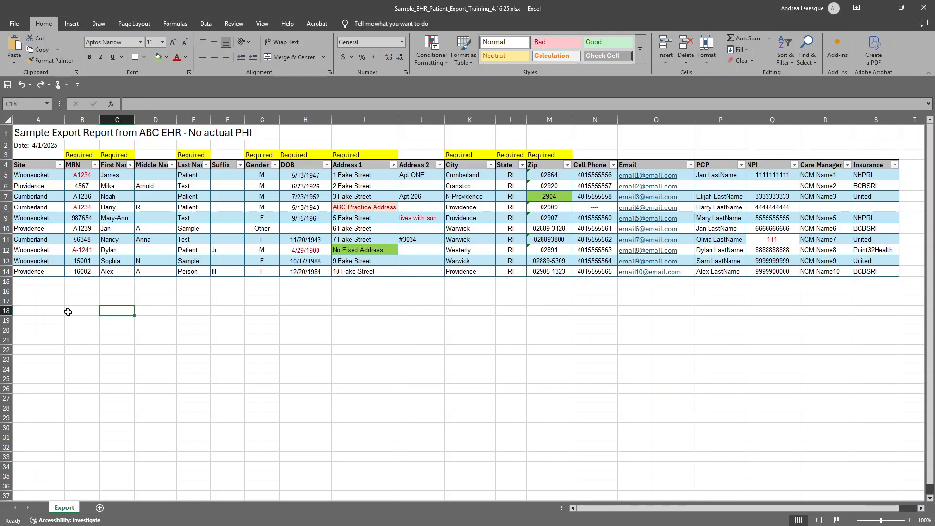
{"action": "left_click", "coordinate": [40, 178]}
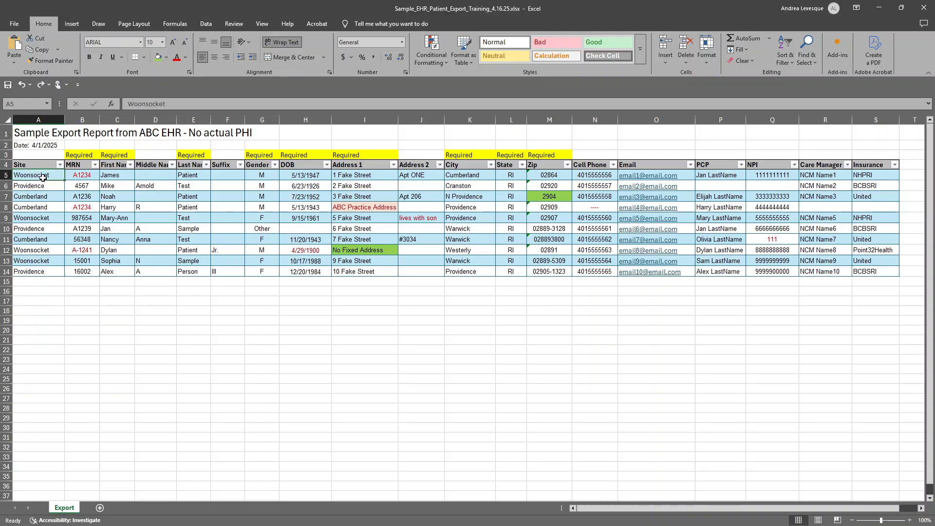
{"action": "key", "text": "ctrl+a"}
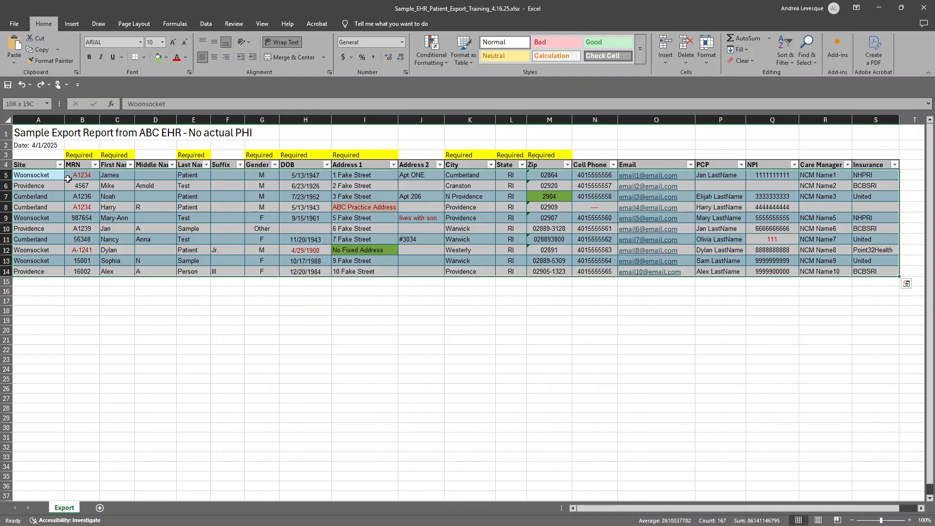
{"action": "left_click", "coordinate": [69, 177]}
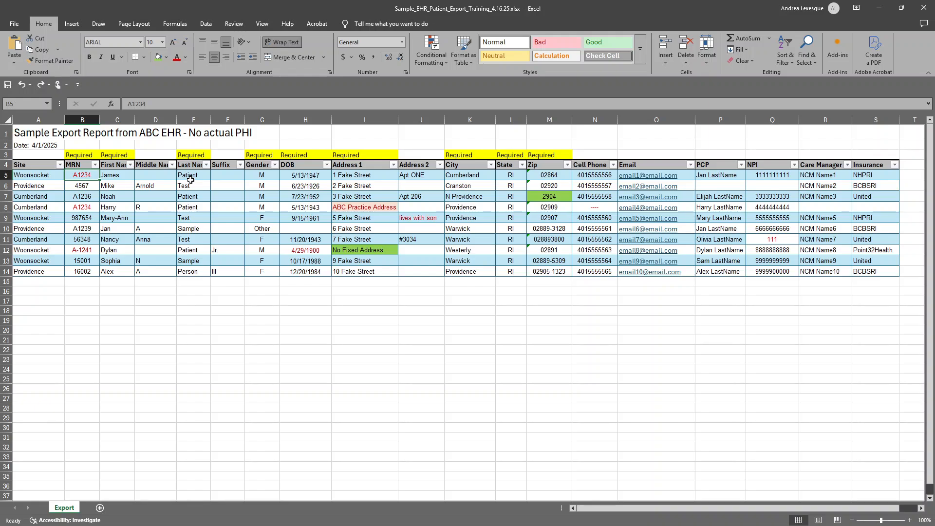
Highlight duplicate values in the MRN column from B5 to B14 using Yellow Fill with Dark Yellow Text.
{"action": "key", "text": "ctrl+shift+Down"}
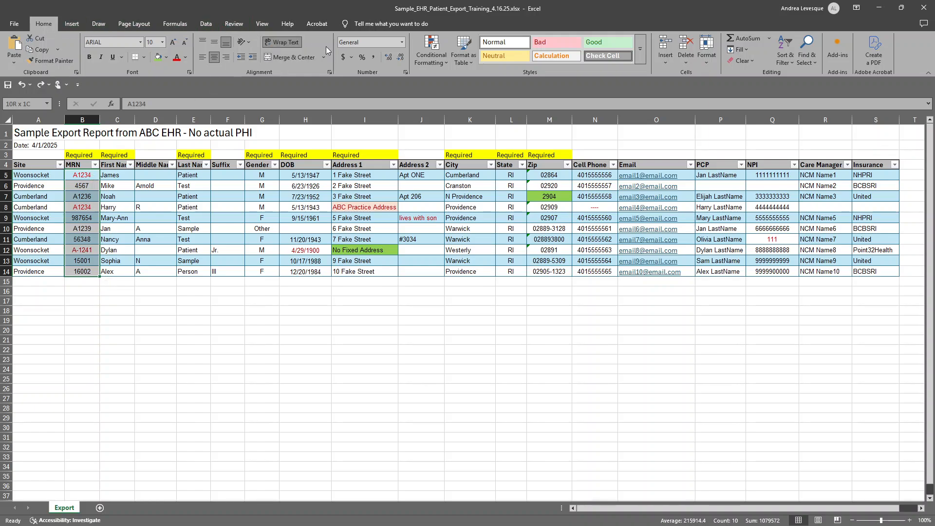
{"action": "left_click", "coordinate": [441, 58]}
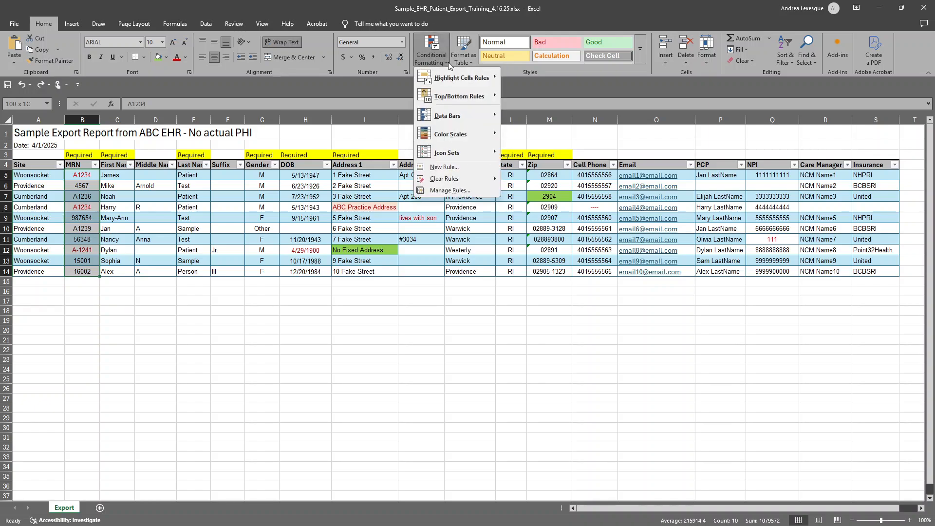
{"action": "mouse_move", "coordinate": [462, 81]}
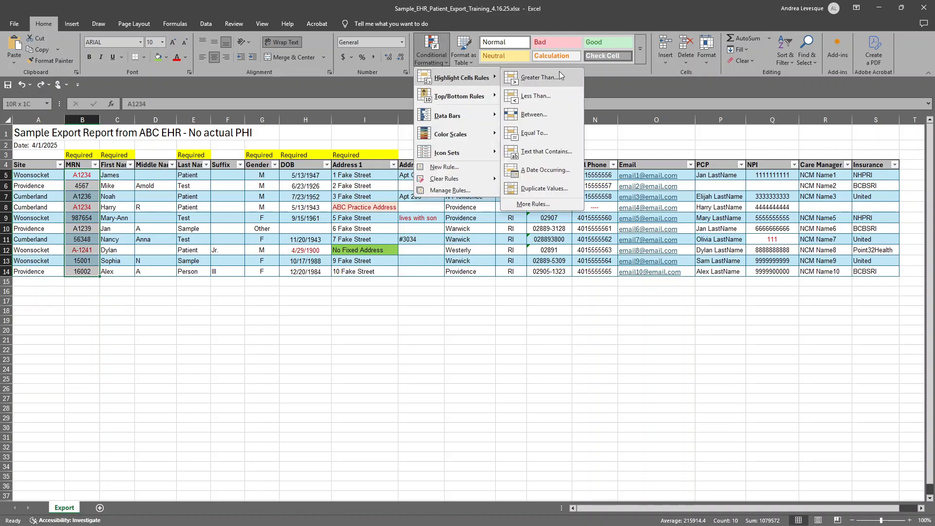
{"action": "left_click", "coordinate": [535, 192]}
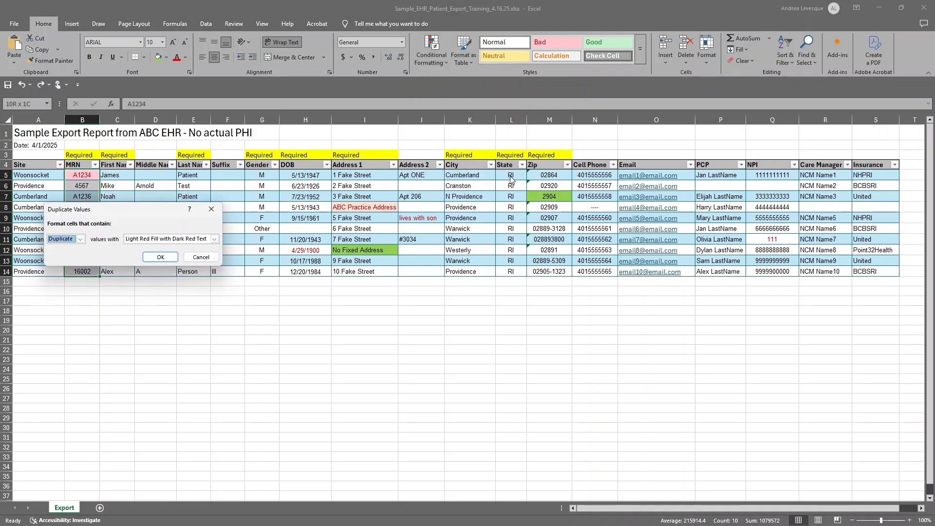
{"action": "left_click", "coordinate": [215, 238]}
{"action": "left_click", "coordinate": [168, 252]}
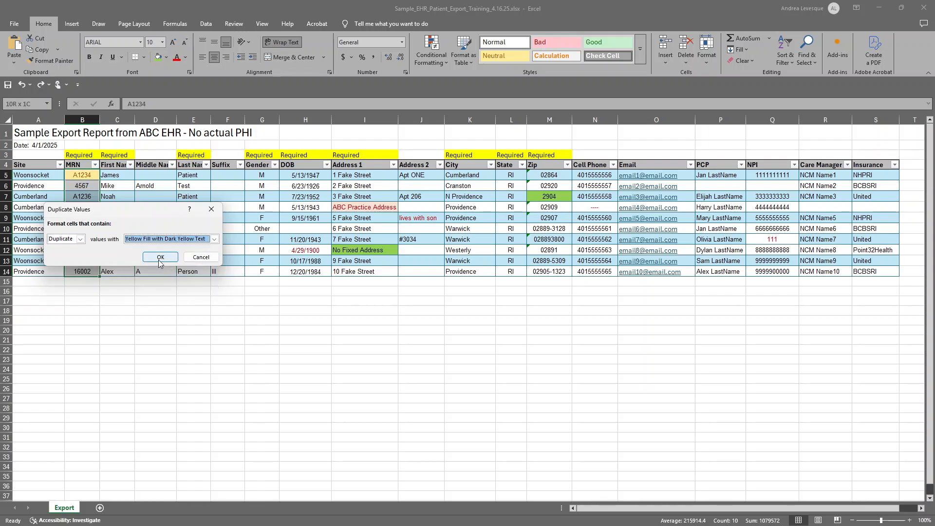
{"action": "left_click", "coordinate": [159, 258]}
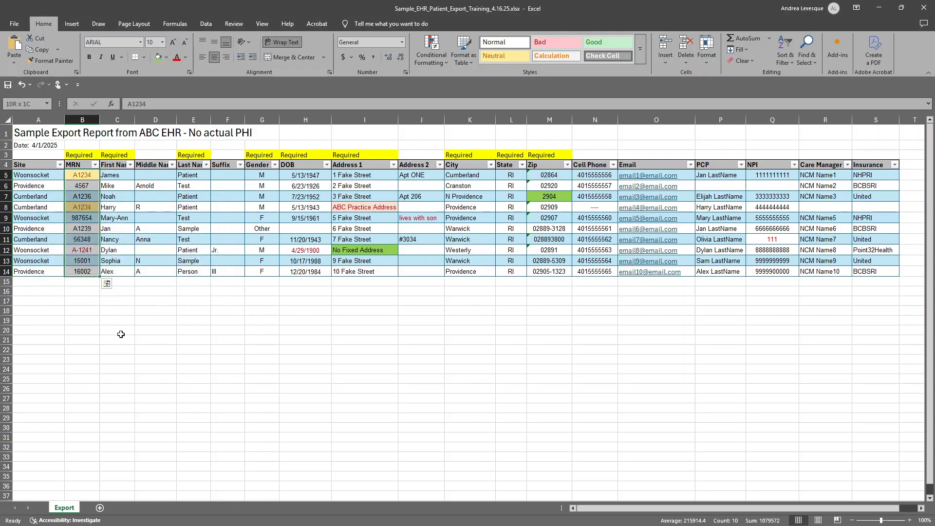
{"action": "left_click", "coordinate": [152, 310]}
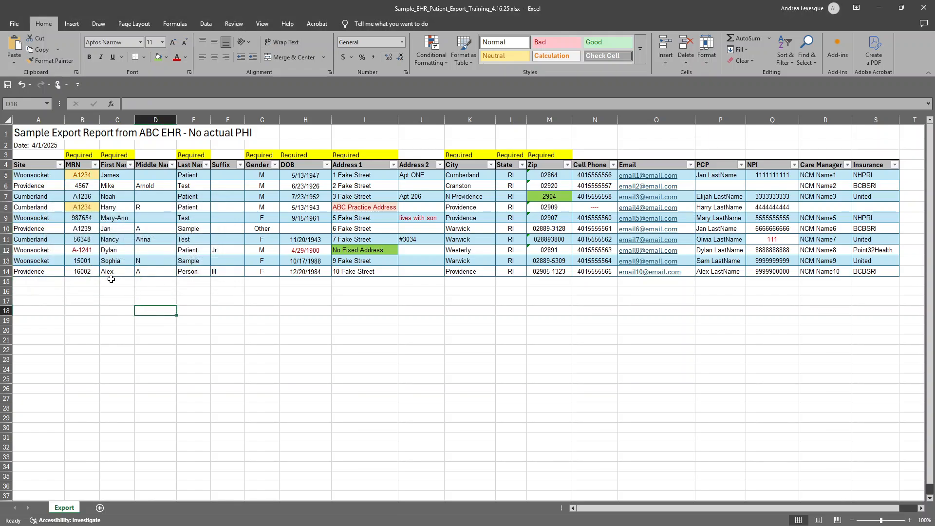
Filter the MRN column by its yellow cell color to examine the duplicate records, and undo the filter.
{"action": "left_click", "coordinate": [91, 175]}
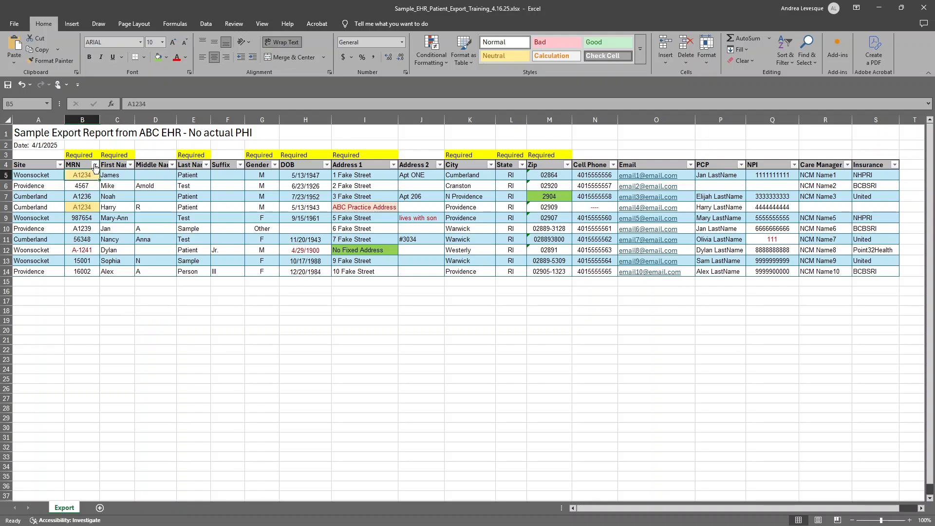
{"action": "left_click", "coordinate": [95, 165]}
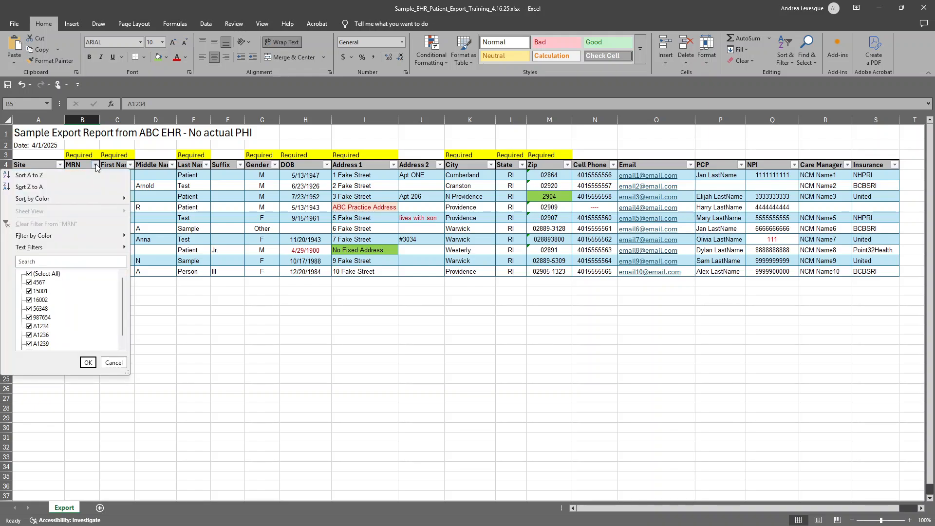
{"action": "left_click", "coordinate": [6, 164]}
{"action": "left_click", "coordinate": [7, 164]}
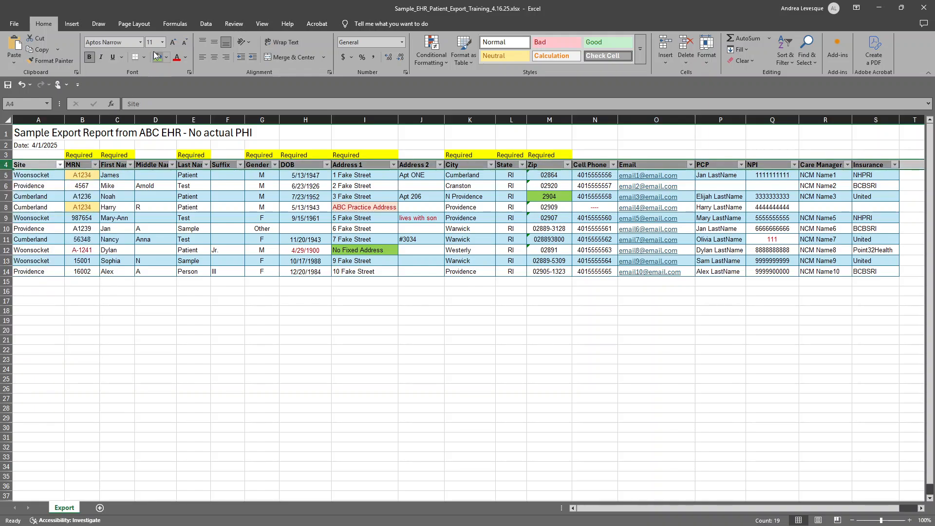
{"action": "left_click", "coordinate": [207, 24]}
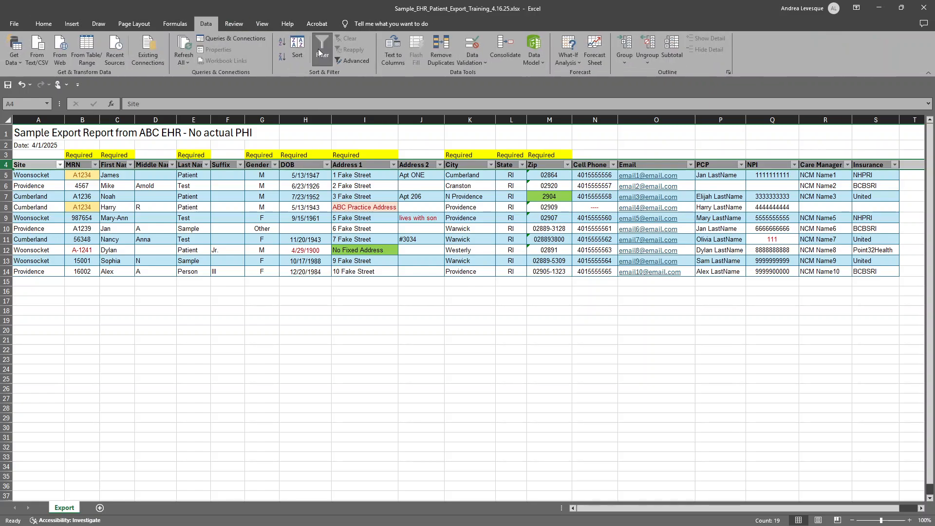
{"action": "left_click", "coordinate": [103, 312]}
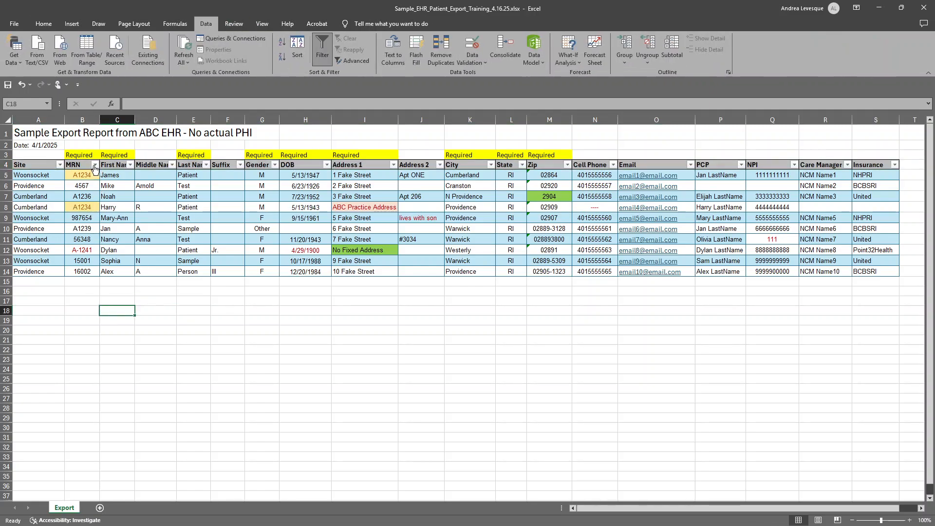
{"action": "left_click", "coordinate": [95, 165]}
{"action": "mouse_move", "coordinate": [80, 236]}
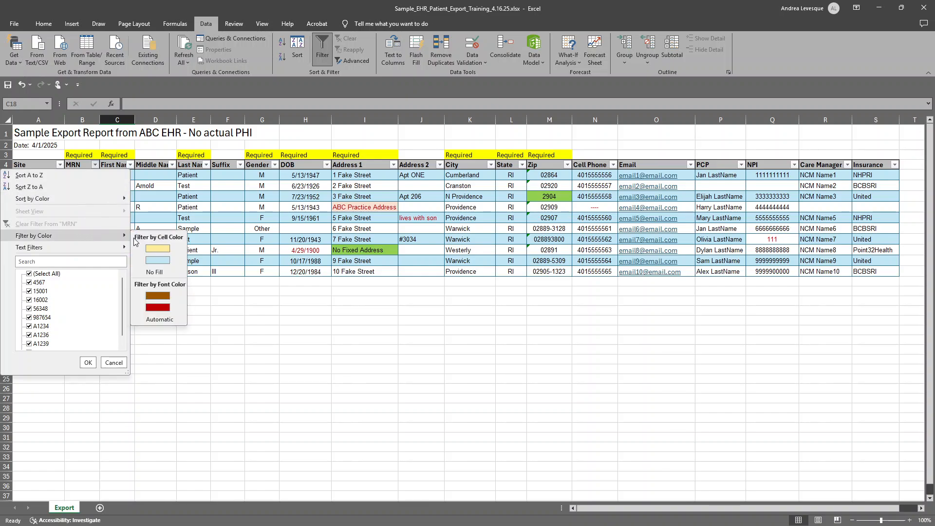
{"action": "left_click", "coordinate": [142, 246]}
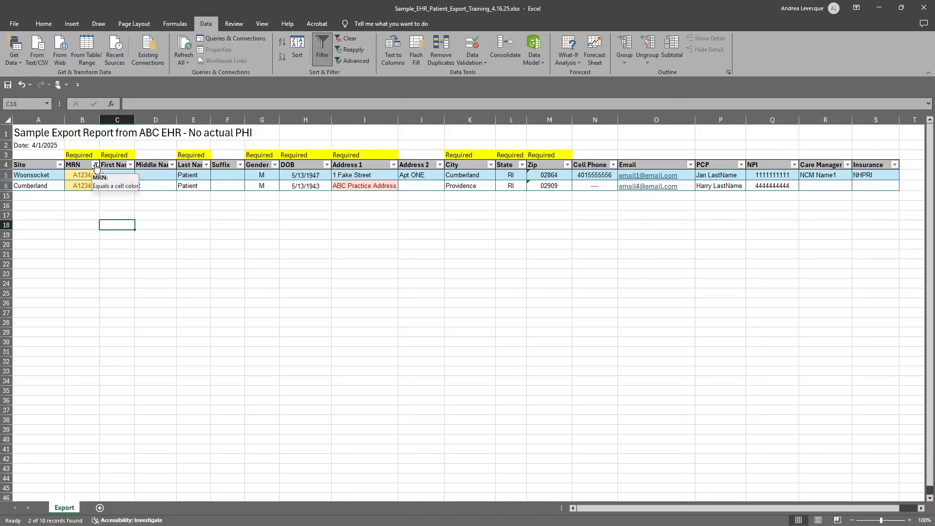
{"action": "key", "text": "ctrl+z"}
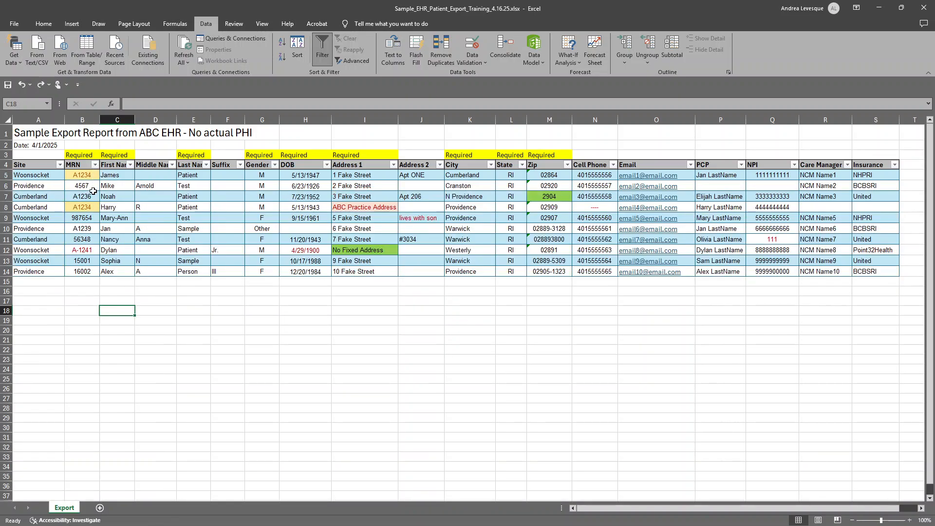
Correct the duplicated MRN in row 8 by replacing its last digit with 7.
{"action": "left_click", "coordinate": [93, 206]}
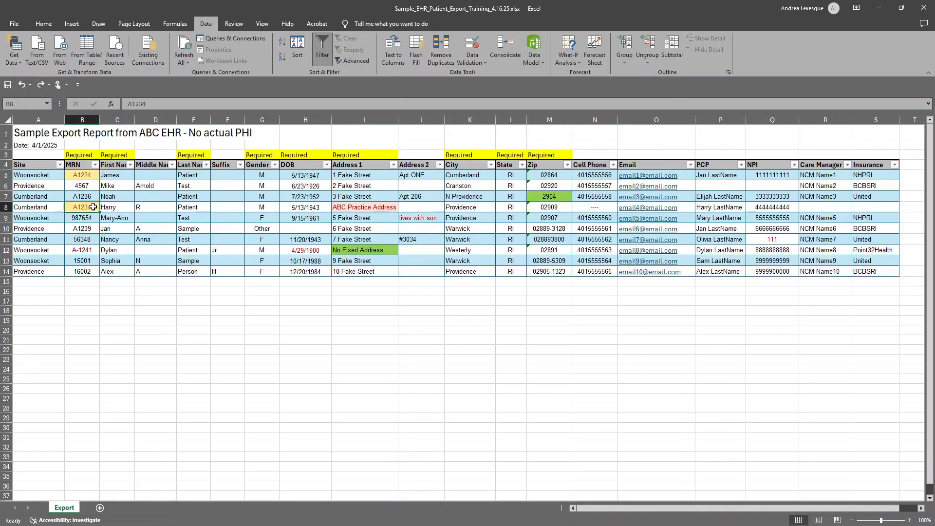
{"action": "double_click", "coordinate": [92, 206]}
{"action": "key", "text": "BackSpace"}
{"action": "type", "text": "7"}
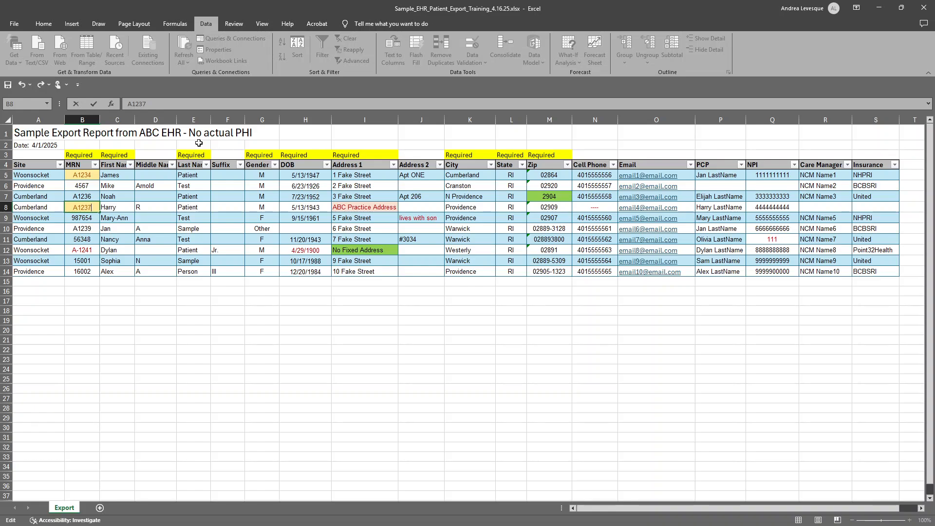
{"action": "key", "text": "Return"}
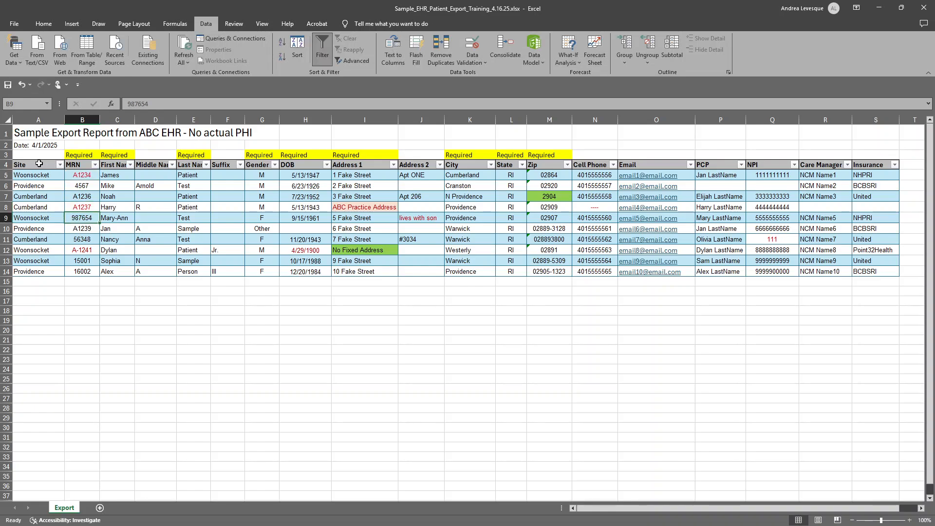
{"action": "left_click", "coordinate": [87, 210]}
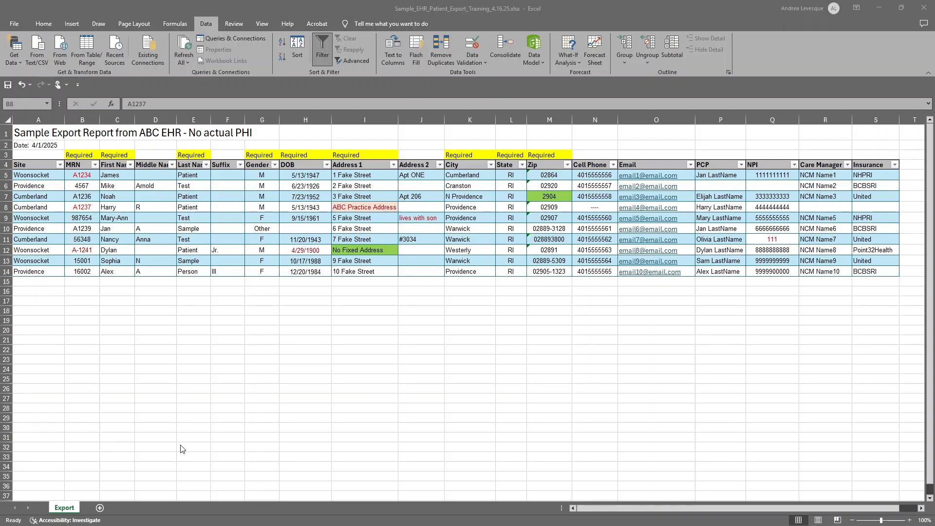
Set up a new conditional formatting rule for all patient records from A5 to S14 that formats only cells with Blanks.
{"action": "left_click", "coordinate": [39, 175]}
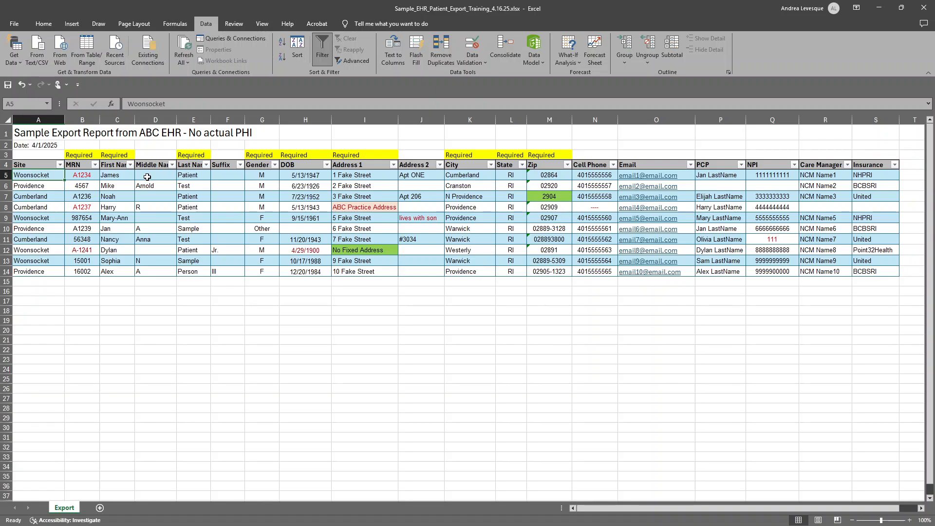
{"action": "key", "text": "ctrl+a"}
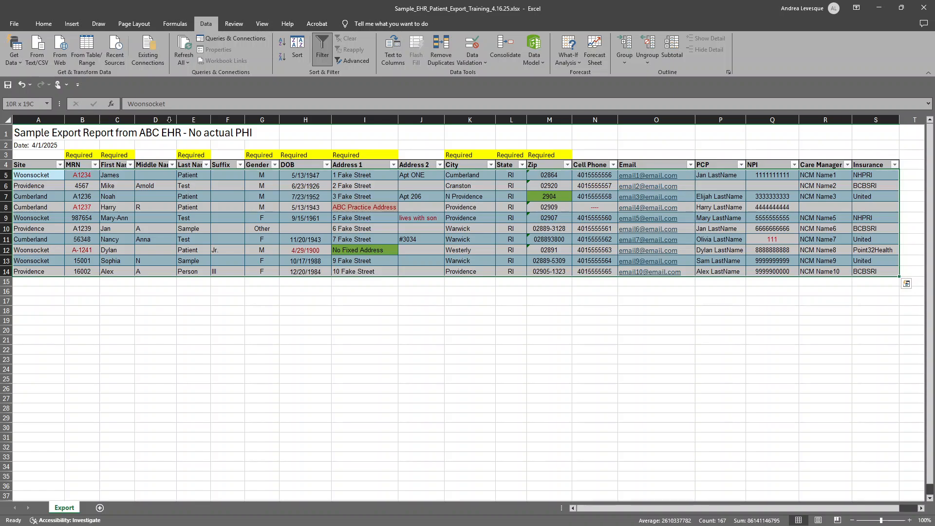
{"action": "left_click", "coordinate": [44, 23]}
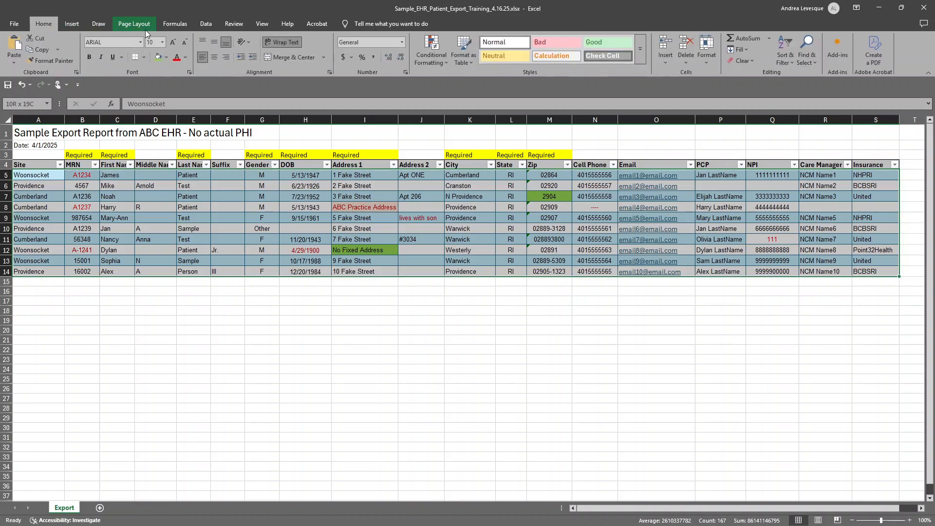
{"action": "left_click", "coordinate": [441, 61]}
{"action": "mouse_move", "coordinate": [454, 78]}
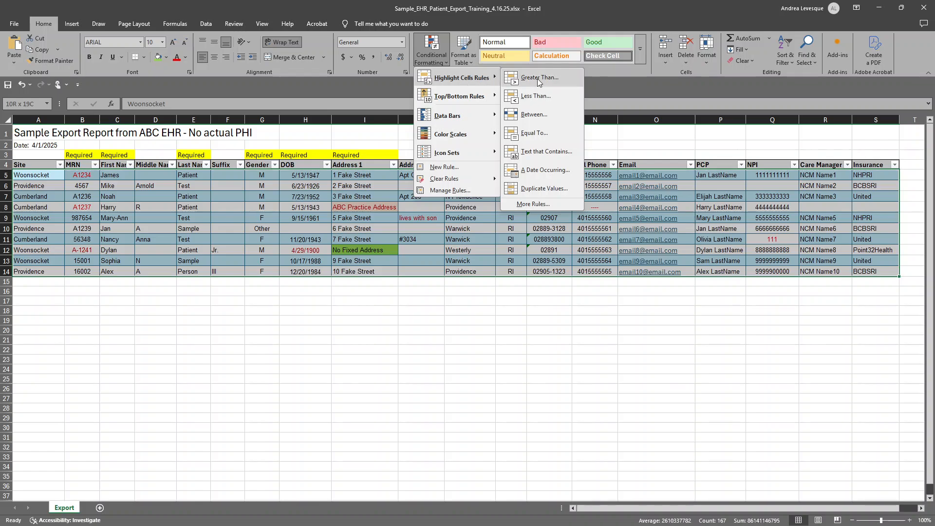
{"action": "left_click", "coordinate": [541, 207]}
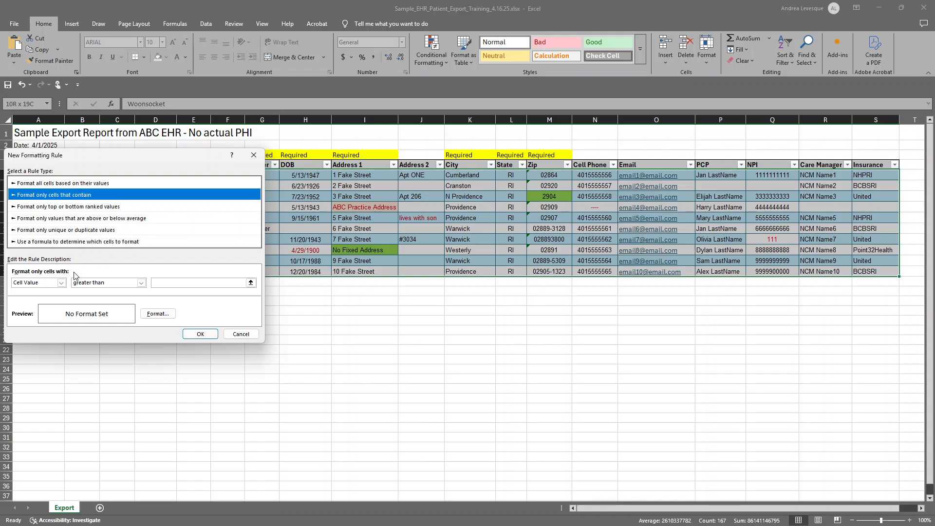
{"action": "left_click", "coordinate": [61, 283]}
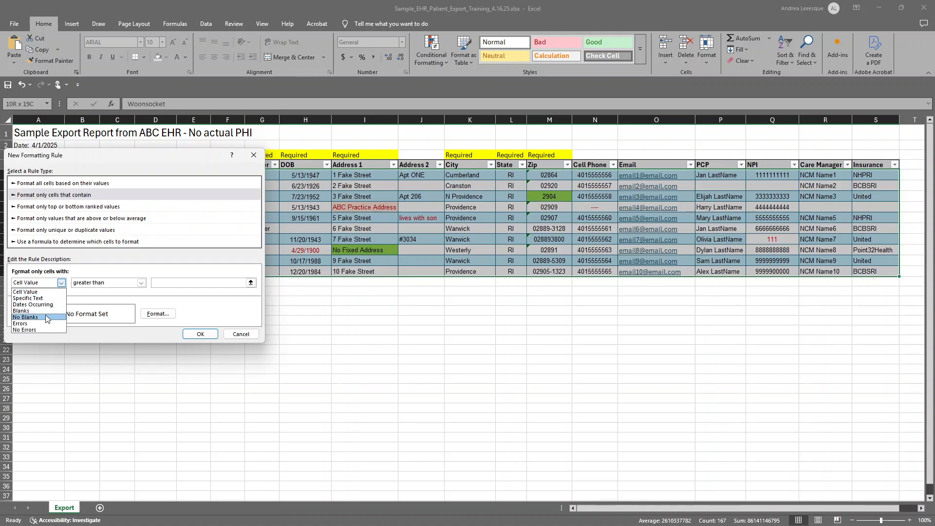
{"action": "left_click", "coordinate": [45, 312]}
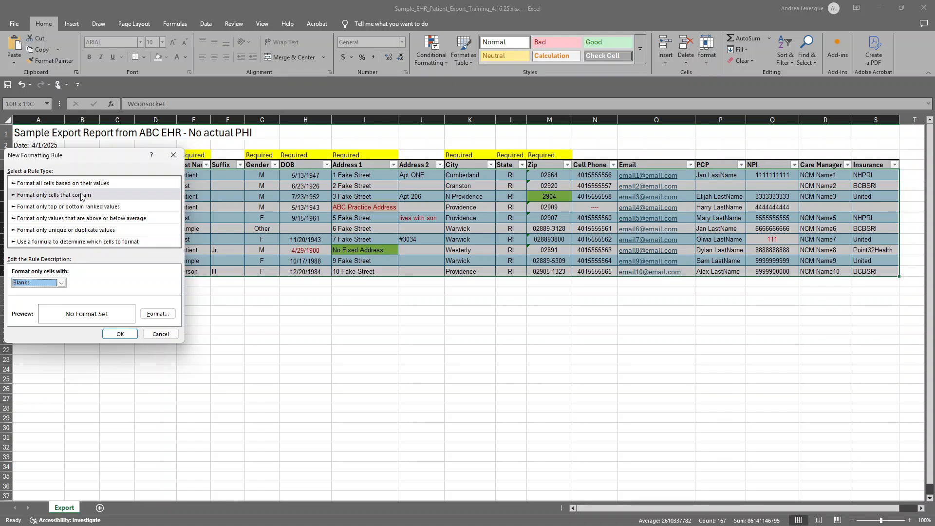
Give the Blanks rule an orange background fill and apply it to the patient records.
{"action": "left_click", "coordinate": [157, 314]}
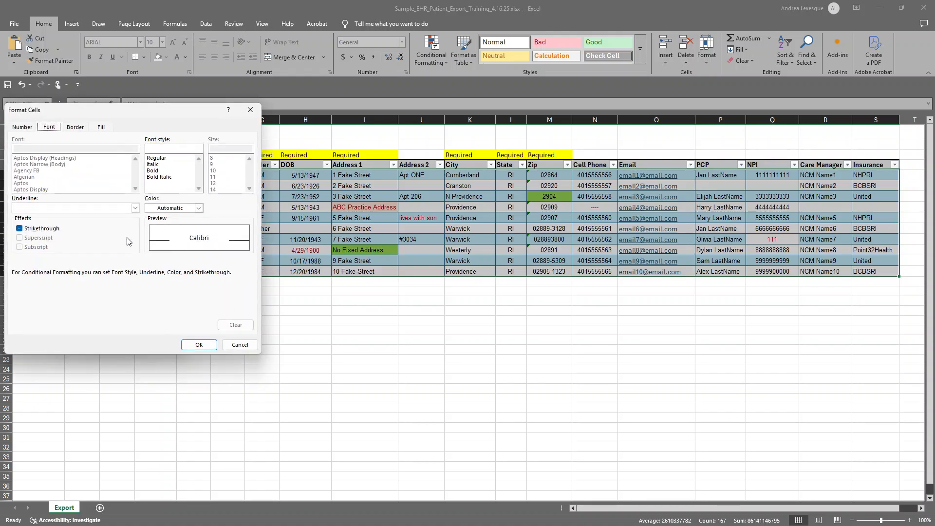
{"action": "left_click", "coordinate": [101, 127]}
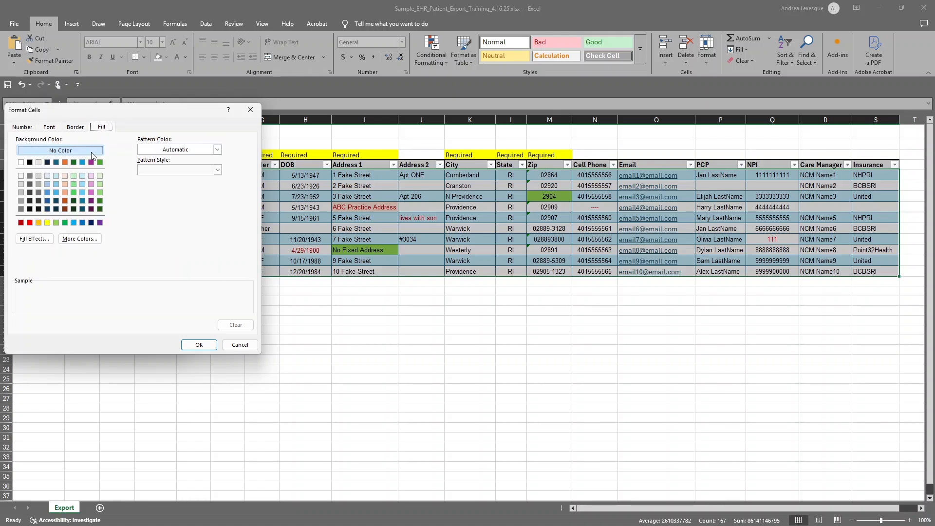
{"action": "left_click", "coordinate": [38, 223]}
{"action": "left_click", "coordinate": [198, 345]}
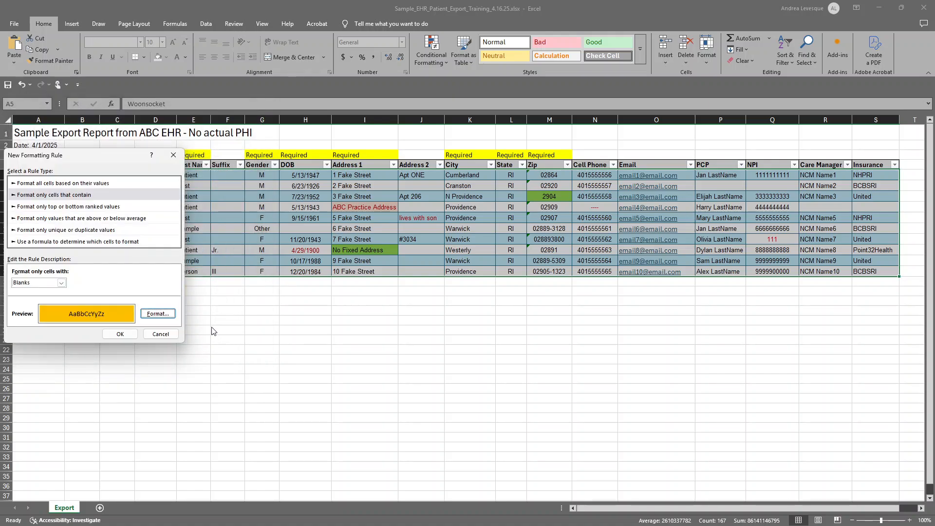
{"action": "left_click", "coordinate": [129, 337]}
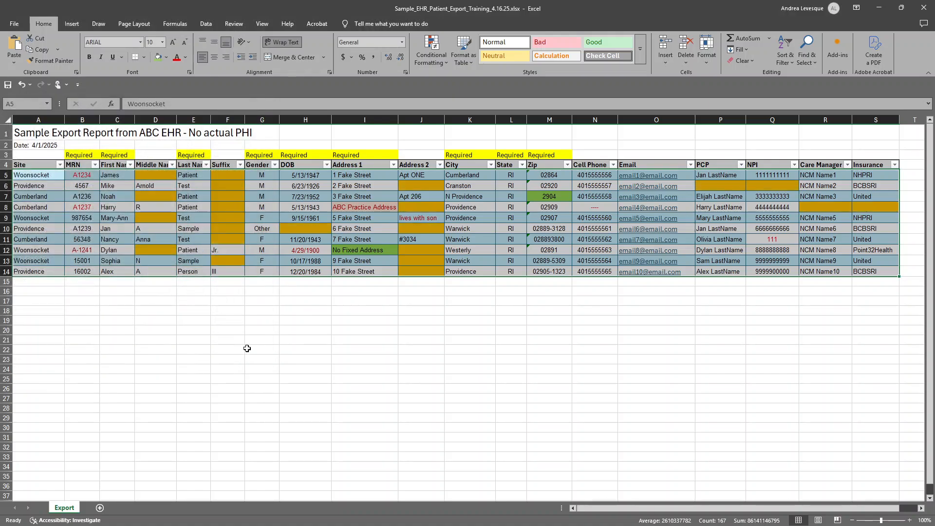
{"action": "left_click", "coordinate": [247, 348]}
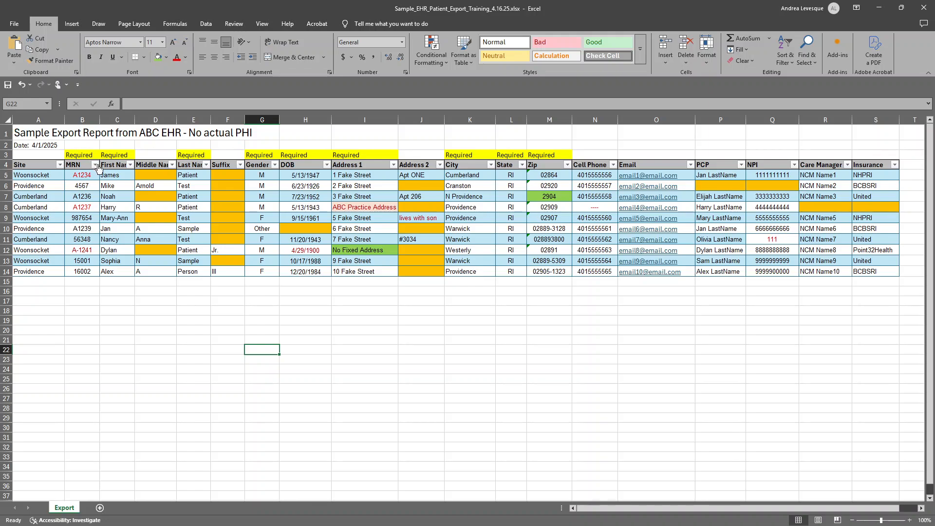
Fill in the patient's missing date of birth in the DOB cell of row 10.
{"action": "left_click", "coordinate": [145, 174]}
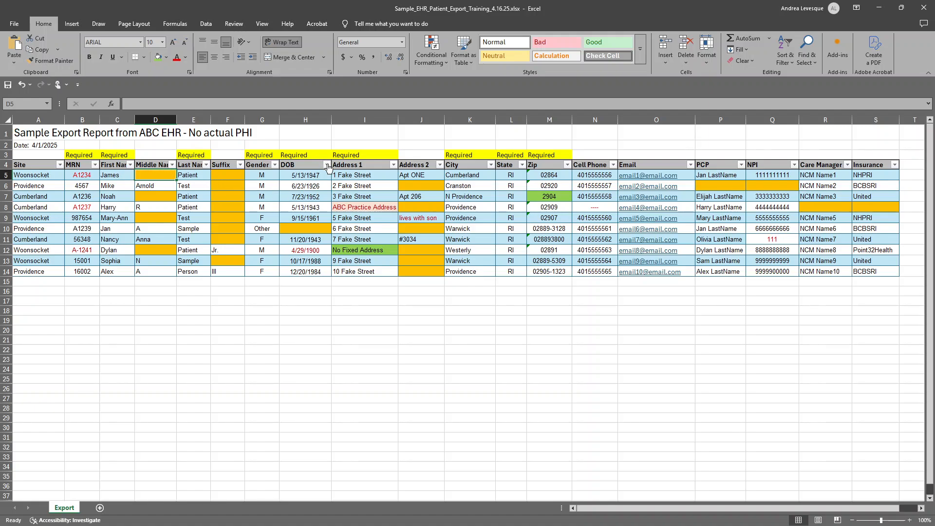
{"action": "left_click", "coordinate": [292, 229]}
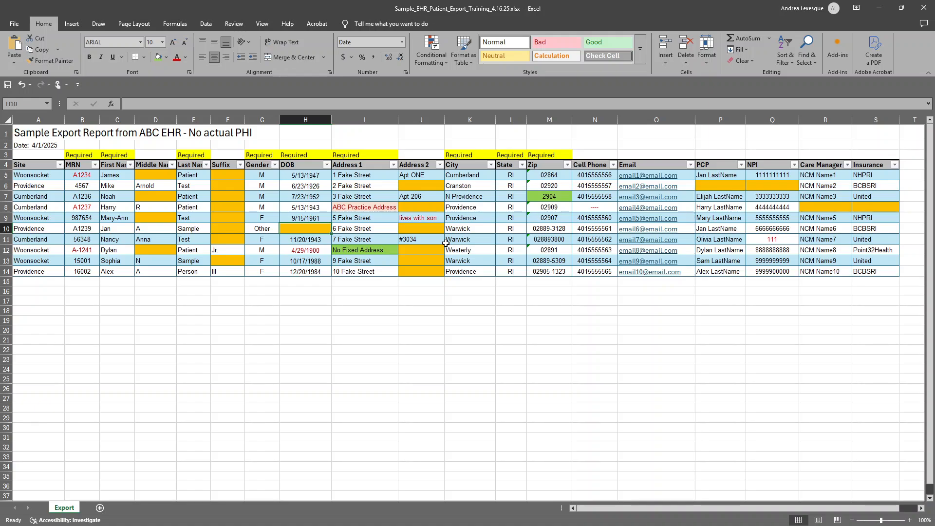
{"action": "type", "text": "10/"}
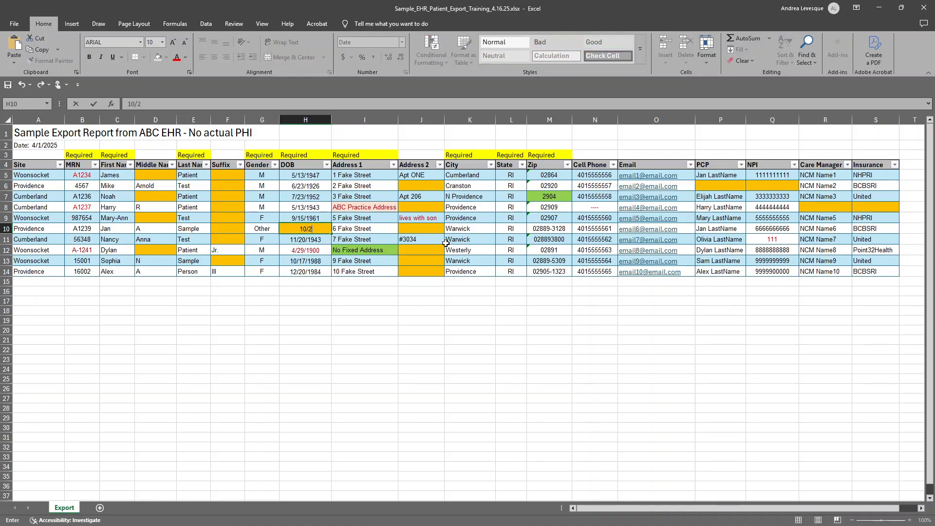
{"action": "type", "text": "2/1977"}
{"action": "key", "text": "ctrl+Return"}
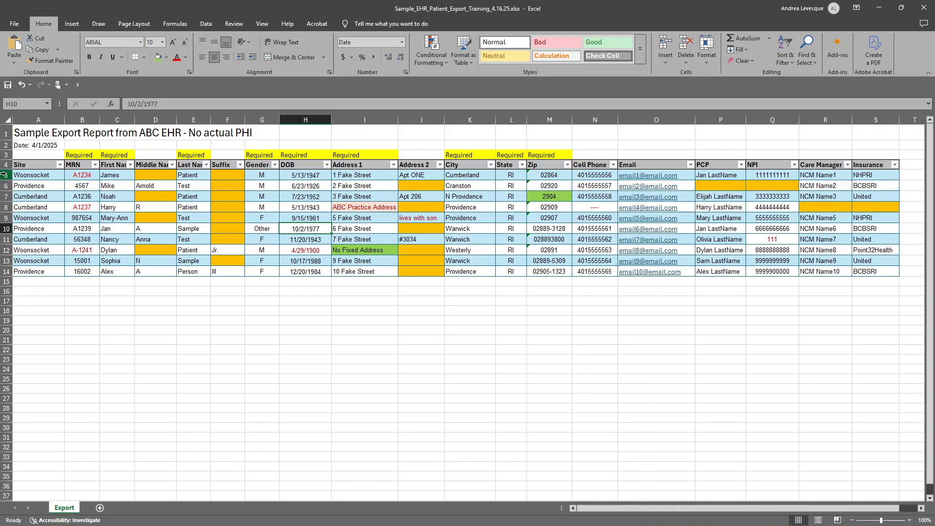
Filter the Middle Name column by the orange cell color and undo the filter.
{"action": "left_click", "coordinate": [172, 165]}
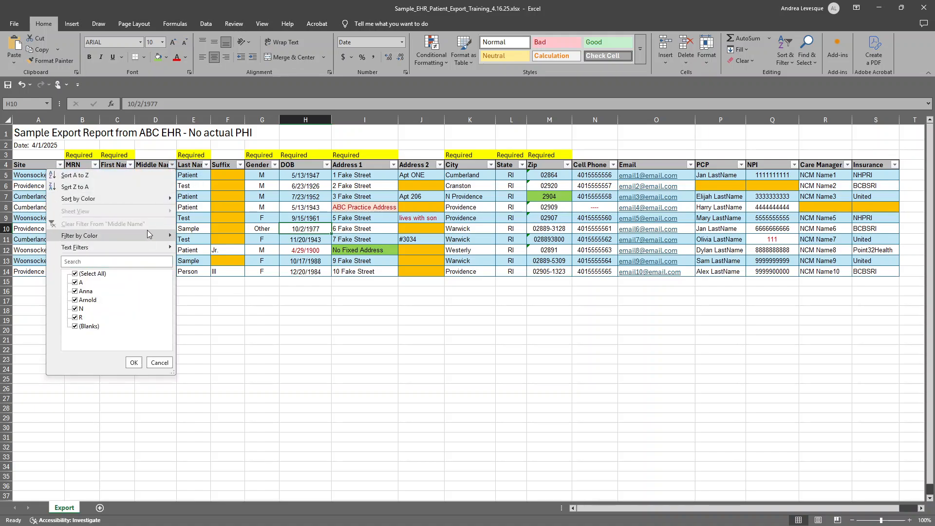
{"action": "mouse_move", "coordinate": [147, 232]}
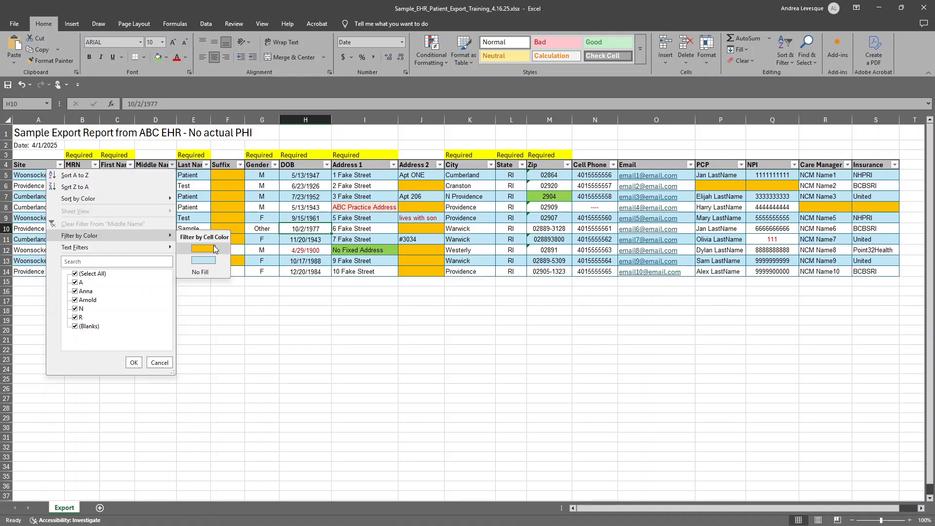
{"action": "left_click", "coordinate": [214, 247]}
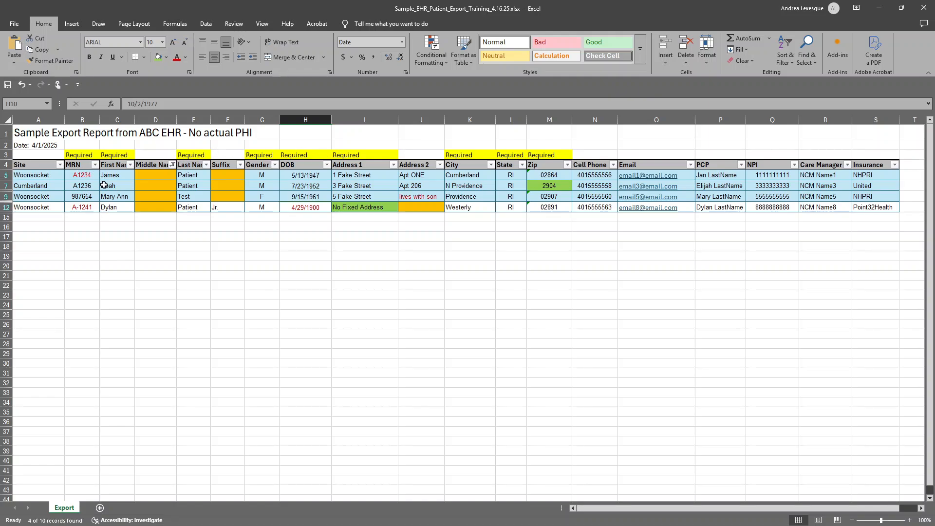
{"action": "key", "text": "ctrl+z"}
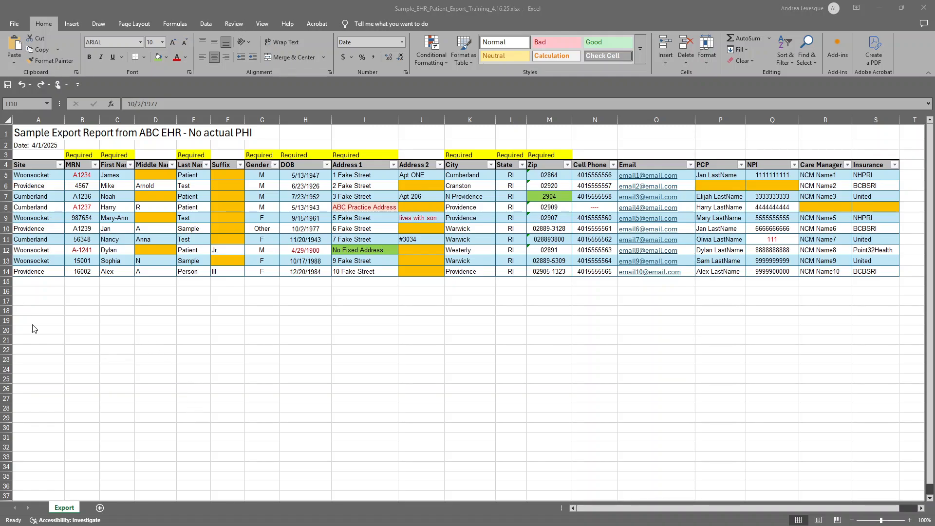
Clear the conditional formatting rules from the entire sheet, with patient record rows 5 to 14 selected.
{"action": "left_click", "coordinate": [26, 199]}
{"action": "left_click_drag", "start_coordinate": [6, 174], "coordinate": [9, 272]}
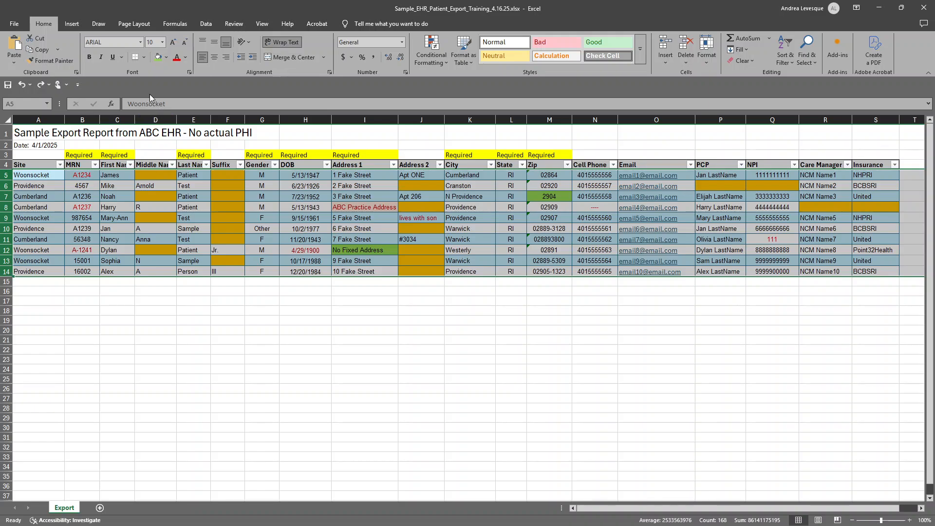
{"action": "left_click", "coordinate": [437, 62]}
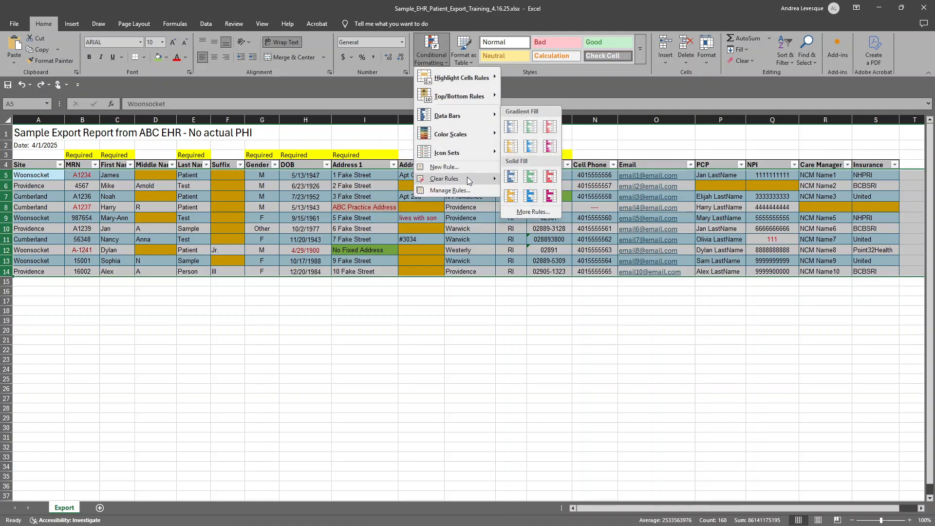
{"action": "mouse_move", "coordinate": [467, 178]}
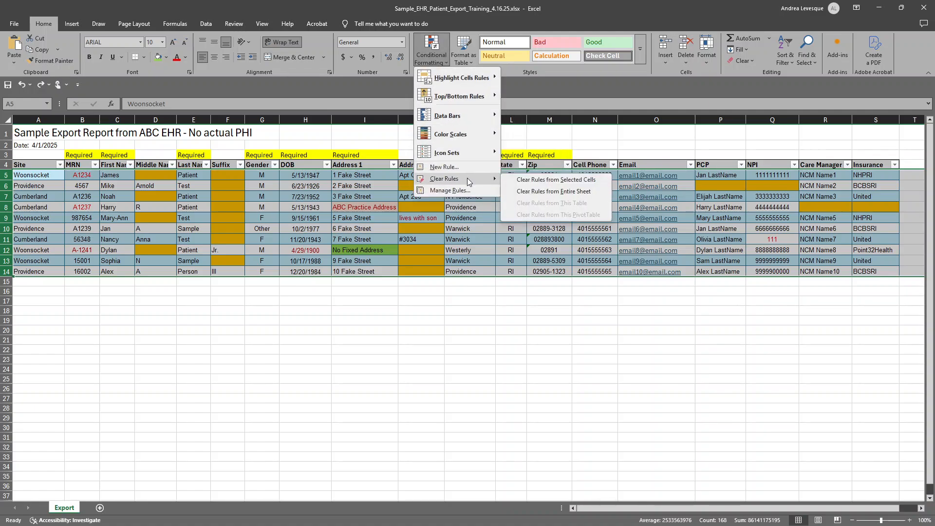
{"action": "left_click", "coordinate": [555, 192]}
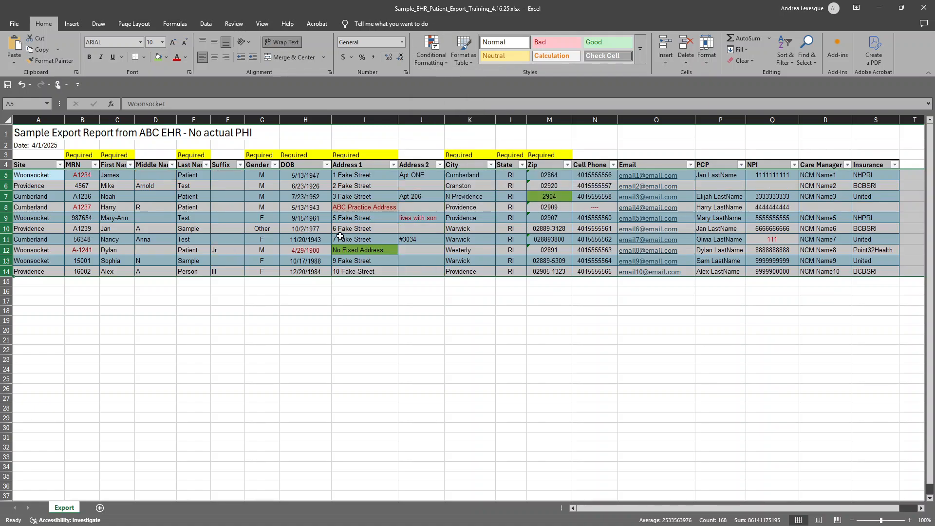
{"action": "left_click", "coordinate": [178, 319]}
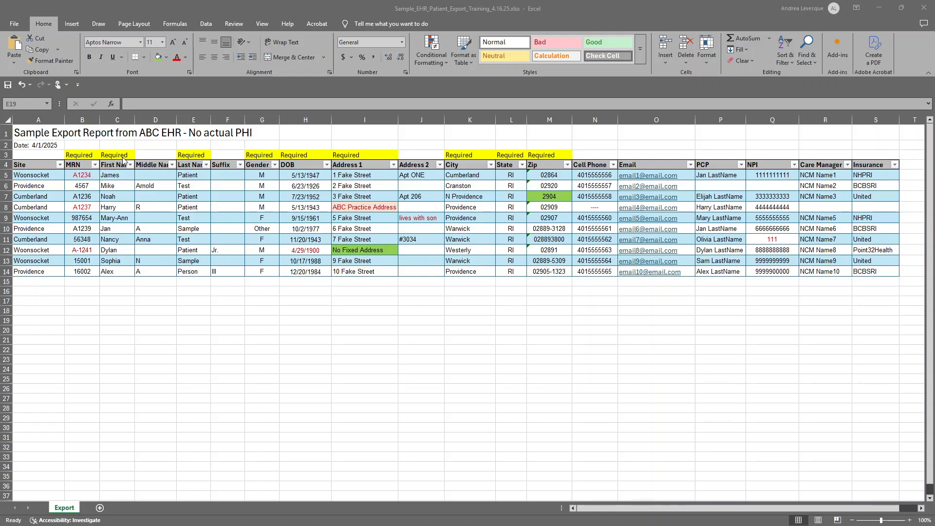
Review the list of filter values in the Site column for inconsistent entries.
{"action": "left_click", "coordinate": [60, 166]}
{"action": "left_click", "coordinate": [60, 165]}
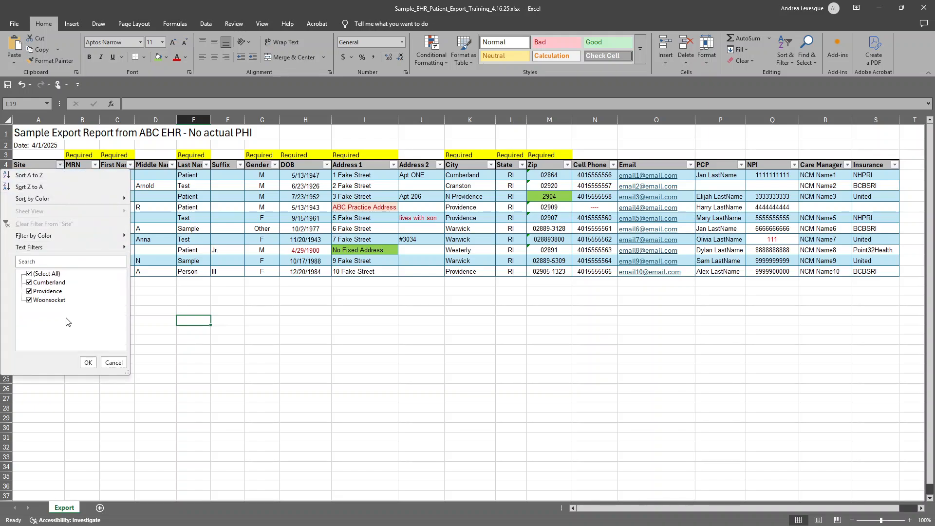
{"action": "left_click", "coordinate": [167, 292]}
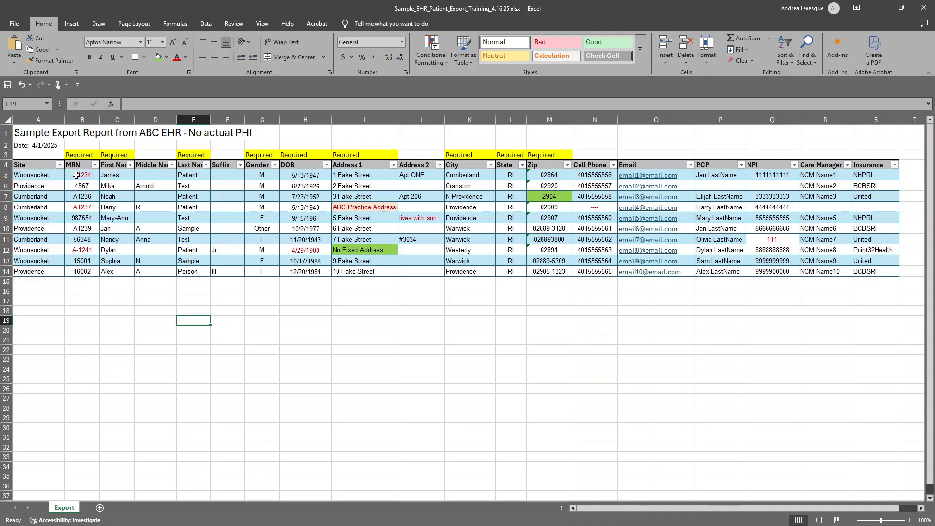
Filter the MRN column to entries containing a hyphen by searching for "-".
{"action": "left_click", "coordinate": [95, 165]}
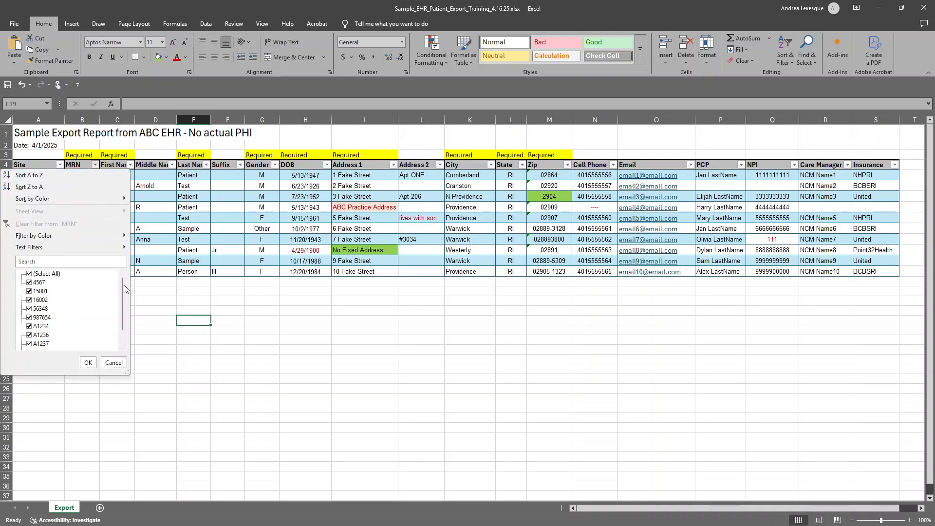
{"action": "left_click_drag", "start_coordinate": [123, 291], "coordinate": [118, 324]}
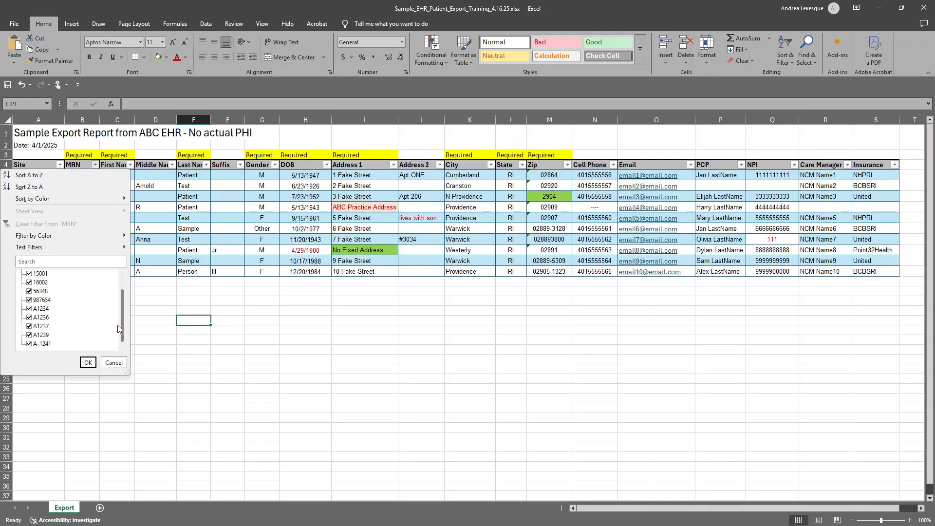
{"action": "left_click", "coordinate": [50, 261]}
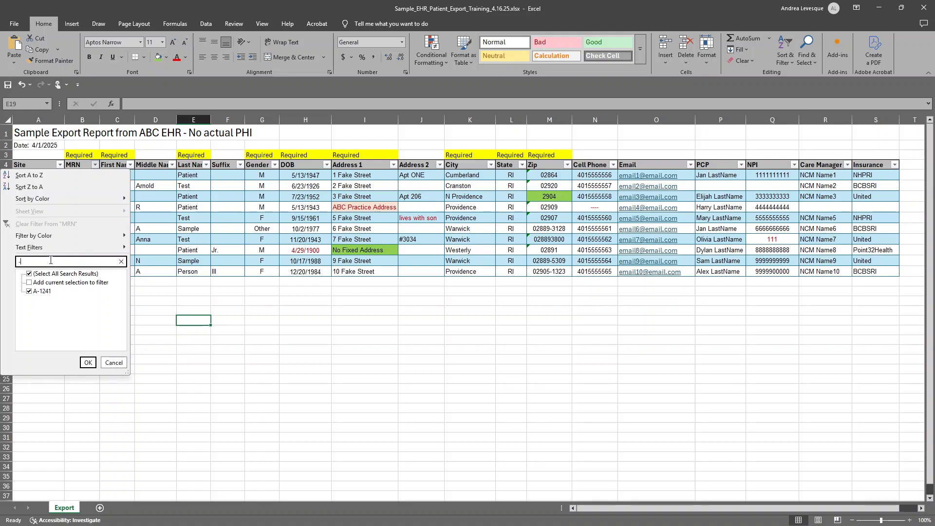
{"action": "left_click", "coordinate": [88, 363]}
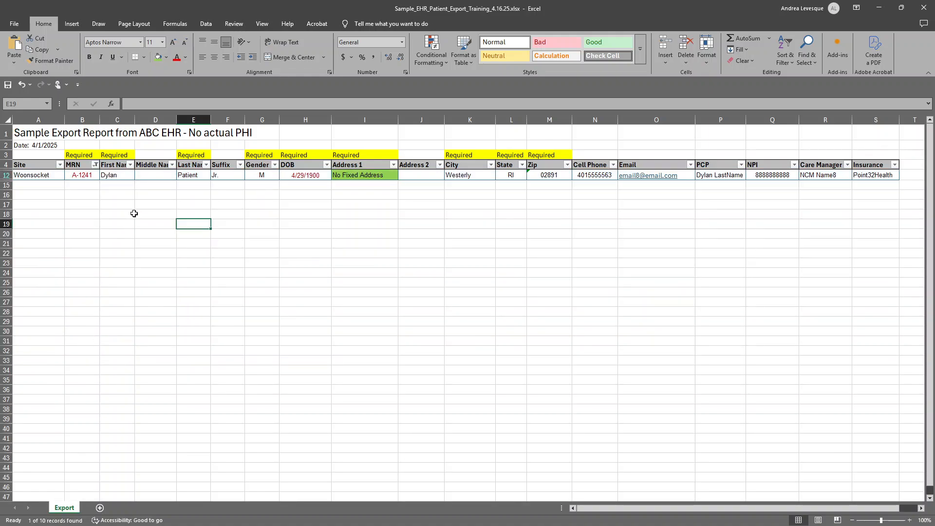
Remove the hyphen from the filtered patient's MRN in row 12 and clear the MRN filter.
{"action": "left_click", "coordinate": [76, 175]}
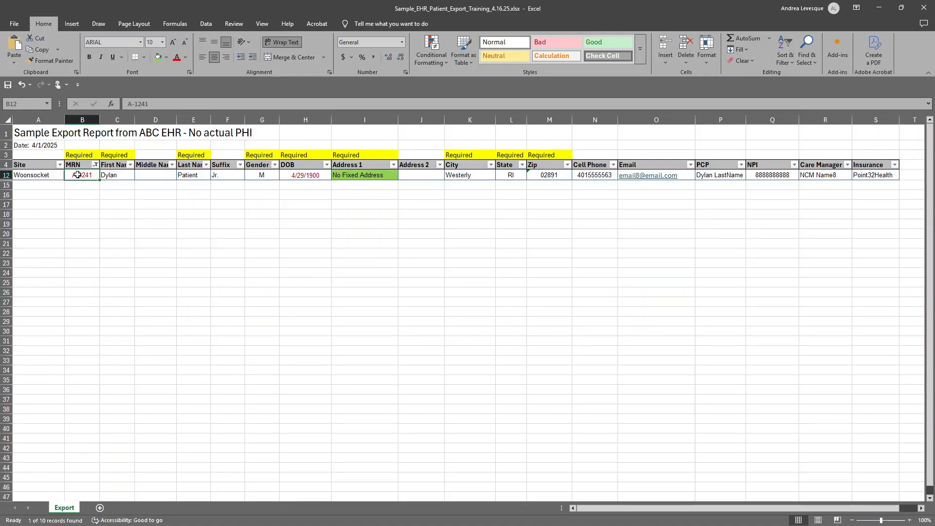
{"action": "double_click", "coordinate": [79, 175]}
{"action": "key", "text": "Delete"}
{"action": "key", "text": "Return"}
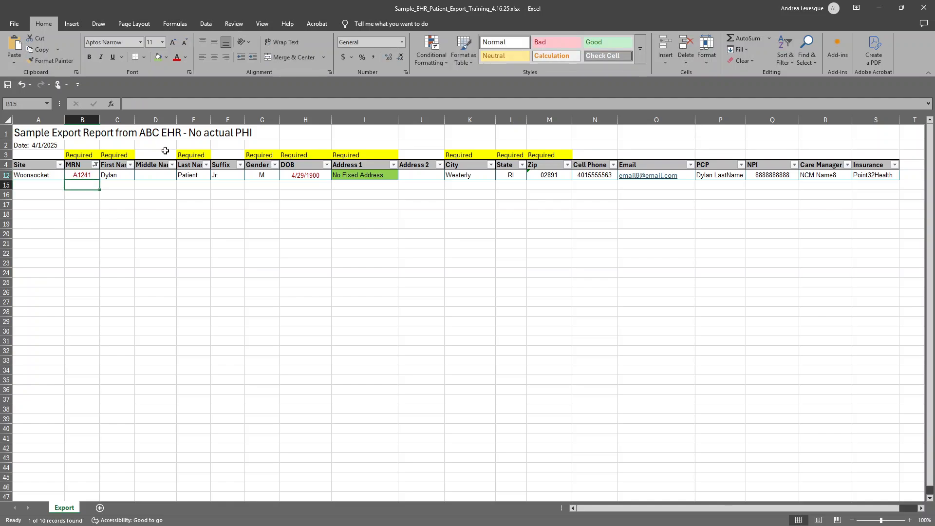
{"action": "left_click", "coordinate": [96, 165]}
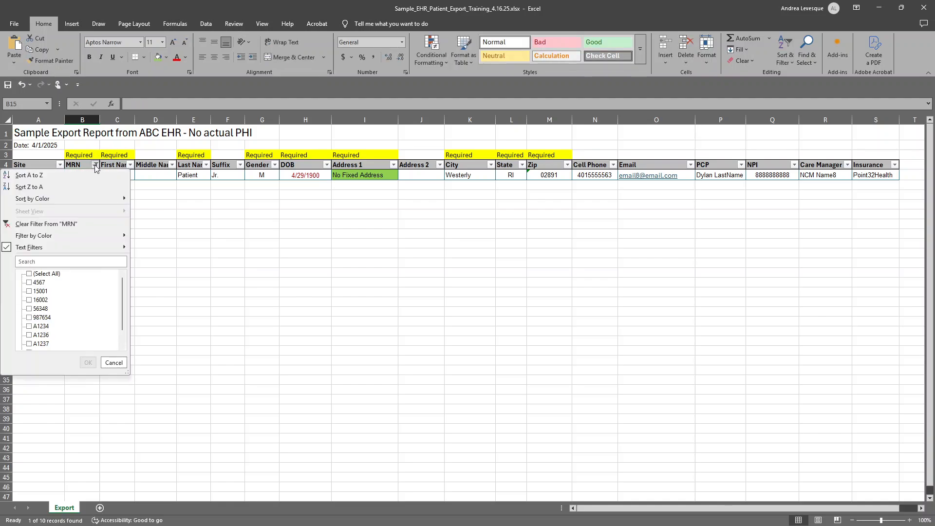
{"action": "left_click", "coordinate": [86, 224]}
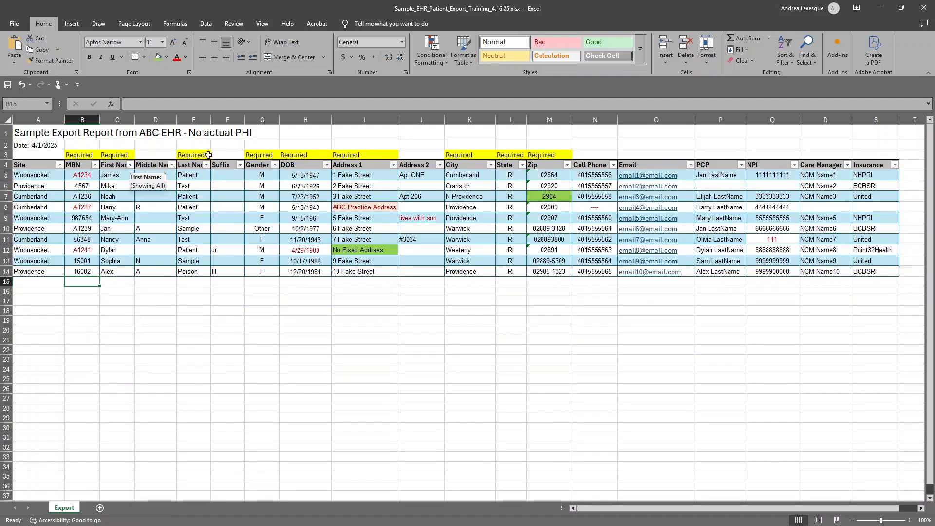
Review the filter values of the Gender and DOB columns for irregular or implausible entries.
{"action": "left_click", "coordinate": [276, 165]}
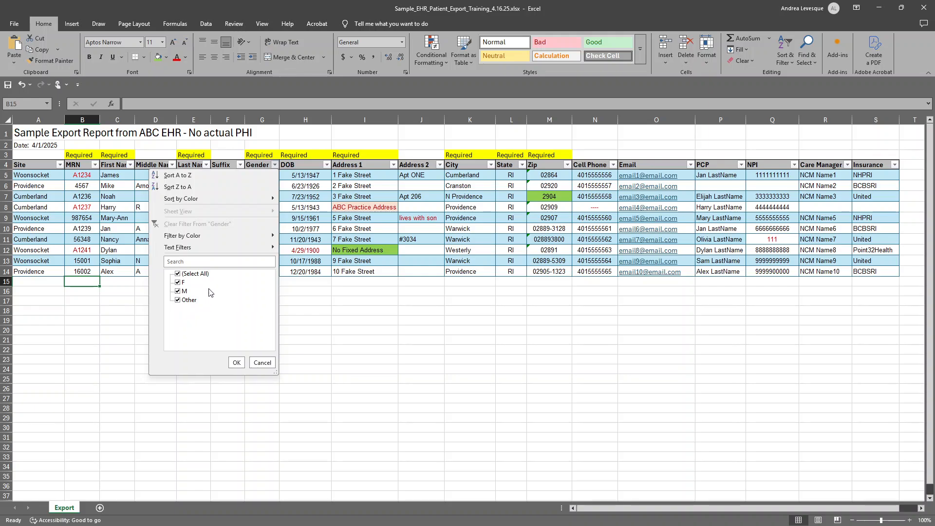
{"action": "left_click", "coordinate": [266, 365]}
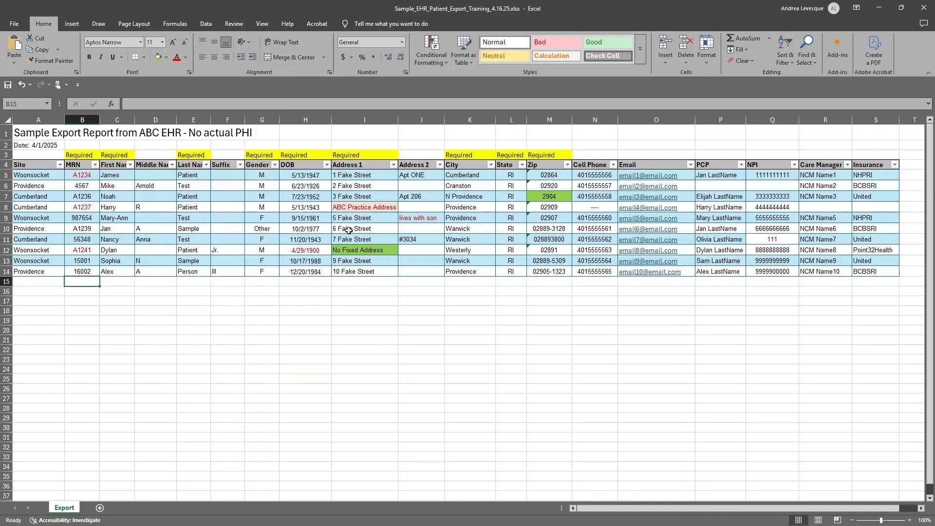
{"action": "left_click", "coordinate": [326, 165]}
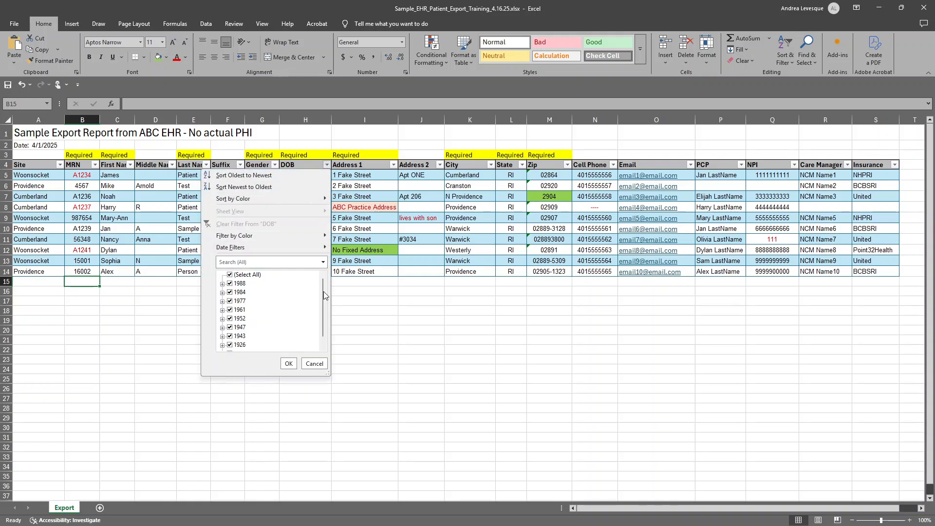
{"action": "left_click_drag", "start_coordinate": [320, 291], "coordinate": [321, 302]}
{"action": "scroll", "coordinate": [286, 298], "scroll_direction": "up", "scroll_amount": 1}
{"action": "left_click_drag", "start_coordinate": [321, 309], "coordinate": [317, 329]}
{"action": "scroll", "coordinate": [246, 329], "scroll_direction": "up", "scroll_amount": 1}
Filter the DOB column to show only records with the year 1900.
{"action": "left_click", "coordinate": [230, 275]}
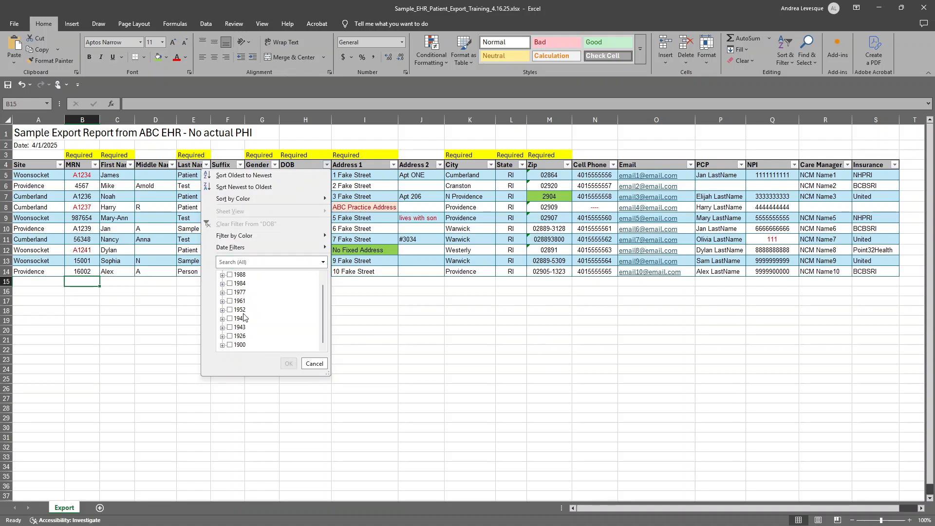
{"action": "scroll", "coordinate": [233, 350], "scroll_direction": "down", "scroll_amount": 1}
{"action": "left_click", "coordinate": [229, 345]}
{"action": "left_click", "coordinate": [288, 363]}
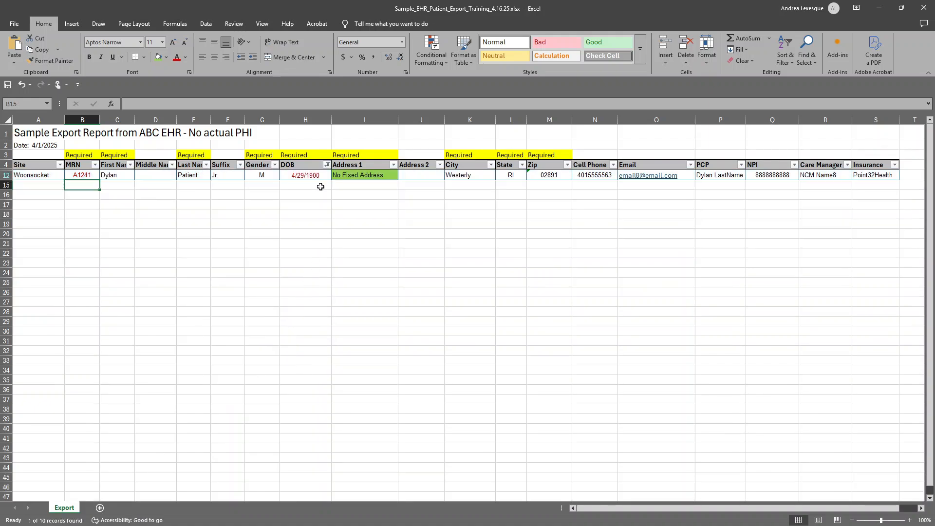
Correct the birth year in the DOB cell of row 12 and clear the DOB filter.
{"action": "double_click", "coordinate": [317, 177]}
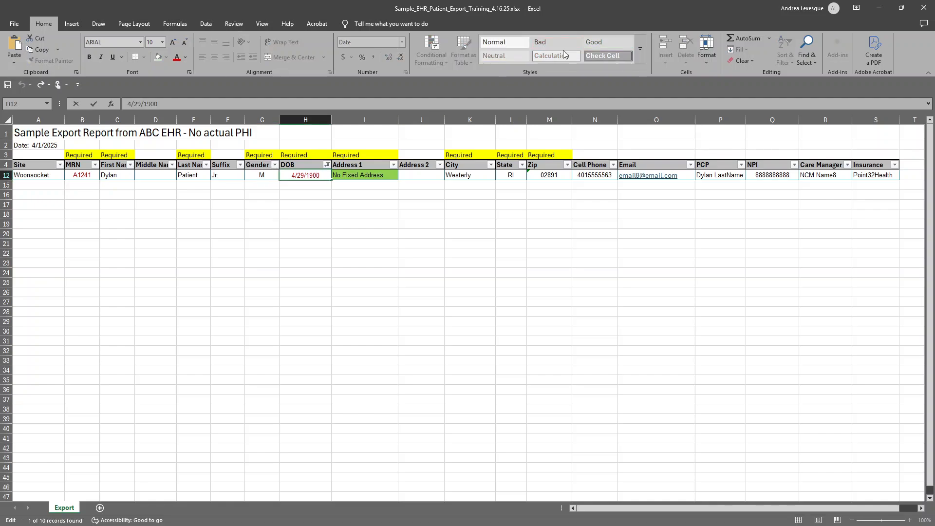
{"action": "key", "text": "BackSpace"}
{"action": "key", "text": "BackSpace"}
{"action": "type", "text": "90"}
{"action": "key", "text": "Return"}
{"action": "left_click", "coordinate": [327, 165]}
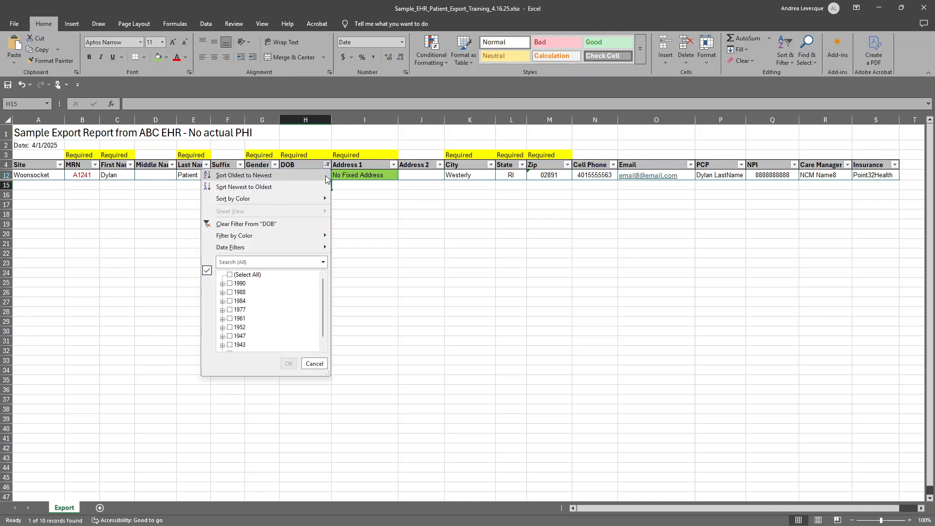
{"action": "left_click", "coordinate": [300, 223]}
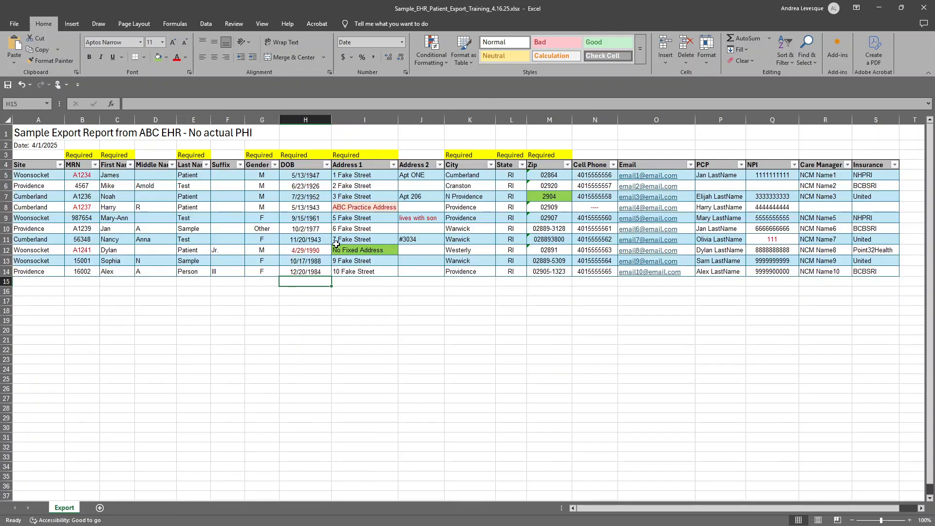
{"action": "left_click", "coordinate": [312, 251]}
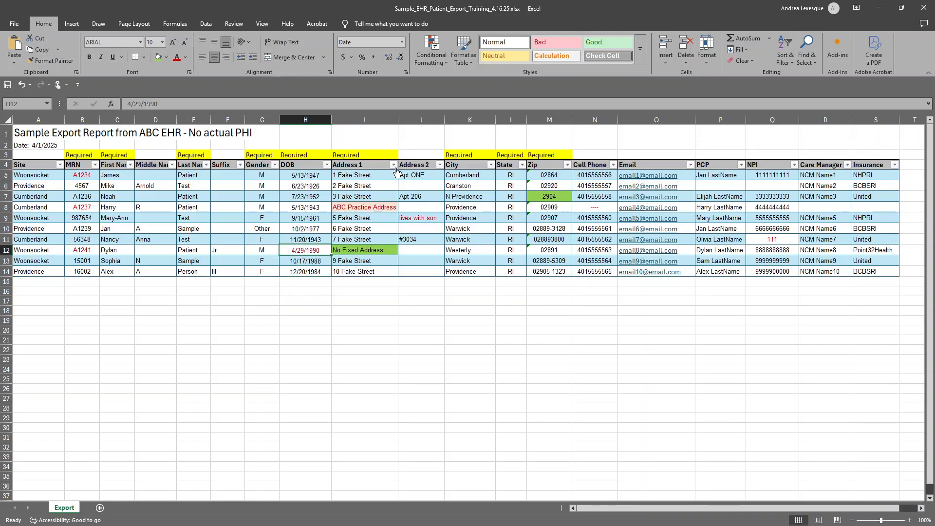
Replace the practice address in the Address 1 cell of row 8 with a copy of "No Fixed Address" from row 12.
{"action": "left_click", "coordinate": [370, 249]}
{"action": "key", "text": "ctrl+c"}
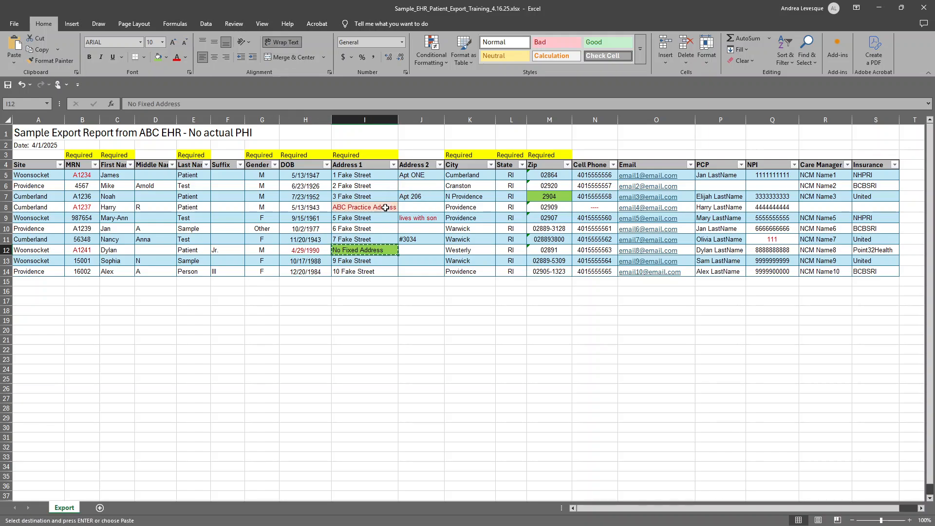
{"action": "left_click", "coordinate": [386, 207]}
{"action": "key", "text": "ctrl+v"}
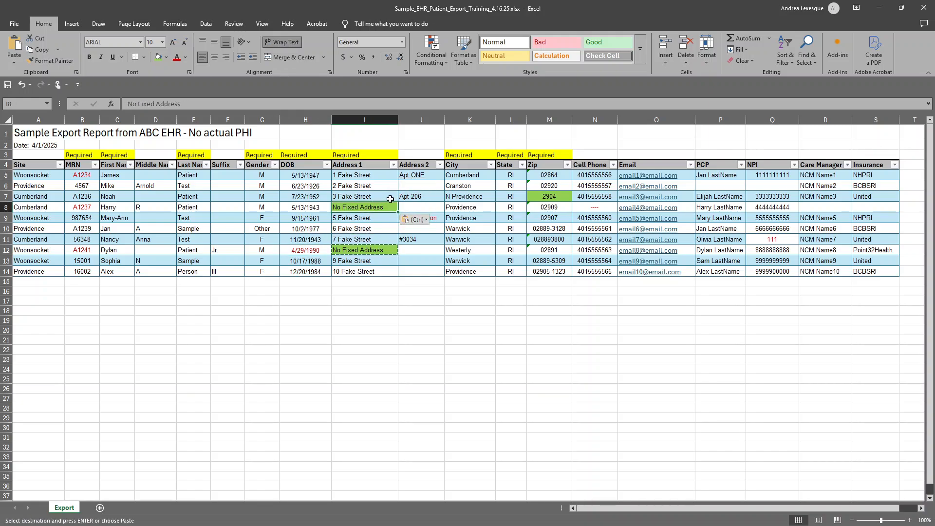
Delete the comment "lives with son" from the Address 2 cell of row 9.
{"action": "left_click", "coordinate": [433, 218]}
{"action": "key", "text": "Escape"}
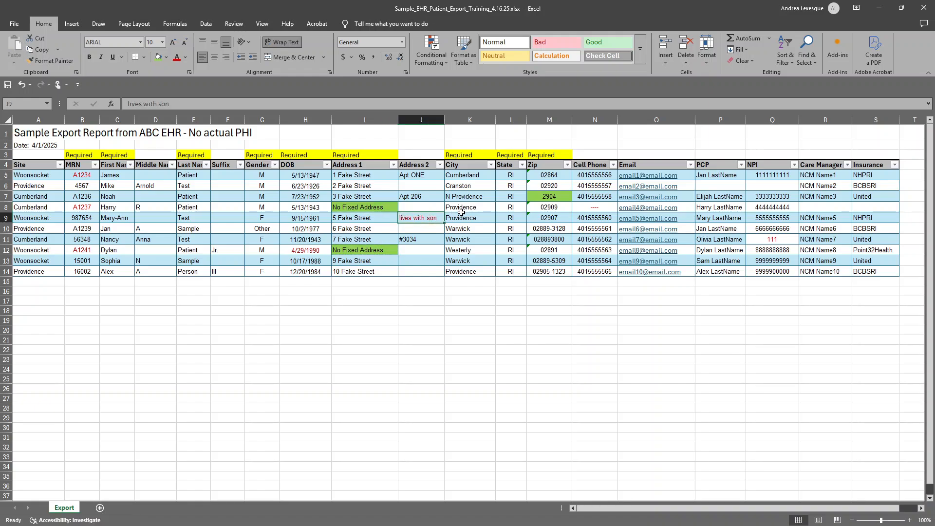
{"action": "key", "text": "Delete"}
Delete the dashes from the Cell Phone cell in row 8 and the invalid NPI in row 11.
{"action": "left_click", "coordinate": [602, 210]}
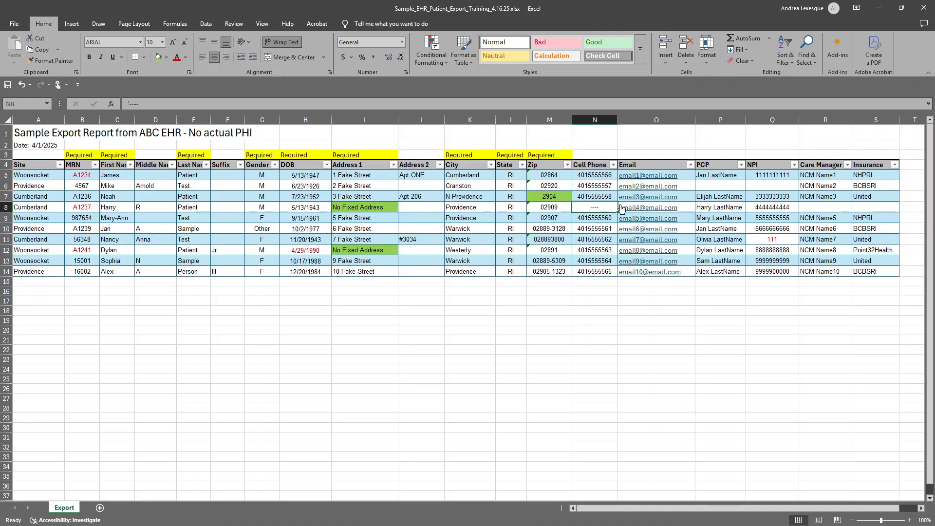
{"action": "key", "text": "Delete"}
{"action": "left_click", "coordinate": [779, 239]}
{"action": "key", "text": "Delete"}
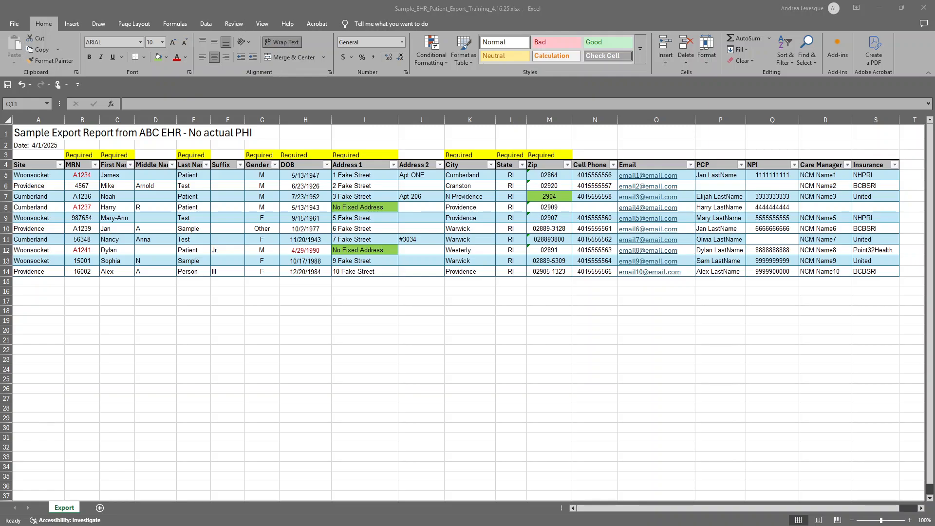
Restore the patient export workbook from full screen and snap its window to the left half of the screen.
{"action": "left_click", "coordinate": [901, 9]}
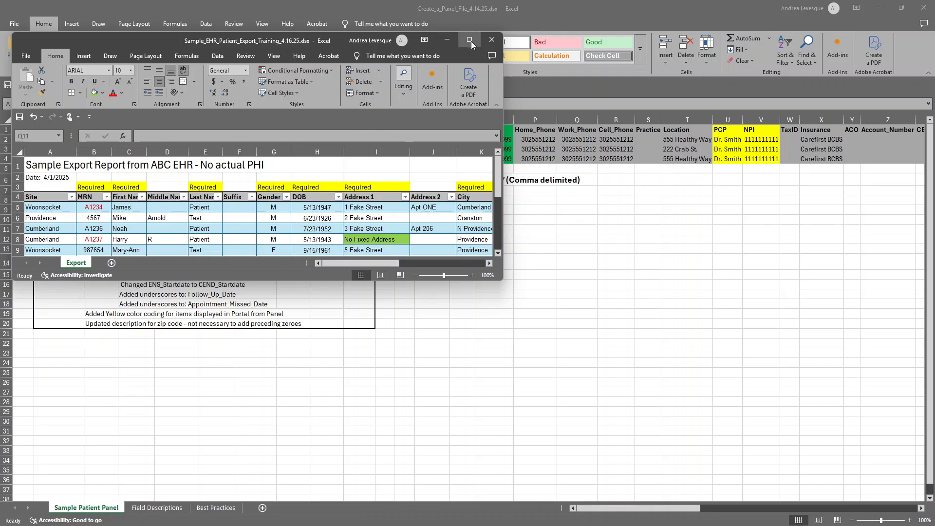
{"action": "mouse_move", "coordinate": [470, 42]}
{"action": "left_click", "coordinate": [407, 101]}
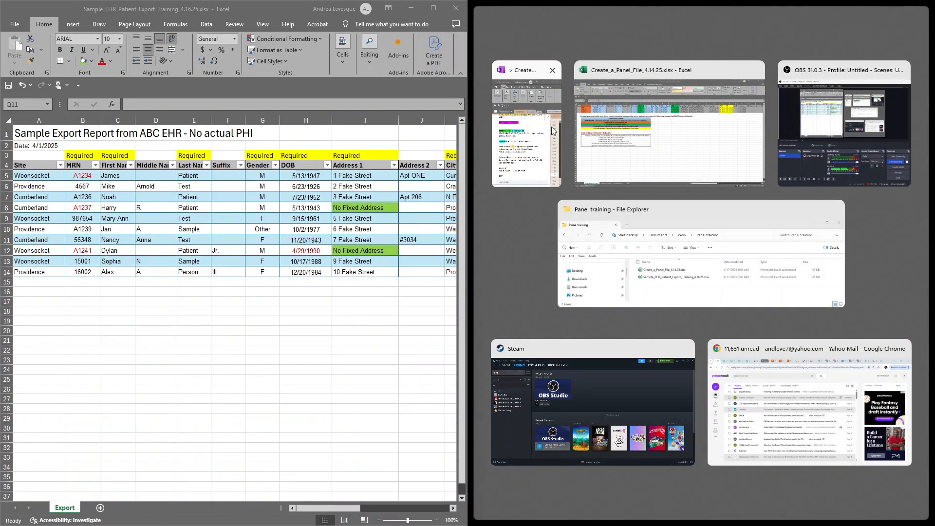
Place the Create_a_Panel_File_4.14.25.xlsx window beside the export and delete rows 2 to 21 of the Sample Patient Panel sheet.
{"action": "left_click", "coordinate": [612, 136]}
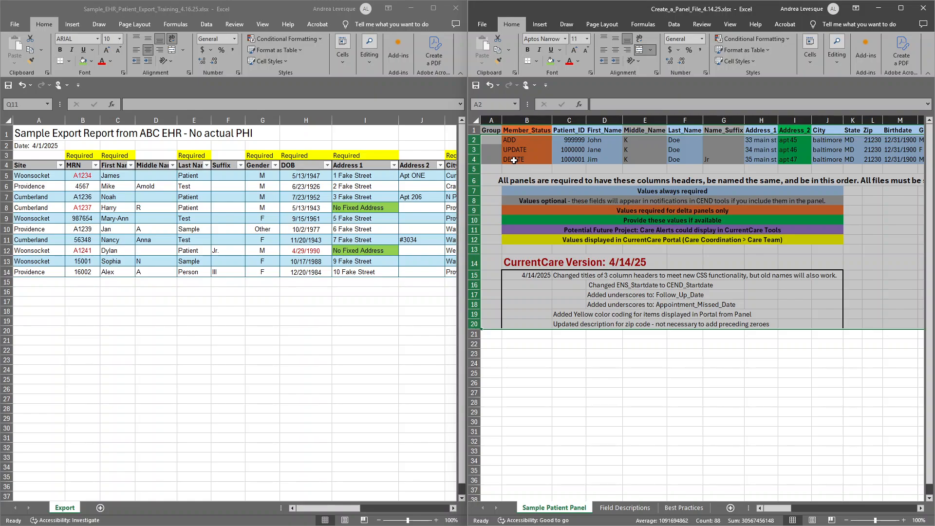
{"action": "left_click", "coordinate": [471, 139]}
{"action": "left_click_drag", "start_coordinate": [472, 140], "coordinate": [455, 336]}
{"action": "right_click", "coordinate": [505, 303]}
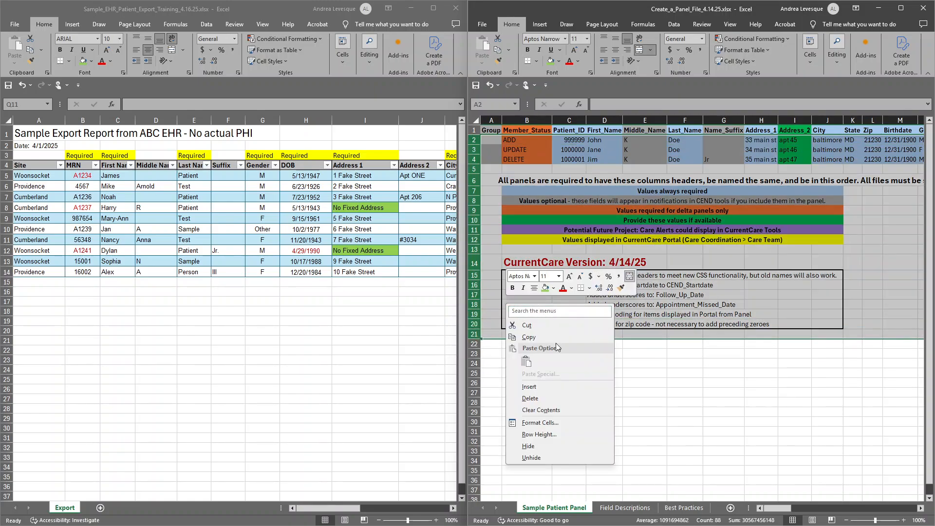
{"action": "left_click", "coordinate": [559, 396]}
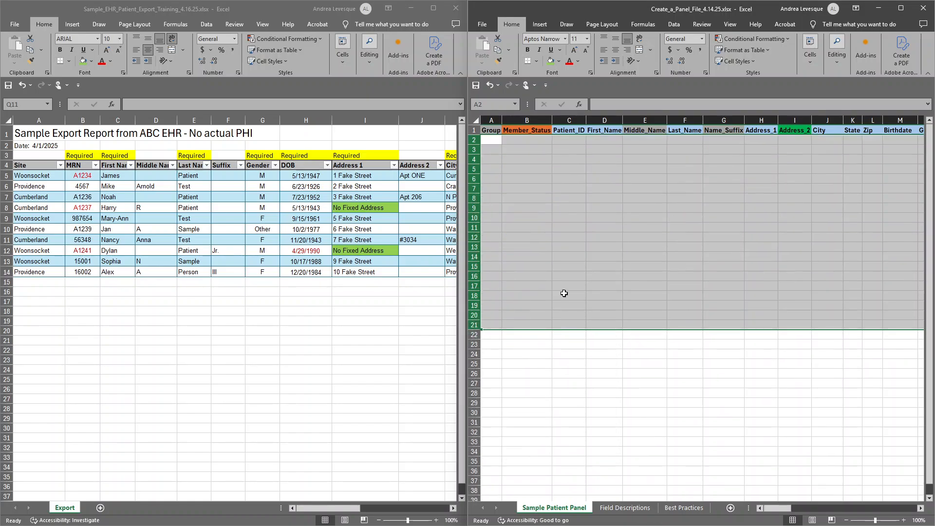
{"action": "left_click", "coordinate": [574, 224]}
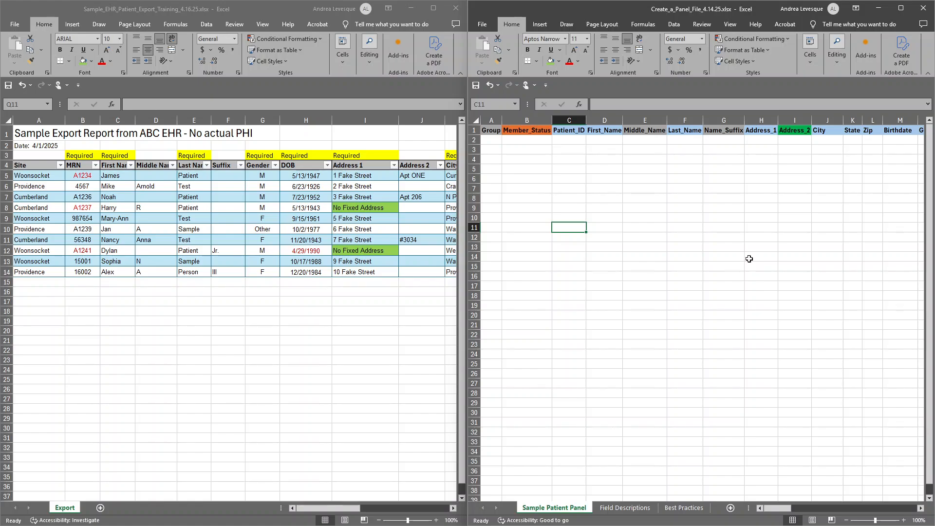
Save only the active panel sheet as YOUR_PANEL-1-z-04-17-2025 in CSV UTF-8 (Comma delimited) format and turn off the data-loss notice.
{"action": "key", "text": "F12"}
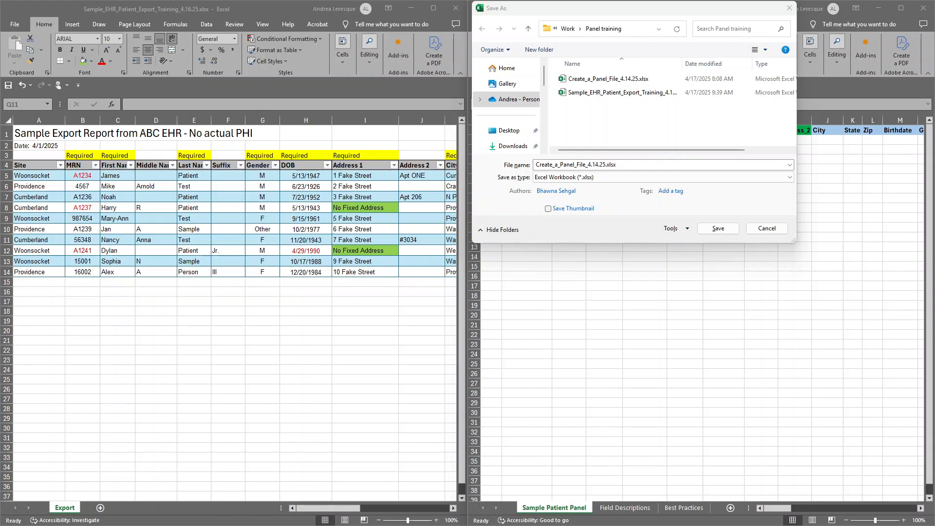
{"action": "left_click", "coordinate": [626, 164]}
{"action": "key", "text": "ctrl+a"}
{"action": "type", "text": "YOUR_PANEL-1-z-04-17-2025"}
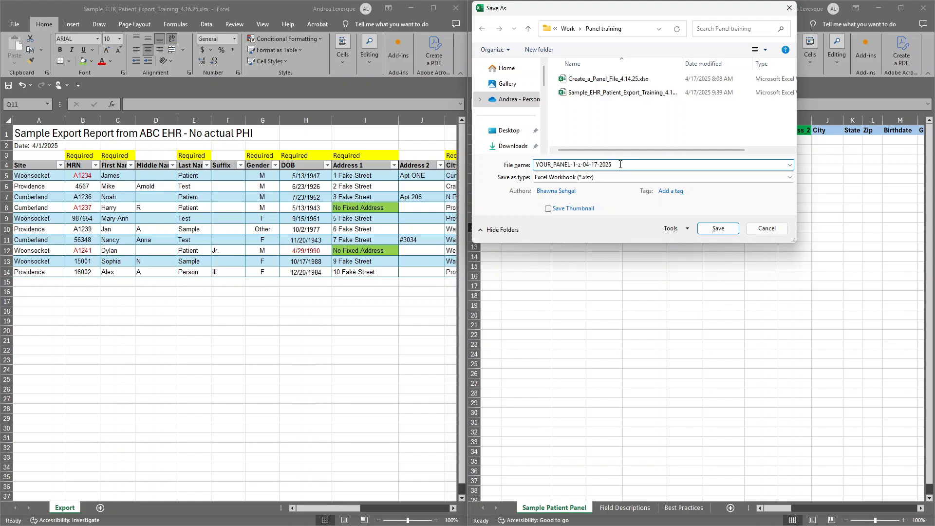
{"action": "left_click", "coordinate": [575, 178]}
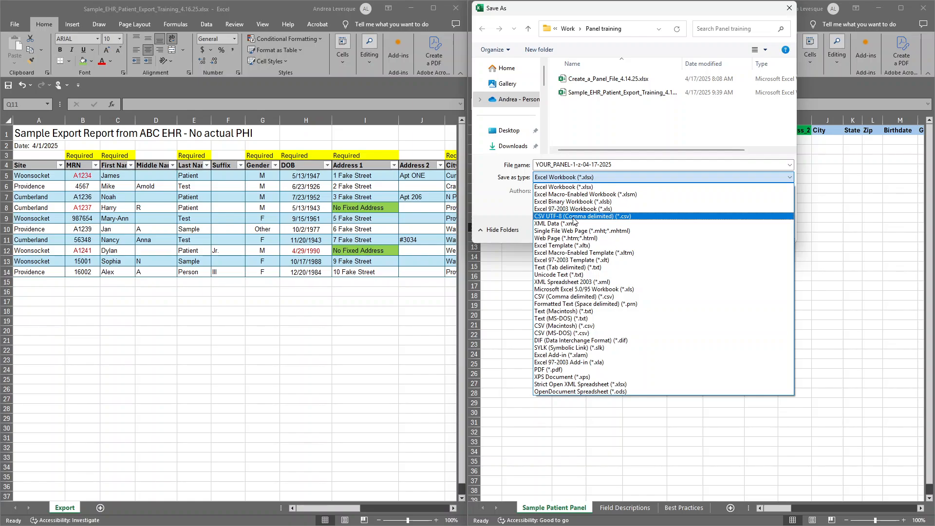
{"action": "left_click", "coordinate": [573, 218]}
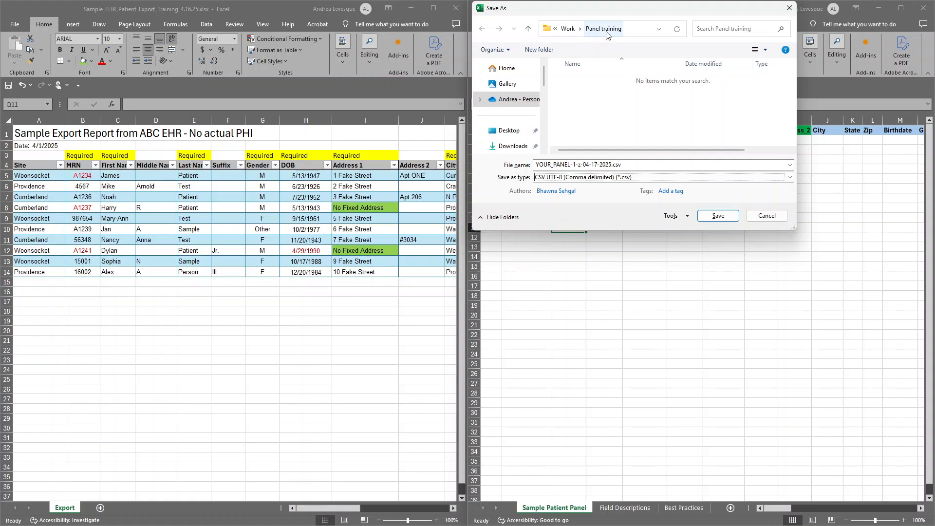
{"action": "left_click", "coordinate": [716, 215]}
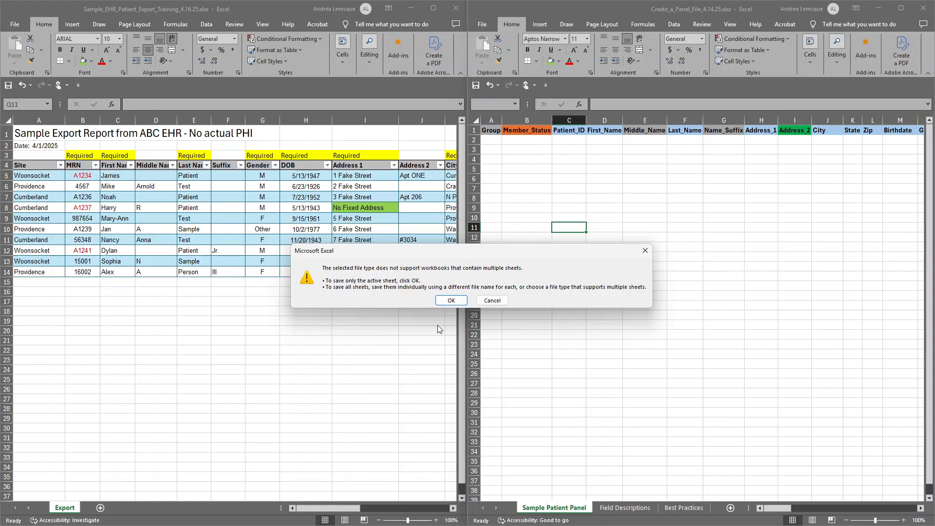
{"action": "left_click", "coordinate": [450, 301]}
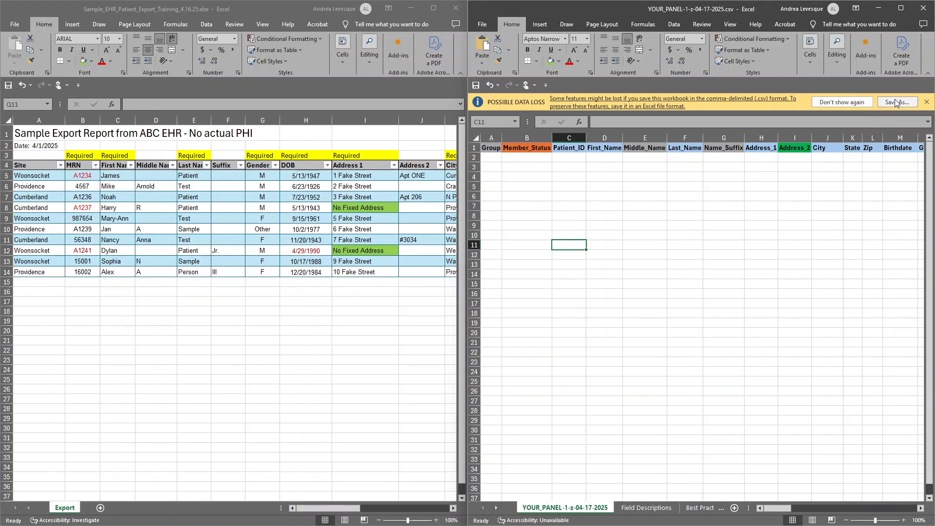
{"action": "left_click", "coordinate": [857, 104]}
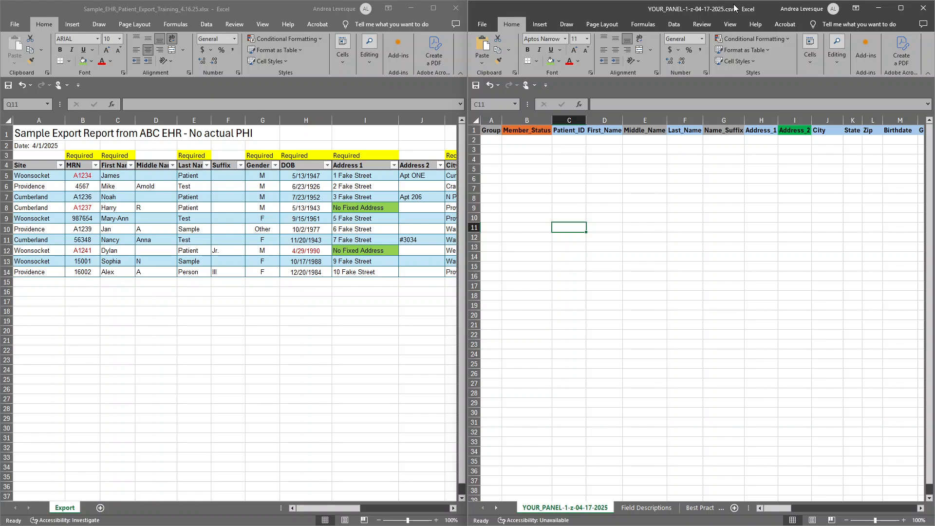
Close the new panel CSV and reopen YOUR_PANEL-1-z-04-17-2025.csv from the Panel training folder.
{"action": "left_click", "coordinate": [924, 9]}
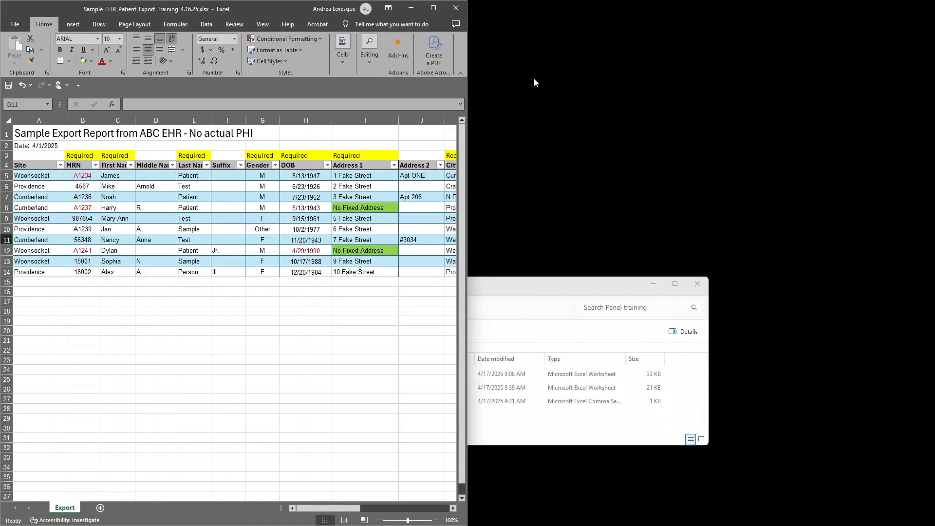
{"action": "left_click", "coordinate": [559, 292]}
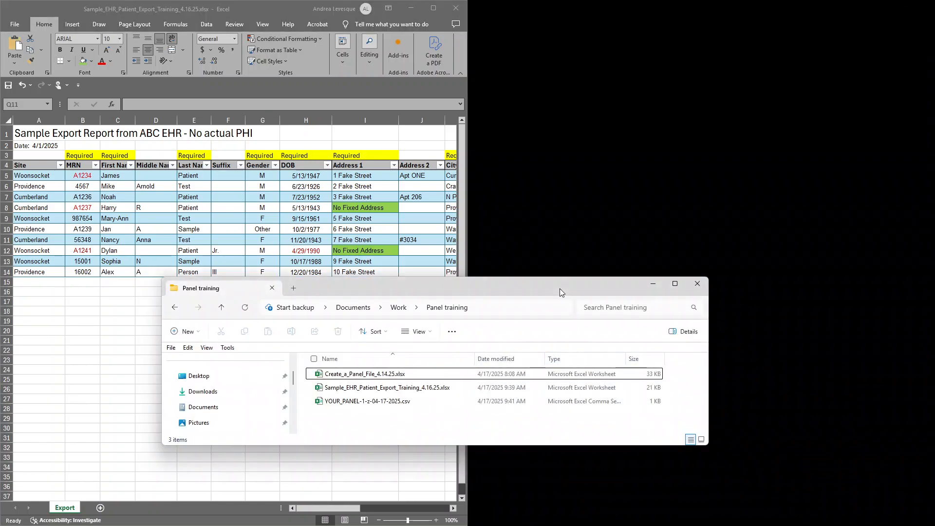
{"action": "double_click", "coordinate": [354, 403]}
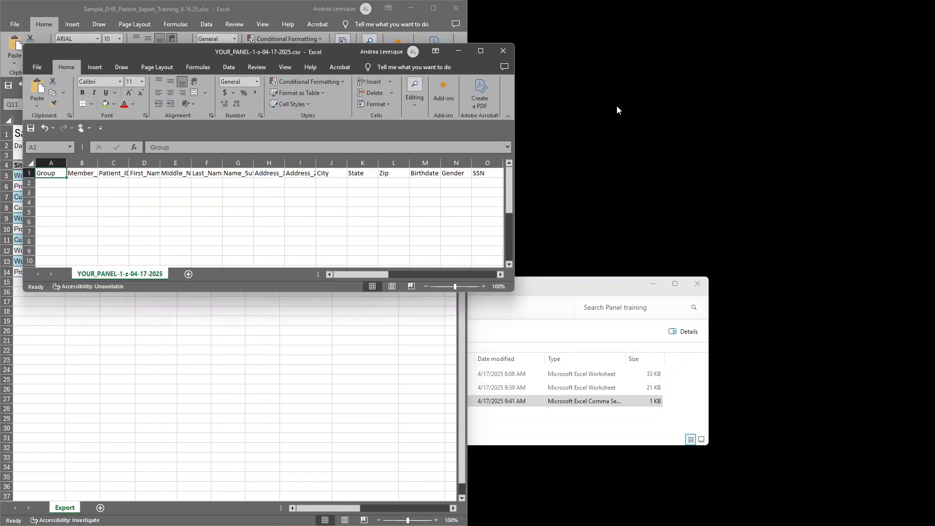
Arrange the reopened panel CSV window side by side with the patient export workbook.
{"action": "left_click_drag", "start_coordinate": [171, 51], "coordinate": [577, 23]}
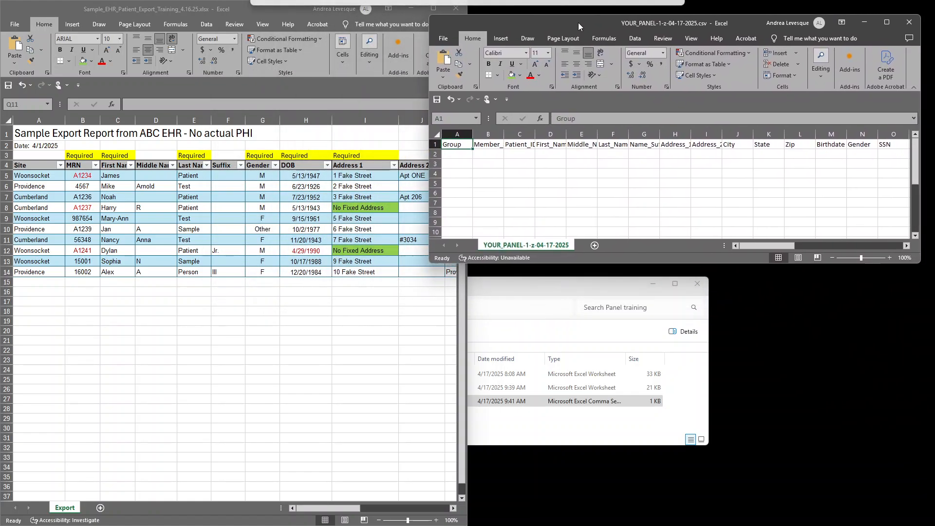
{"action": "left_click", "coordinate": [433, 9]}
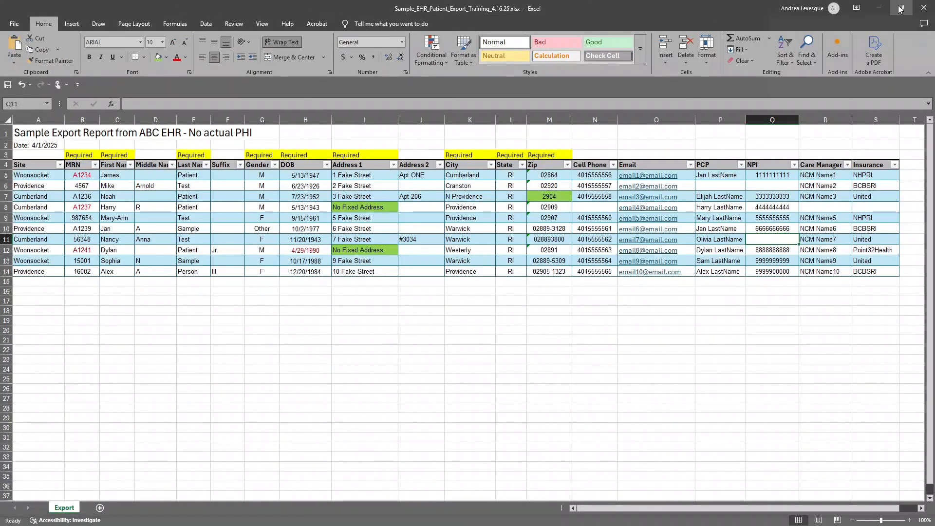
{"action": "mouse_move", "coordinate": [901, 8]}
{"action": "left_click", "coordinate": [793, 33]}
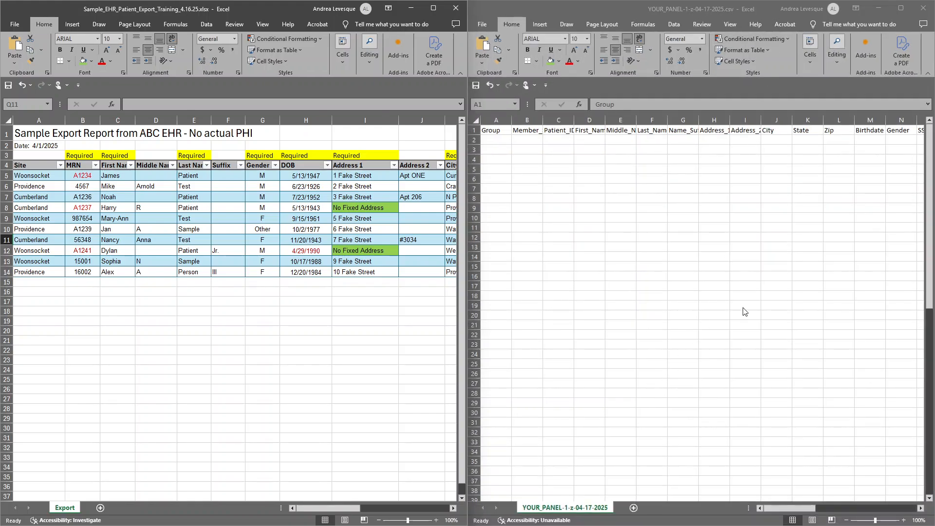
{"action": "left_click", "coordinate": [615, 11]}
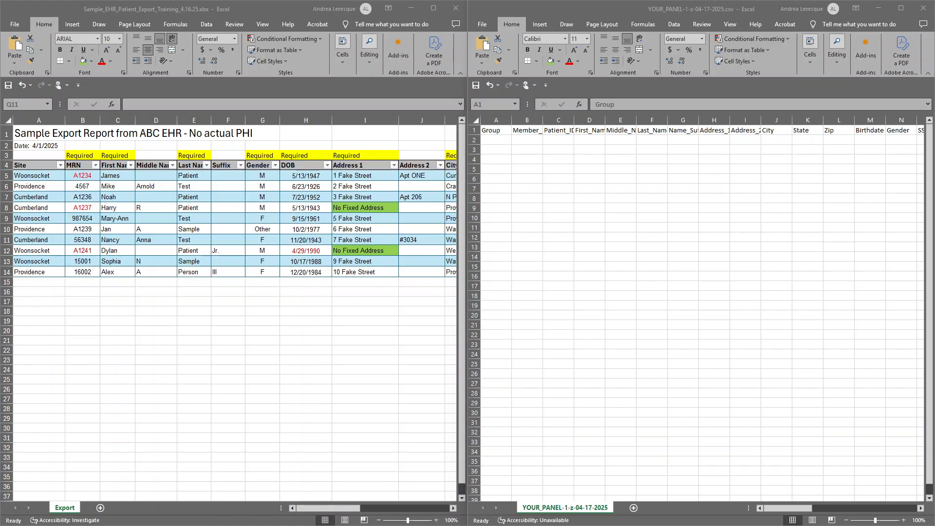
AutoFit all columns of the panel CSV to the width of their headers.
{"action": "left_click", "coordinate": [475, 121]}
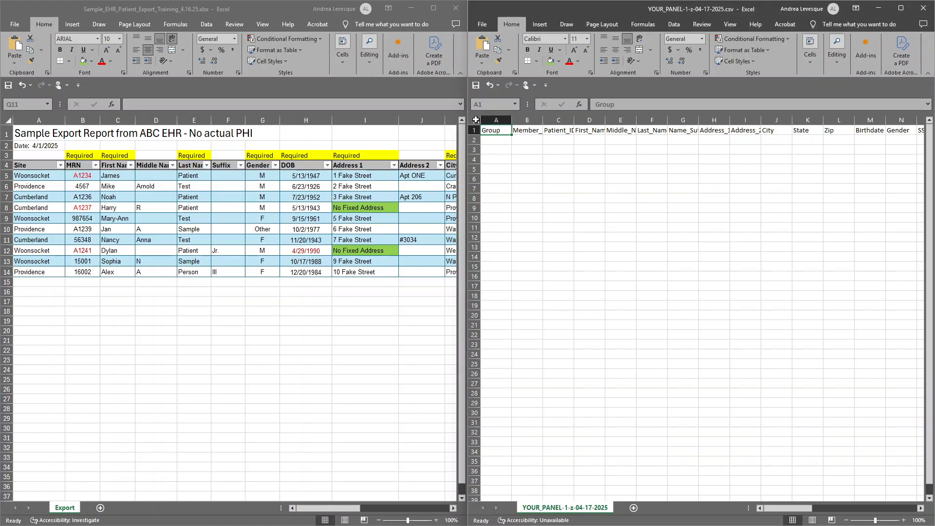
{"action": "left_click", "coordinate": [475, 120]}
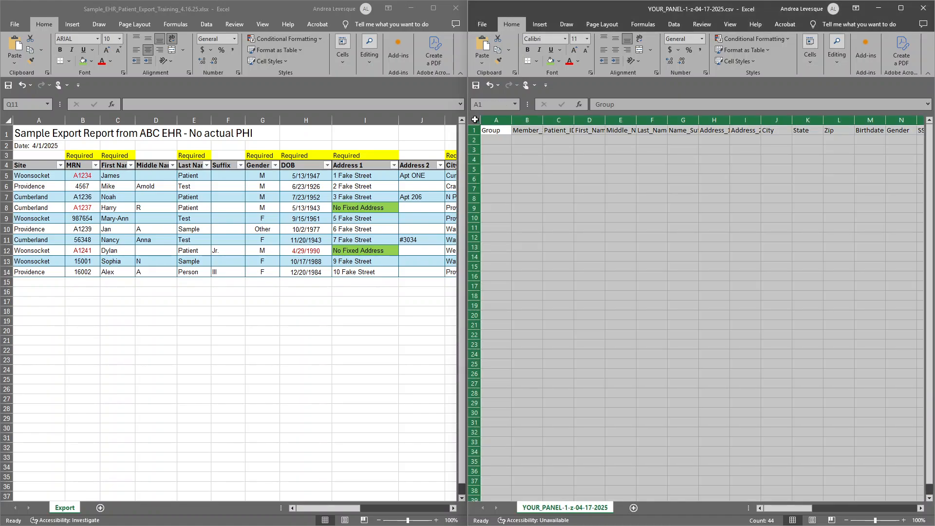
{"action": "double_click", "coordinate": [512, 119]}
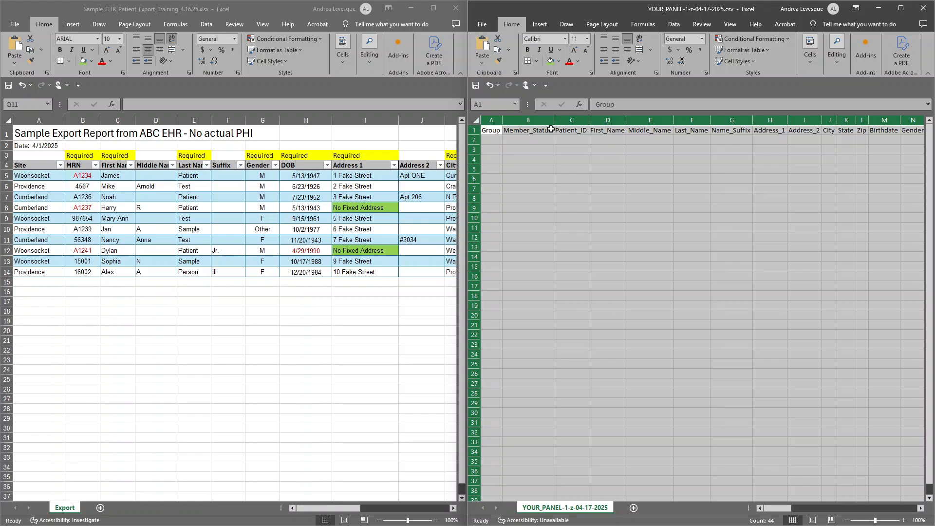
{"action": "left_click", "coordinate": [489, 132]}
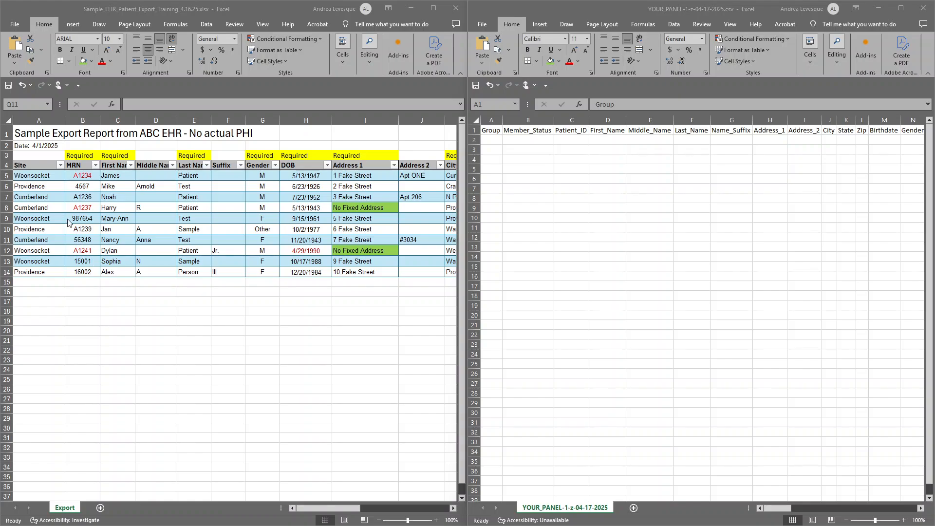
{"action": "left_click", "coordinate": [47, 177]}
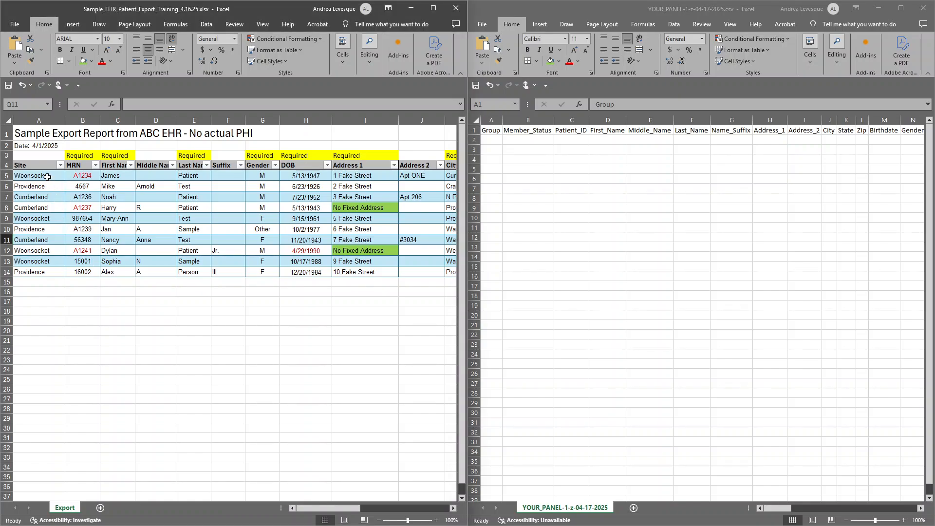
{"action": "left_click_drag", "start_coordinate": [47, 177], "coordinate": [27, 272]}
{"action": "key", "text": "ctrl+c"}
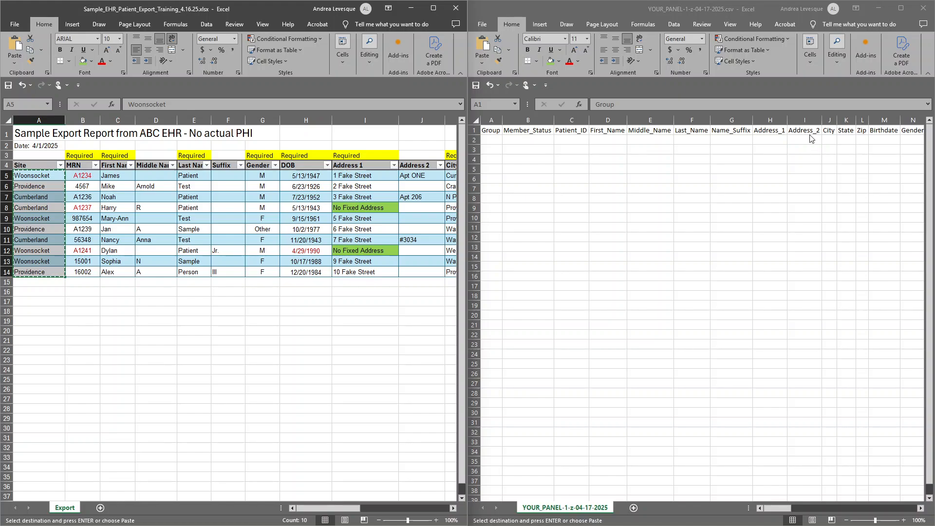
{"action": "left_click", "coordinate": [498, 141]}
{"action": "right_click", "coordinate": [498, 142]}
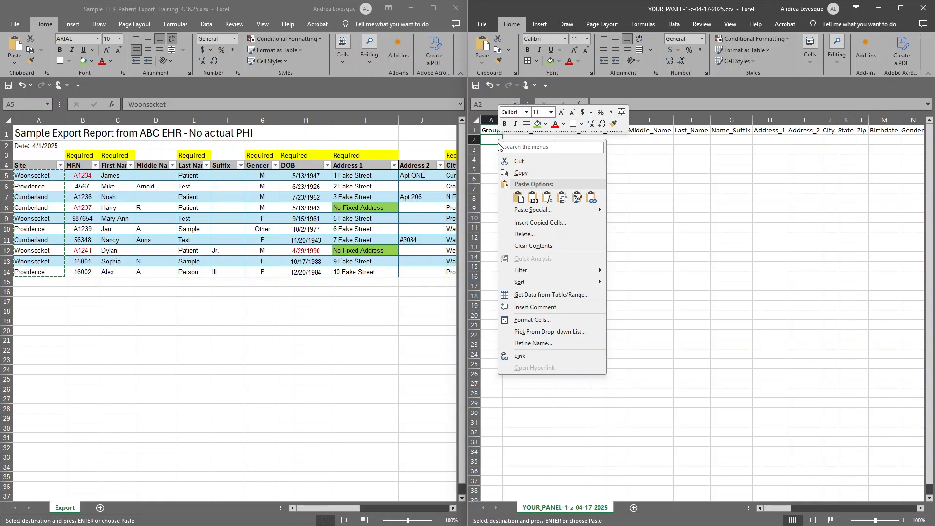
{"action": "left_click", "coordinate": [51, 179]}
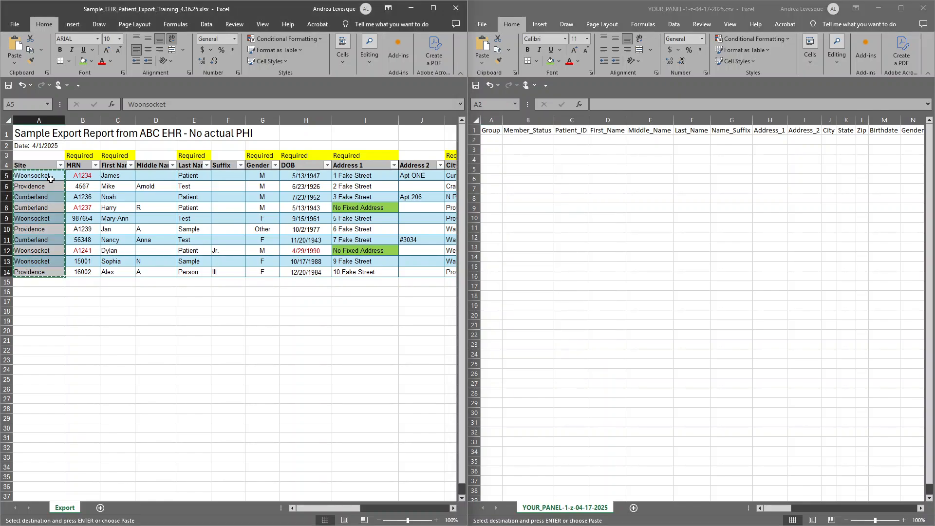
{"action": "left_click", "coordinate": [51, 176]}
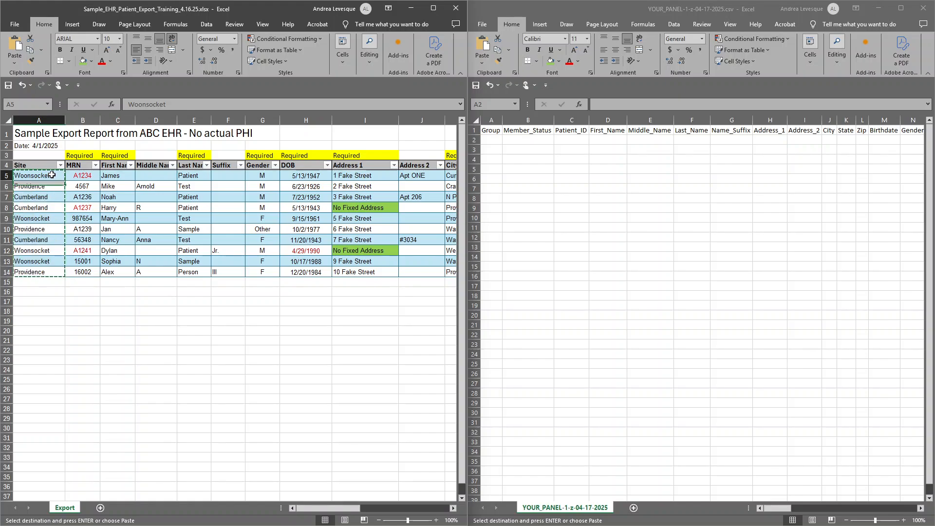
{"action": "key", "text": "ctrl+shift+End"}
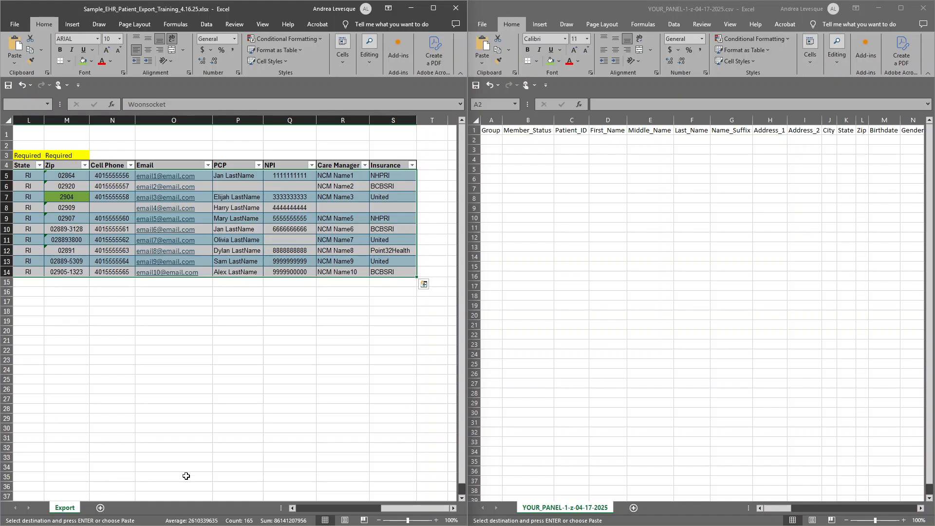
{"action": "left_click", "coordinate": [308, 509]}
{"action": "left_click", "coordinate": [308, 509]}
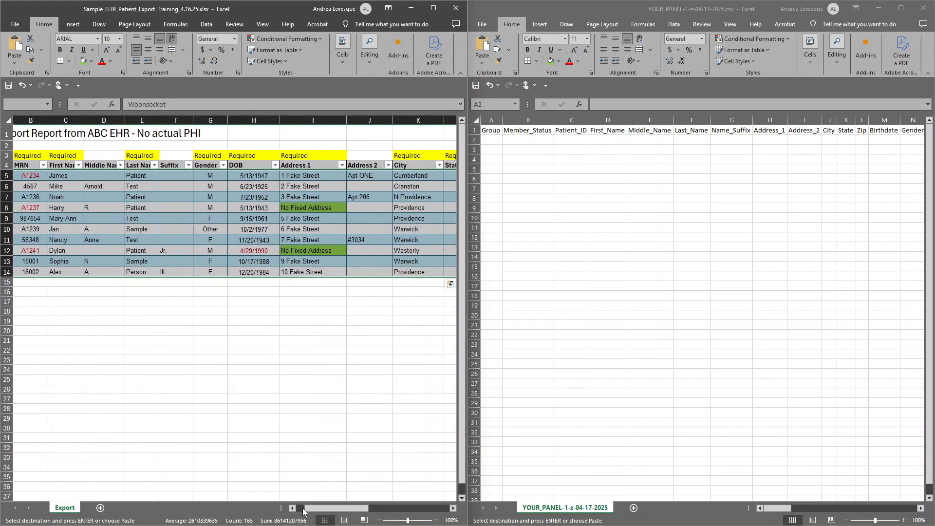
{"action": "left_click", "coordinate": [308, 510]}
{"action": "left_click", "coordinate": [308, 510]}
Copy the Site values in A5:A14 of the patient export and paste them as values into the panel CSV's Group column from A2.
{"action": "left_click", "coordinate": [32, 176]}
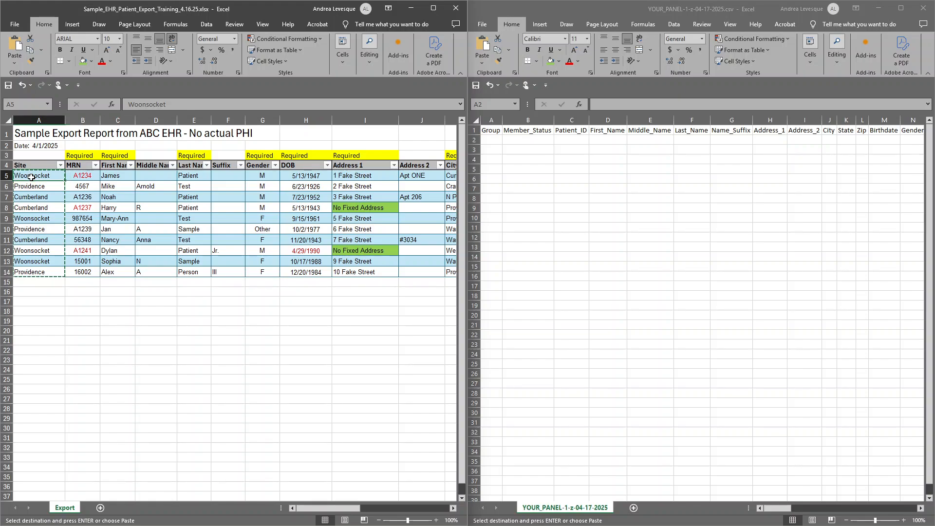
{"action": "key", "text": "ctrl+shift+Down"}
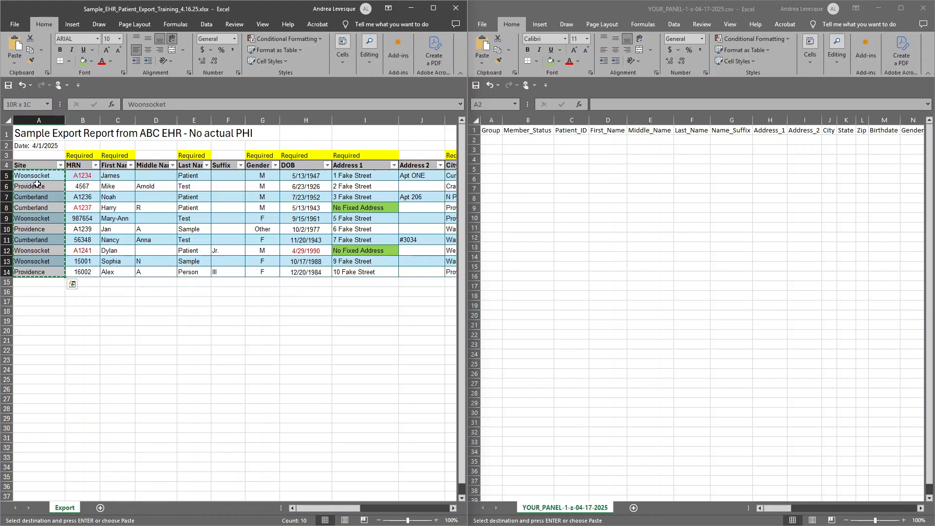
{"action": "right_click", "coordinate": [37, 184]}
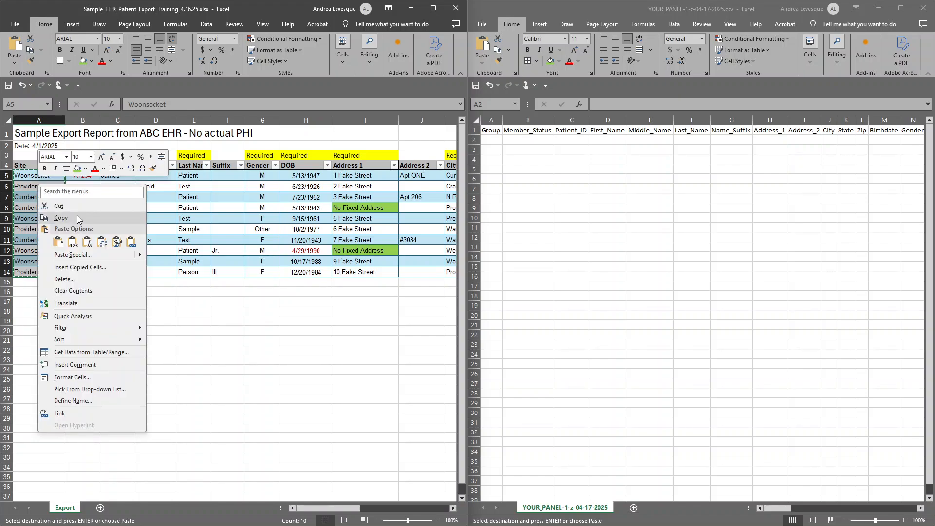
{"action": "left_click", "coordinate": [77, 217]}
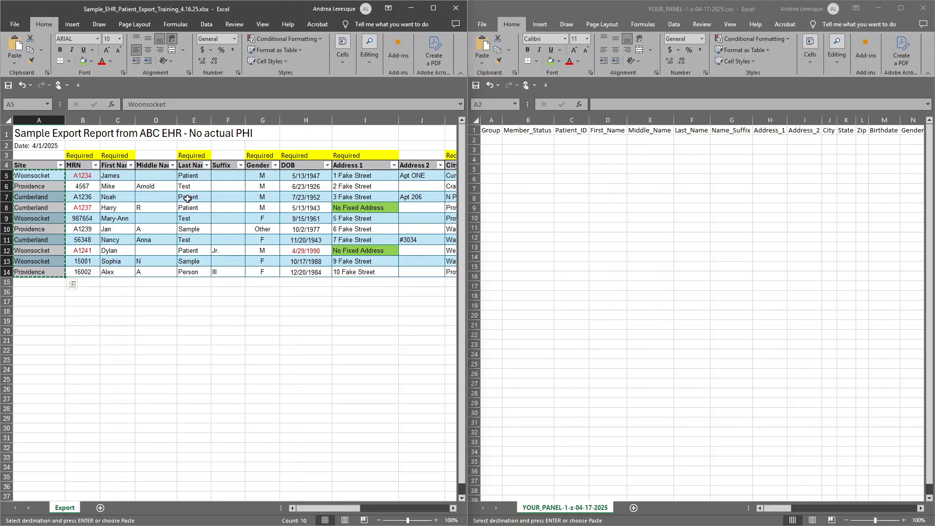
{"action": "left_click", "coordinate": [496, 140]}
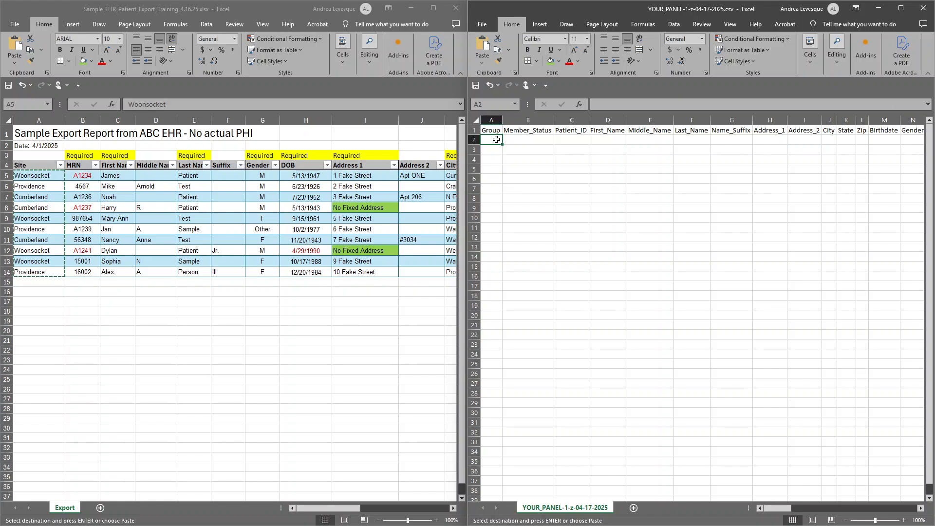
{"action": "right_click", "coordinate": [497, 140]}
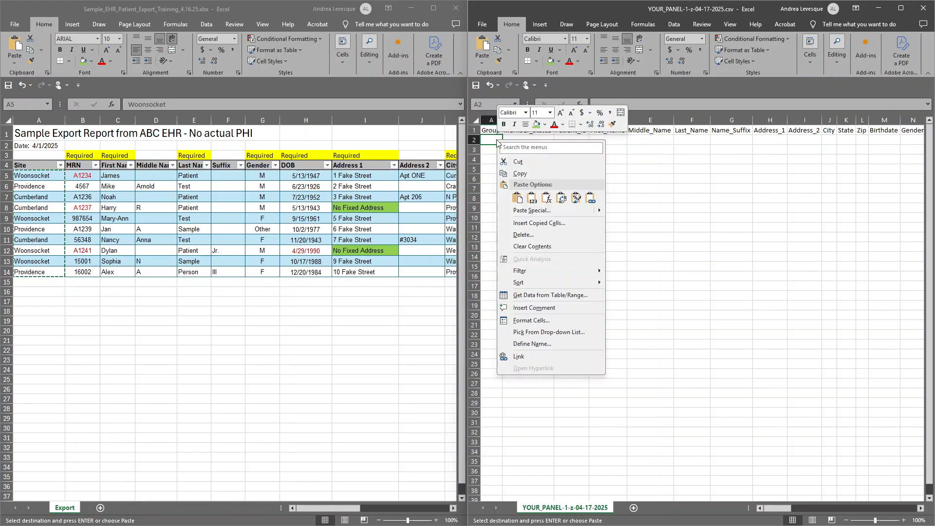
{"action": "left_click", "coordinate": [533, 201]}
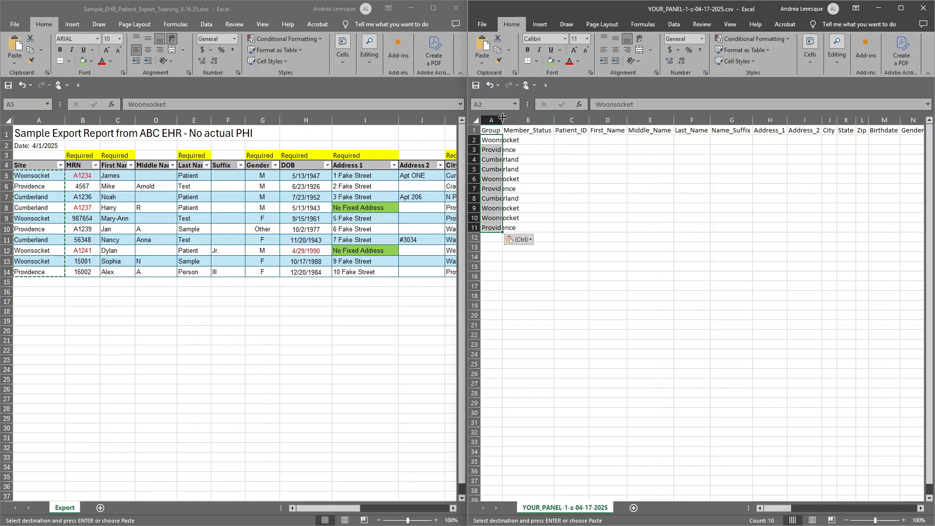
AutoFit the panel CSV's Group column and narrow its Member_Status column.
{"action": "double_click", "coordinate": [502, 118]}
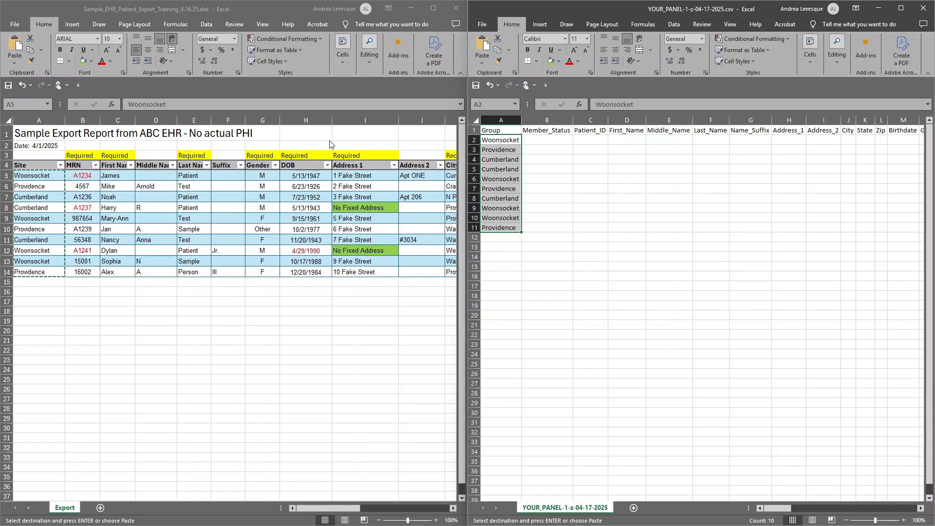
{"action": "left_click", "coordinate": [563, 142]}
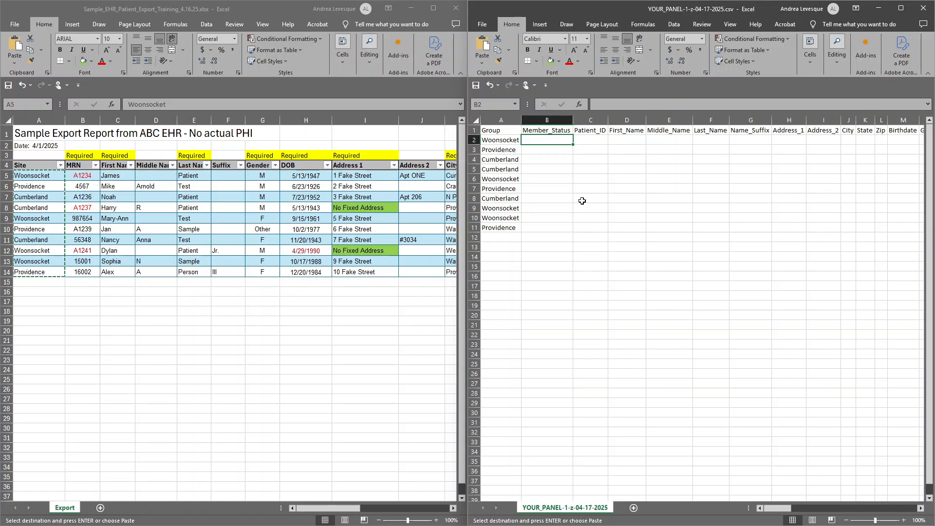
{"action": "left_click_drag", "start_coordinate": [571, 121], "coordinate": [535, 123]}
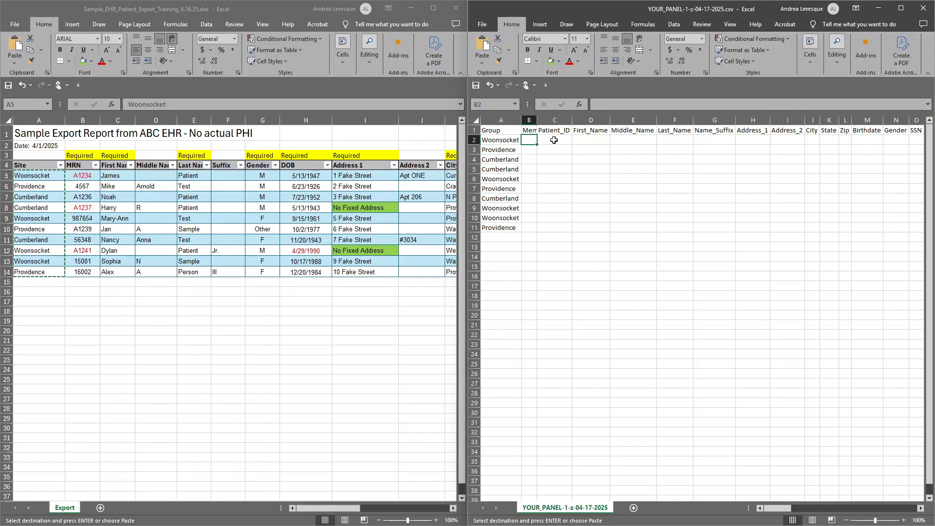
Copy the MRN entries in B5:B14 of the export and paste them as values into the Patient_ID column from C2.
{"action": "left_click", "coordinate": [553, 140]}
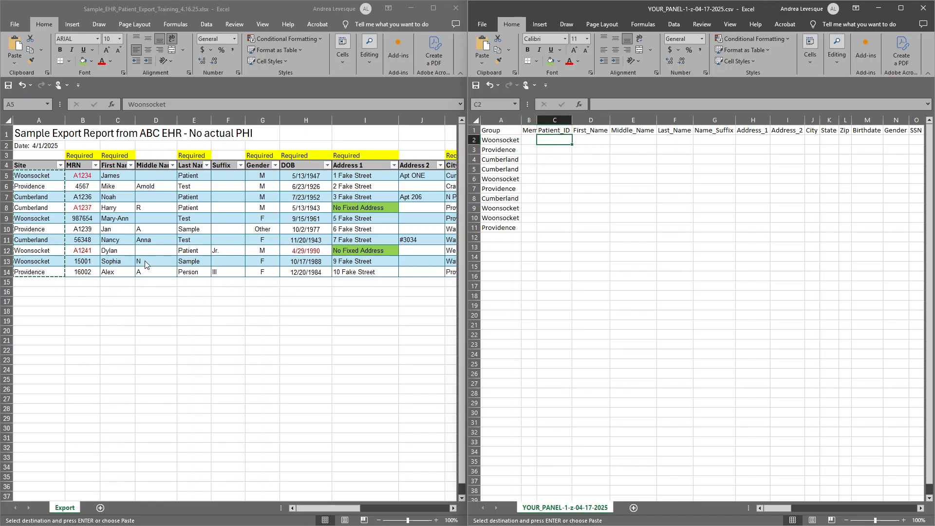
{"action": "left_click", "coordinate": [88, 199]}
{"action": "left_click", "coordinate": [85, 174]}
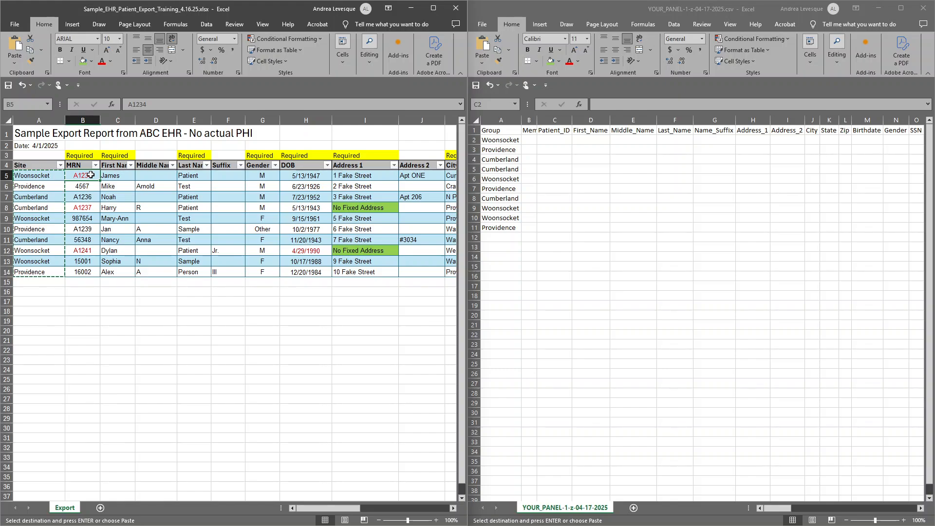
{"action": "key", "text": "ctrl+shift+Down"}
{"action": "right_click", "coordinate": [87, 178]}
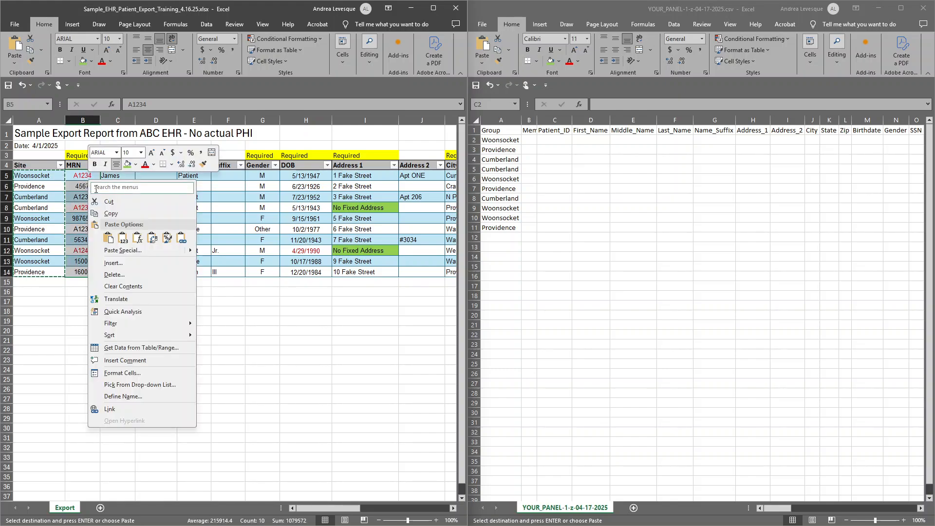
{"action": "left_click", "coordinate": [114, 213]}
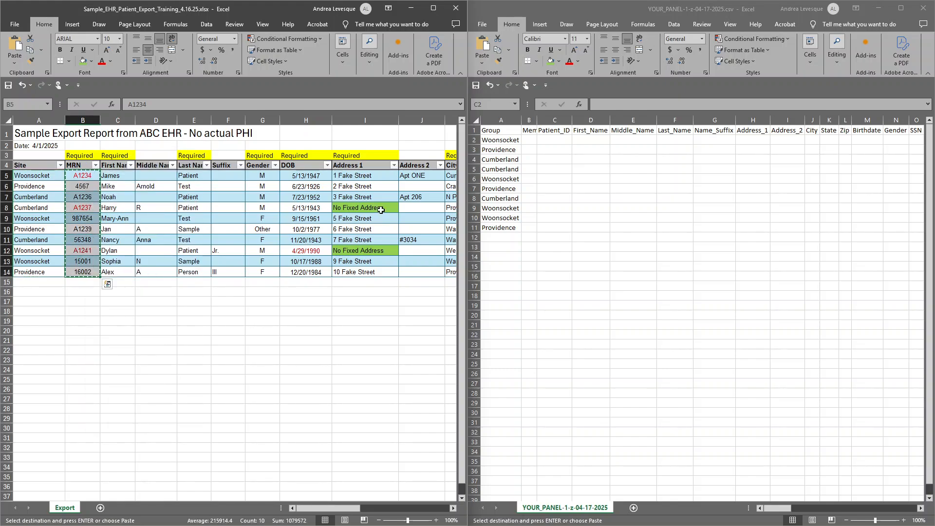
{"action": "left_click", "coordinate": [546, 142]}
{"action": "right_click", "coordinate": [553, 141]}
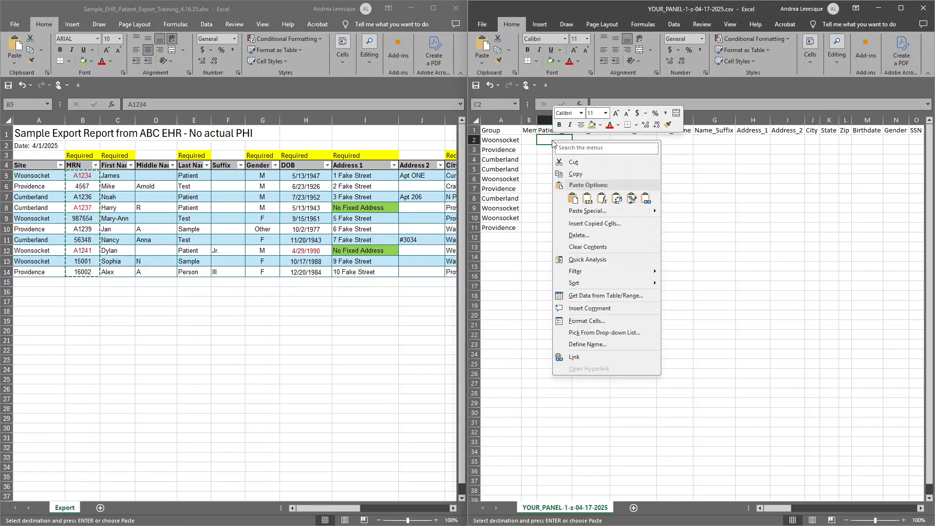
{"action": "left_click", "coordinate": [587, 199]}
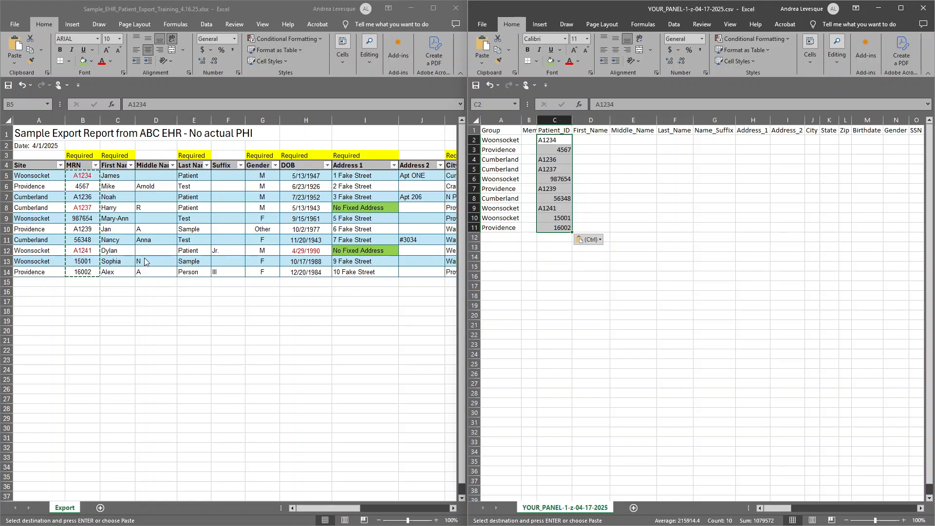
Copy the first, middle, last name and suffix data in C5:F14 of the export and paste it as values into the panel CSV from D2.
{"action": "left_click", "coordinate": [602, 140]}
{"action": "left_click", "coordinate": [591, 130]}
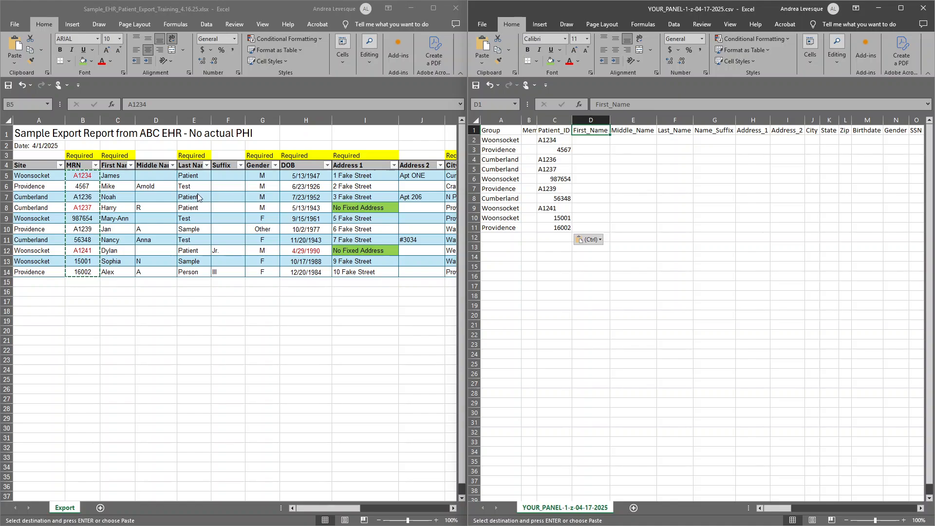
{"action": "left_click", "coordinate": [148, 180]}
{"action": "left_click_drag", "start_coordinate": [126, 178], "coordinate": [237, 265]}
{"action": "key", "text": "ctrl+c"}
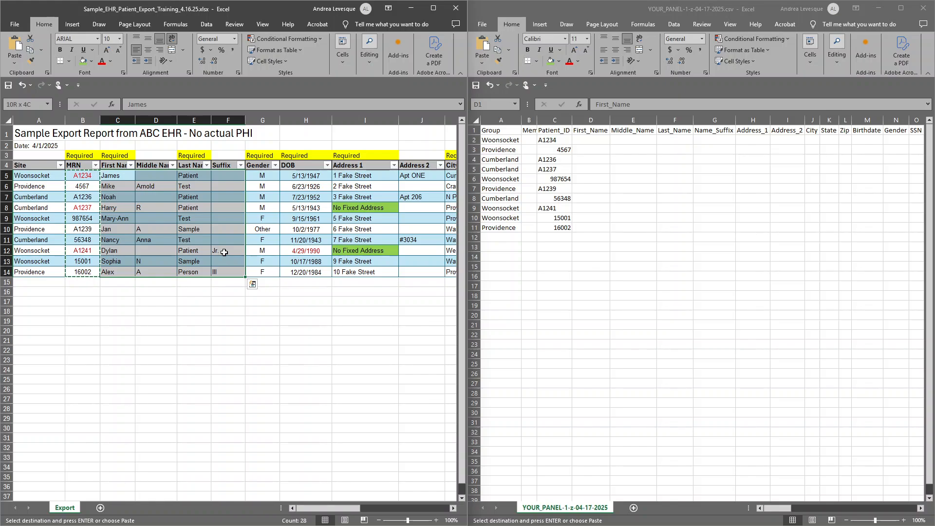
{"action": "left_click", "coordinate": [596, 143]}
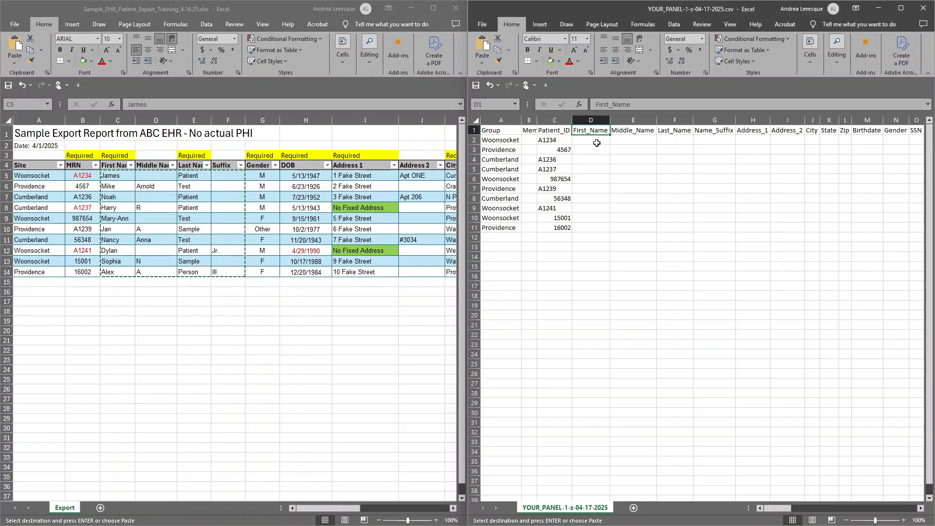
{"action": "right_click", "coordinate": [596, 142]}
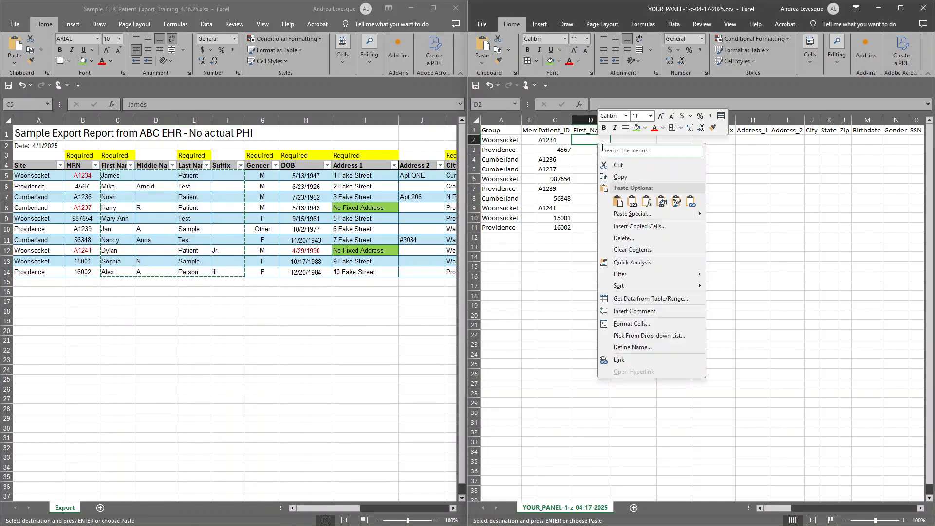
{"action": "left_click", "coordinate": [631, 202]}
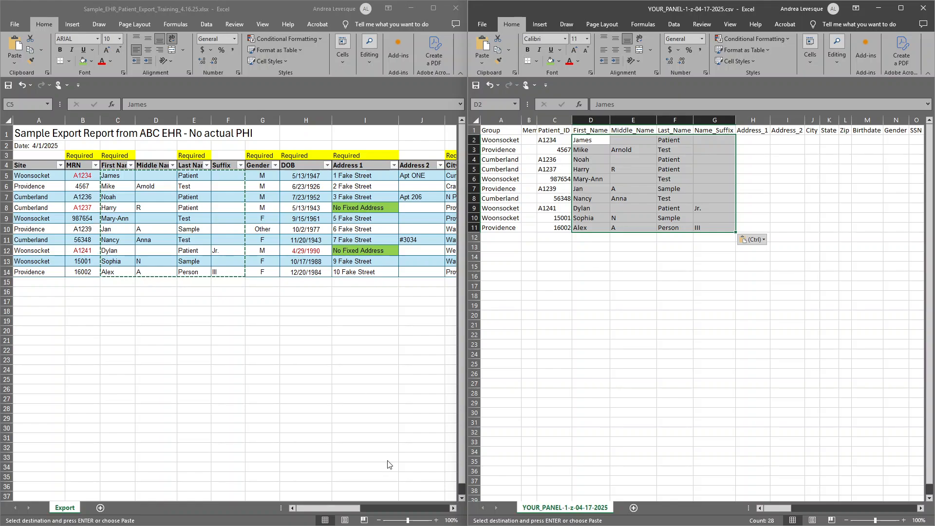
Copy the Address 1 through Zip data in I5:M14 of the export and paste it as values into the panel CSV from H2.
{"action": "left_click", "coordinate": [454, 510]}
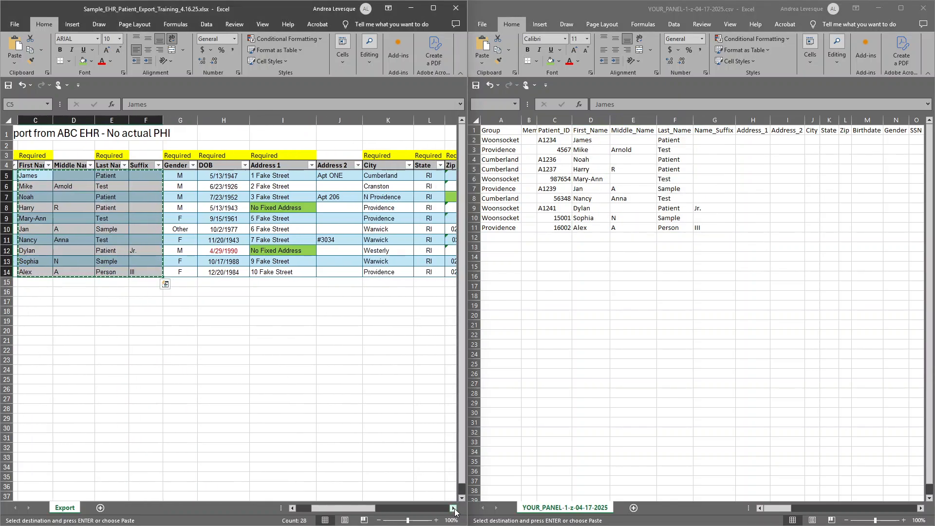
{"action": "left_click", "coordinate": [454, 510]}
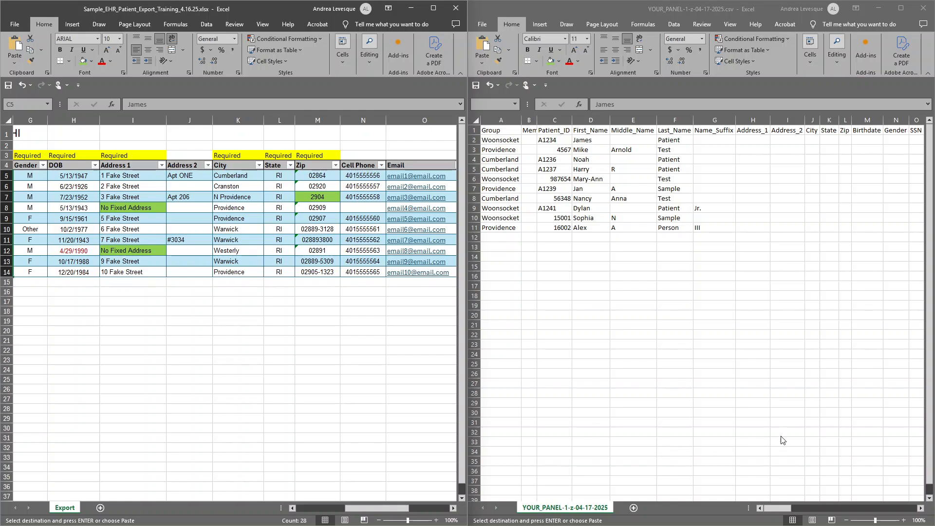
{"action": "left_click", "coordinate": [918, 512]}
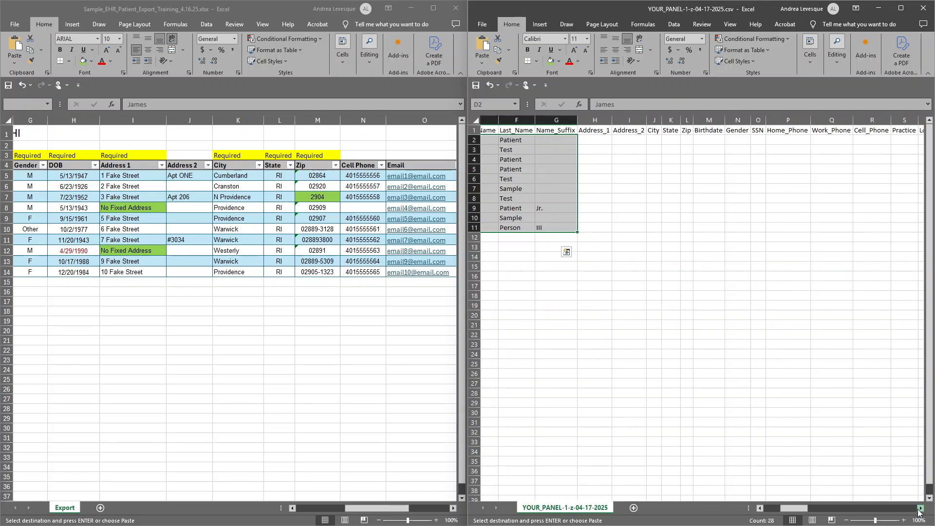
{"action": "left_click", "coordinate": [918, 511]}
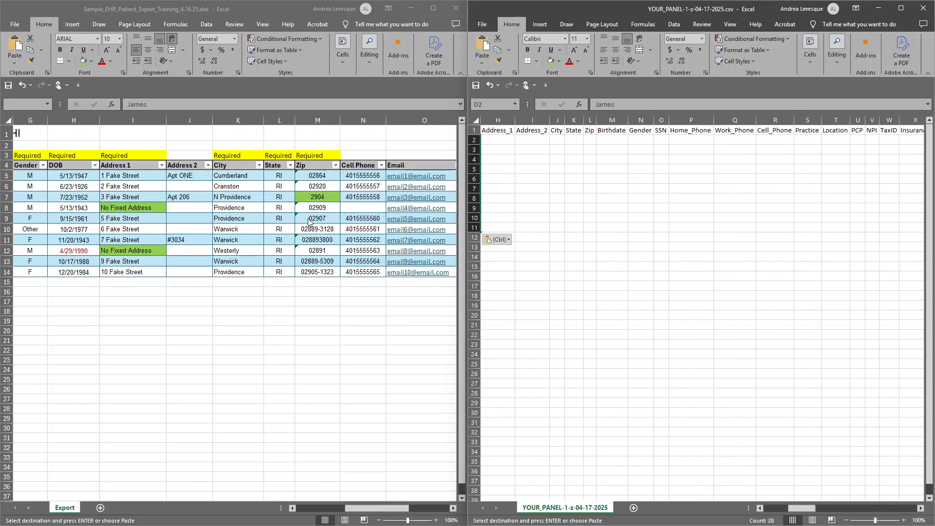
{"action": "left_click", "coordinate": [782, 511]}
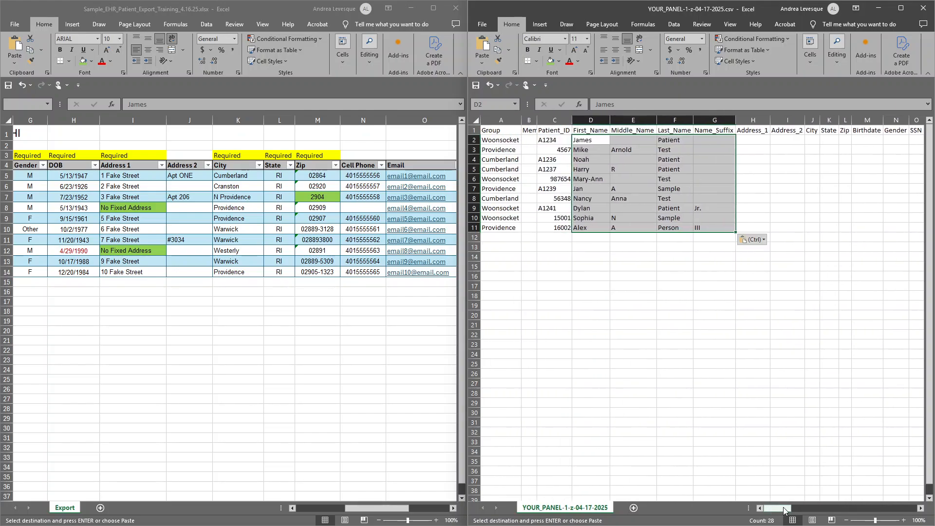
{"action": "left_click", "coordinate": [921, 509]}
{"action": "left_click", "coordinate": [921, 509]}
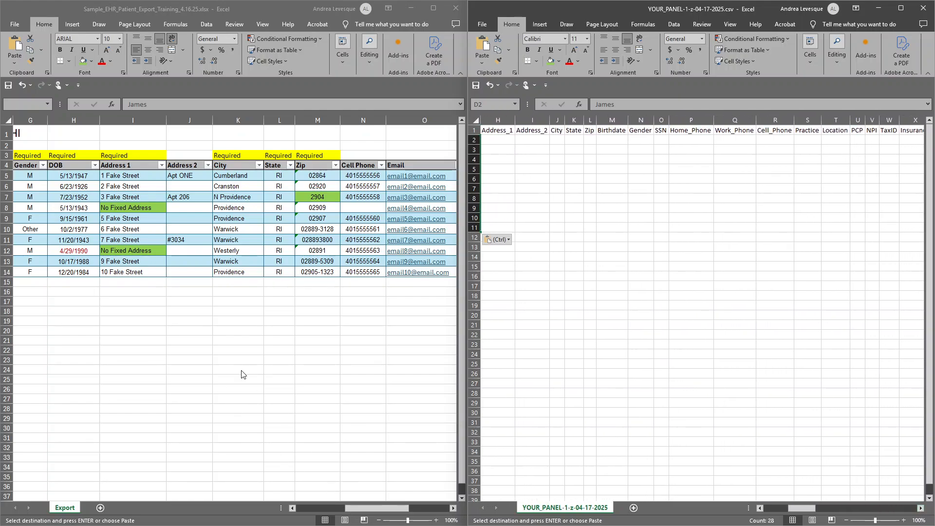
{"action": "left_click", "coordinate": [134, 182]}
{"action": "left_click", "coordinate": [133, 176]}
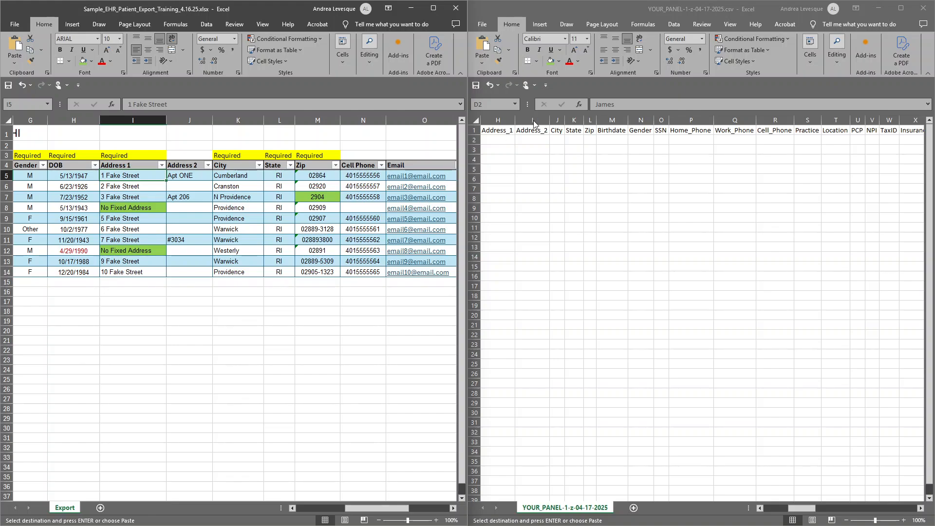
{"action": "left_click", "coordinate": [322, 271], "text": "shift"}
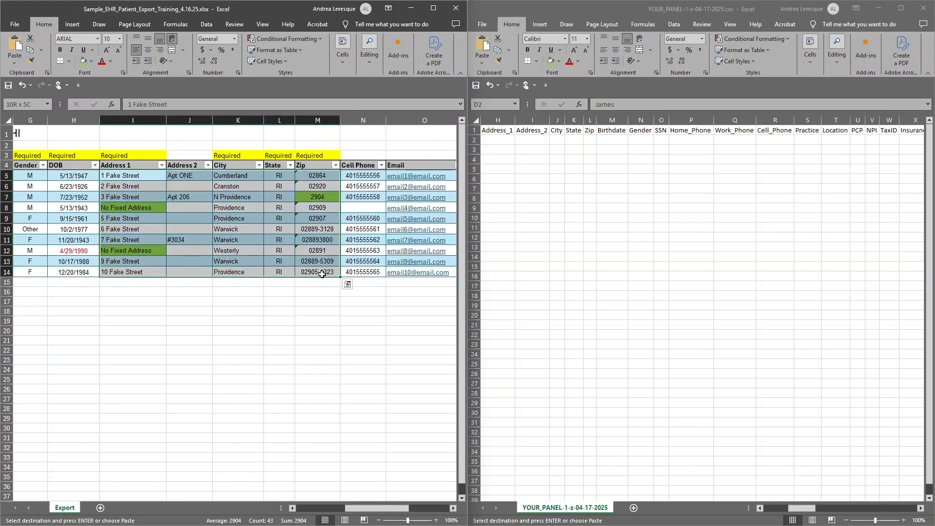
{"action": "right_click", "coordinate": [149, 176]}
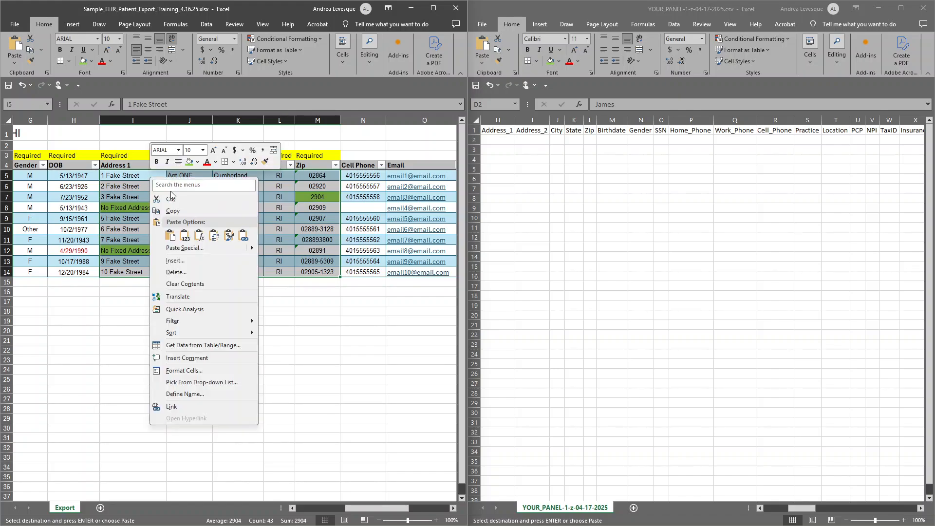
{"action": "left_click", "coordinate": [185, 219]}
{"action": "left_click", "coordinate": [503, 140]}
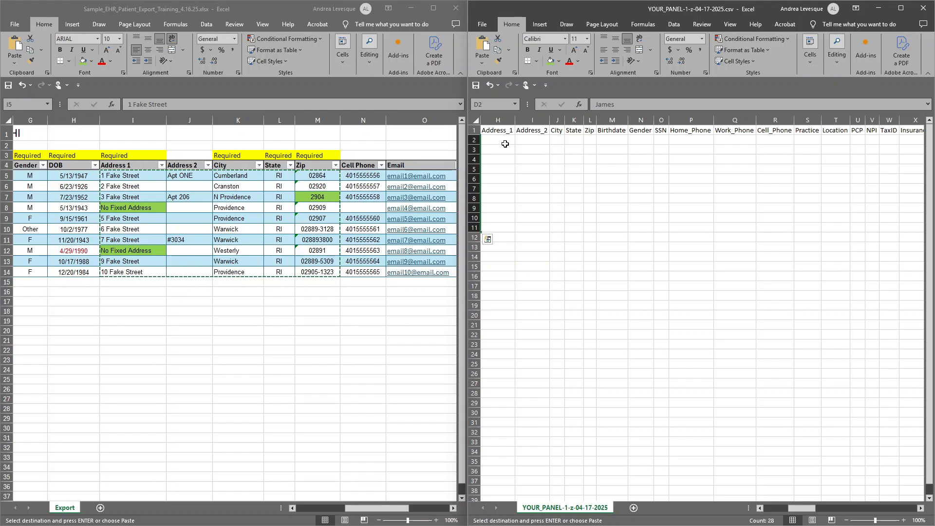
{"action": "right_click", "coordinate": [505, 141]}
{"action": "left_click", "coordinate": [539, 200]}
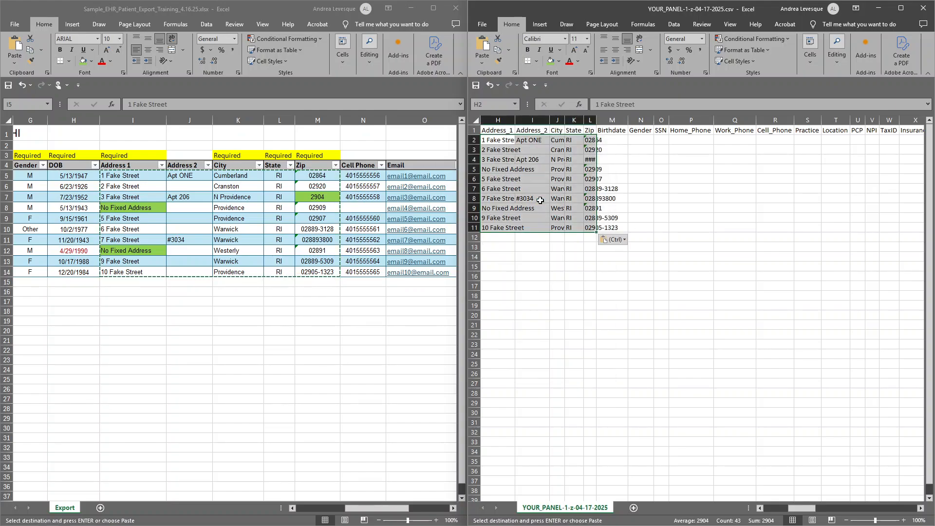
AutoFit the panel CSV's Zip column and check the pasted ZIP entries in L4, L8 and L7.
{"action": "double_click", "coordinate": [596, 121]}
{"action": "left_click", "coordinate": [609, 161]}
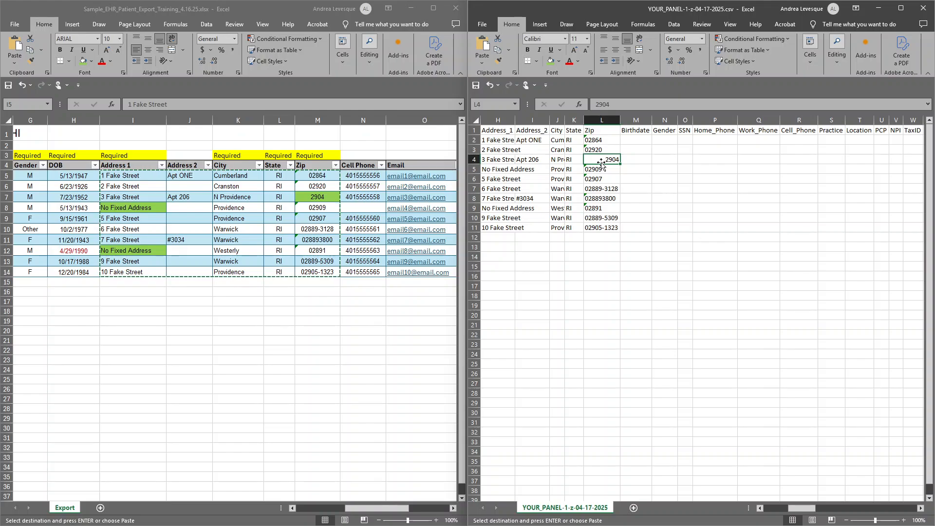
{"action": "left_click", "coordinate": [599, 198]}
{"action": "left_click", "coordinate": [600, 188]}
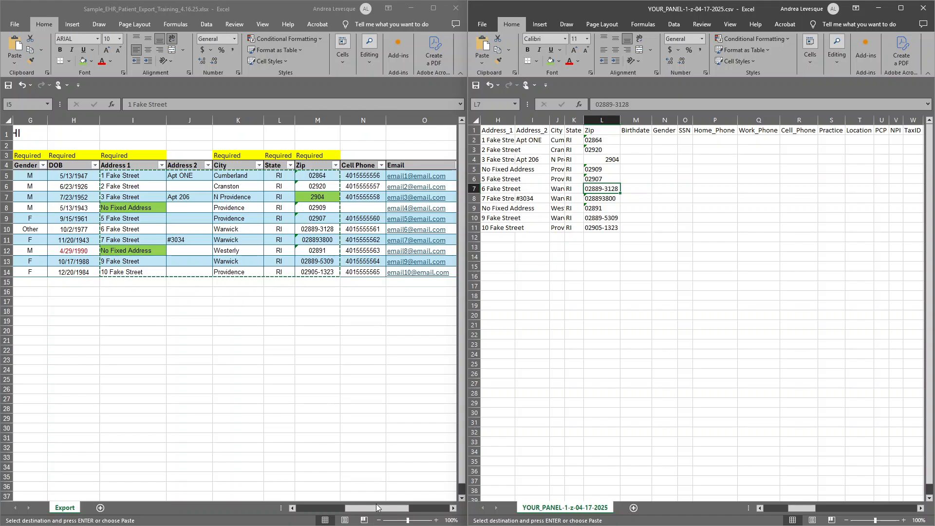
{"action": "left_click_drag", "start_coordinate": [377, 508], "coordinate": [344, 517]}
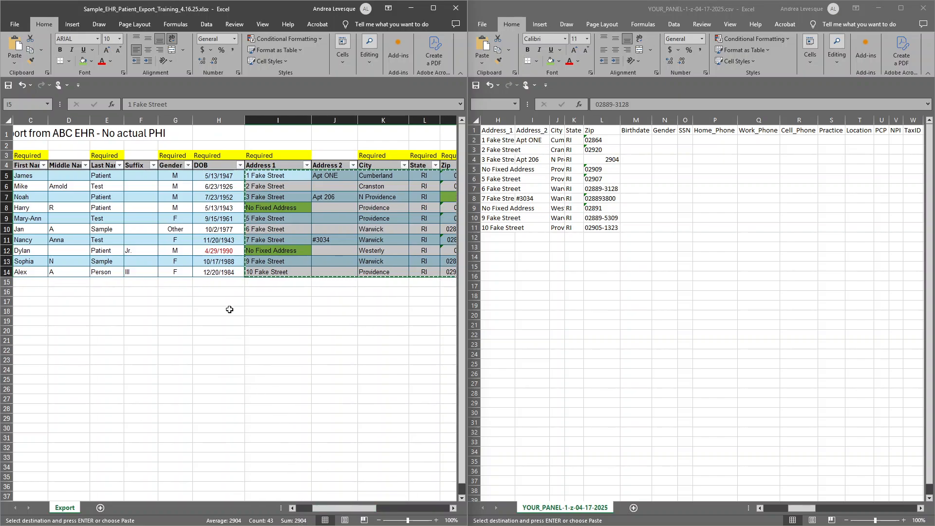
Copy the DOB dates in H5:H14 of the export and paste them as values into the panel CSV's Birthdate column from M2.
{"action": "left_click_drag", "start_coordinate": [219, 175], "coordinate": [220, 271]}
{"action": "key", "text": "ctrl+c"}
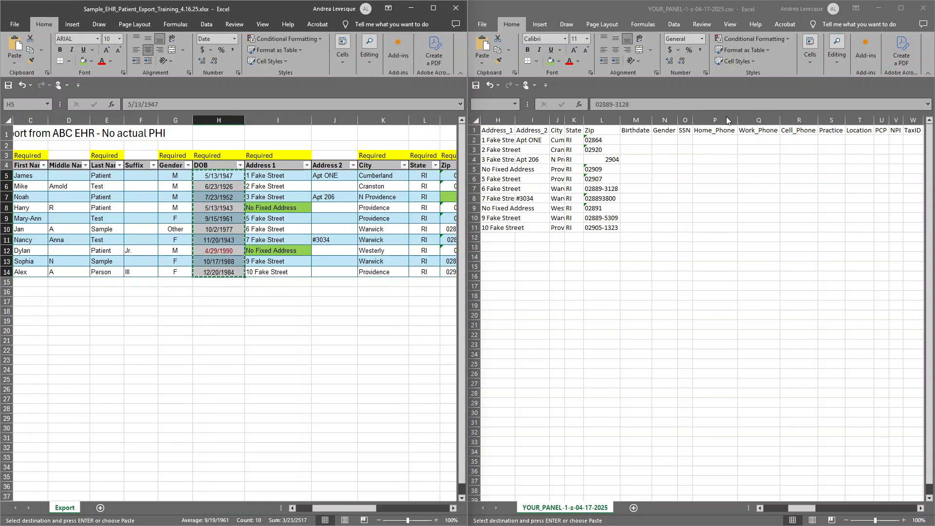
{"action": "left_click", "coordinate": [624, 172]}
{"action": "left_click", "coordinate": [634, 141]}
{"action": "right_click", "coordinate": [634, 141]}
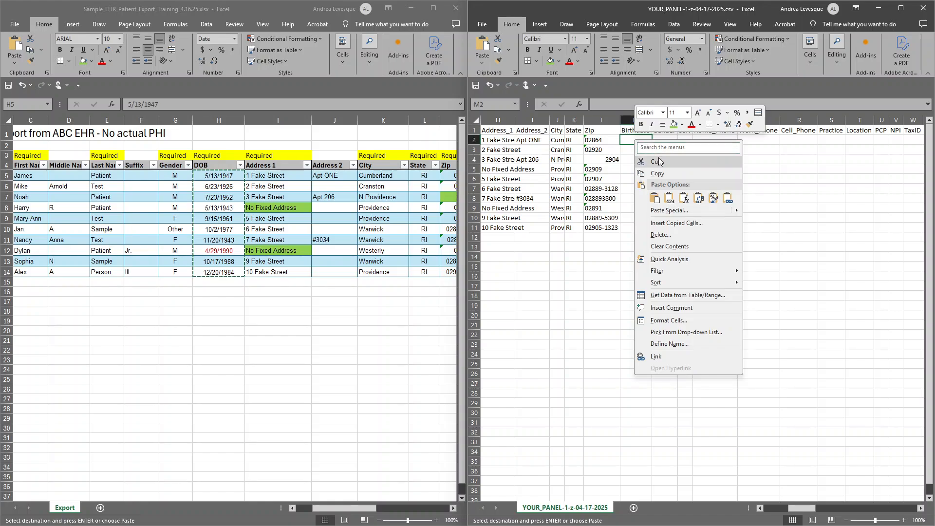
{"action": "left_click", "coordinate": [669, 198]}
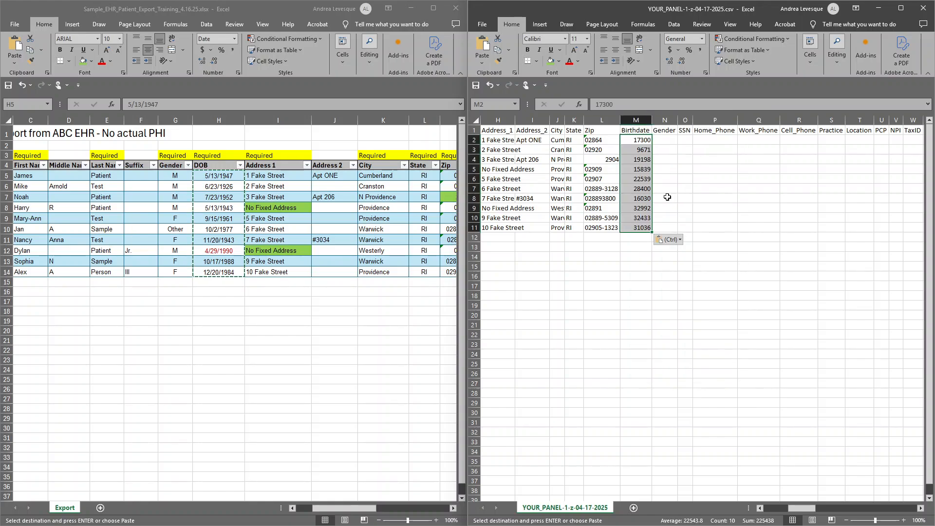
Switch the pasted birthdates to Values & Number Formatting and widen the Birthdate column to fit the full dates.
{"action": "left_click", "coordinate": [668, 240]}
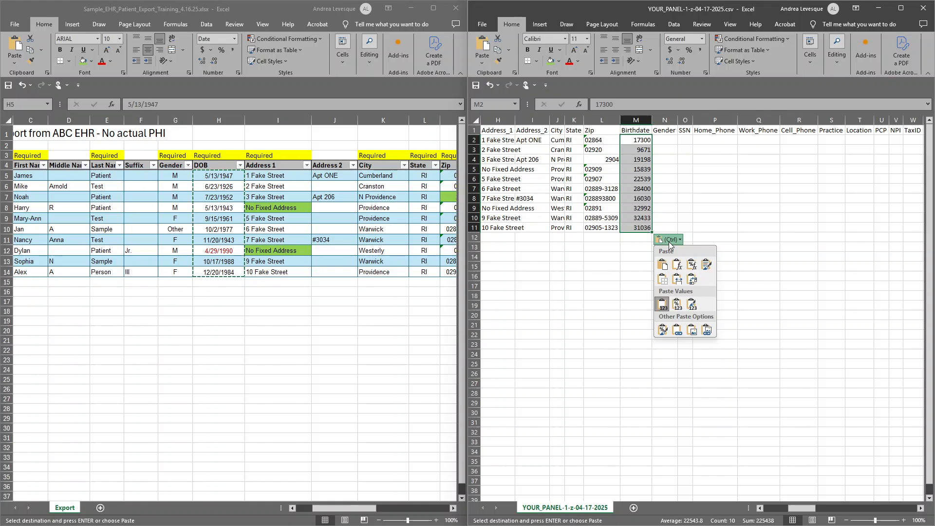
{"action": "left_click", "coordinate": [677, 306]}
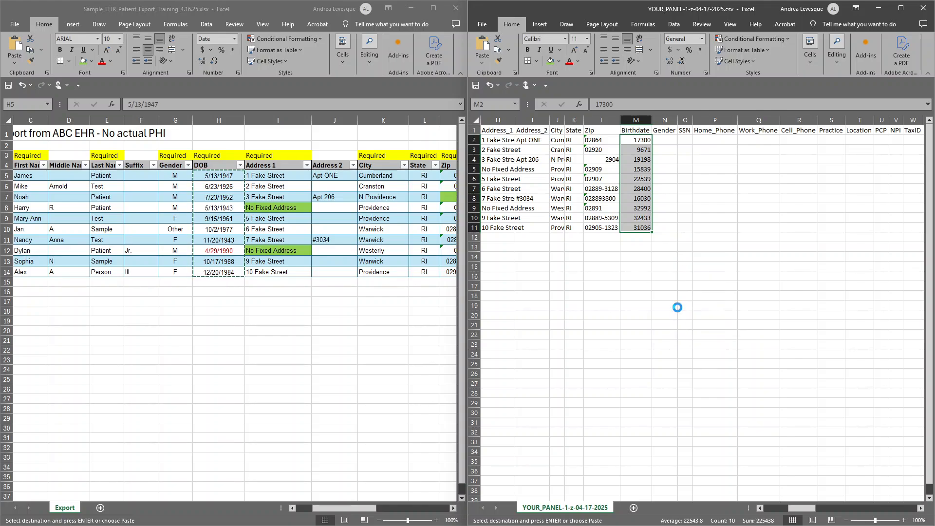
{"action": "double_click", "coordinate": [652, 120]}
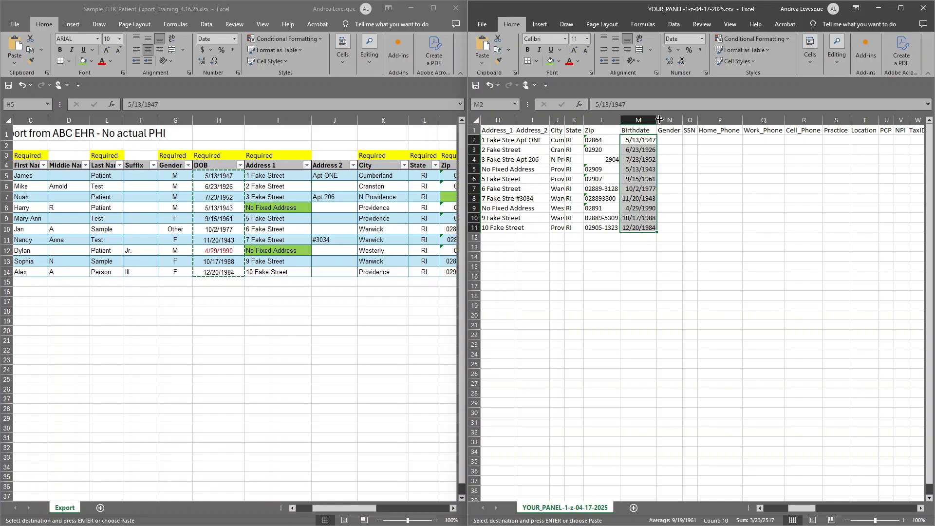
{"action": "left_click", "coordinate": [659, 120]}
{"action": "left_click_drag", "start_coordinate": [659, 119], "coordinate": [661, 119]}
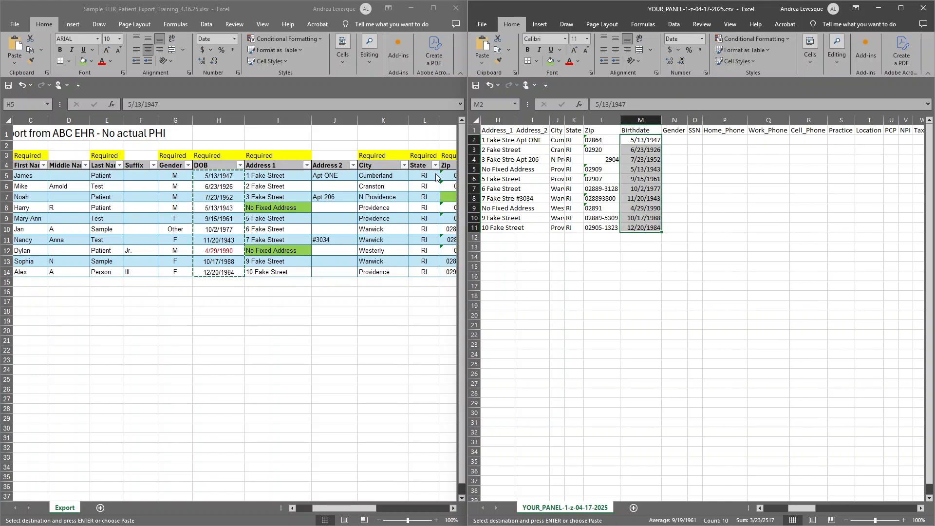
Copy the Gender entries in G5:G14 of the export and paste them as values into the panel CSV from O2.
{"action": "left_click", "coordinate": [176, 176]}
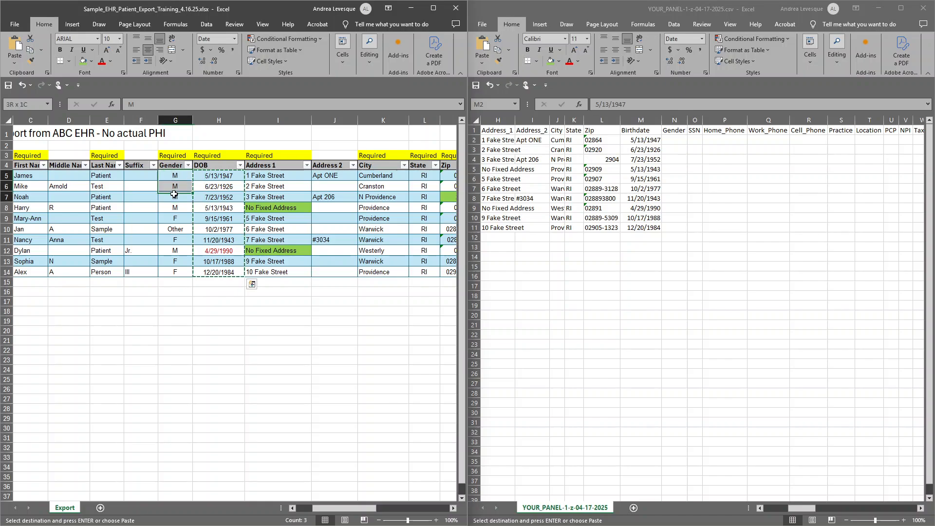
{"action": "key", "text": "ctrl+shift+Down"}
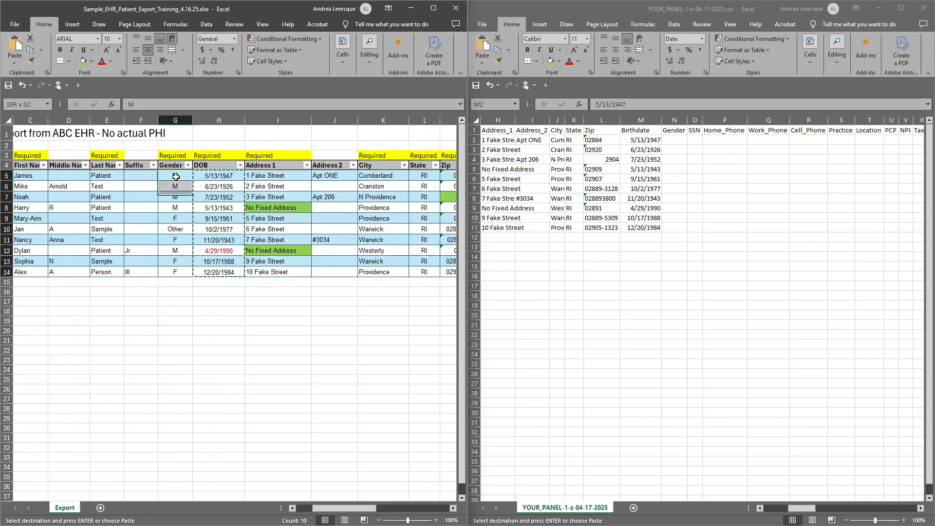
{"action": "right_click", "coordinate": [176, 176]}
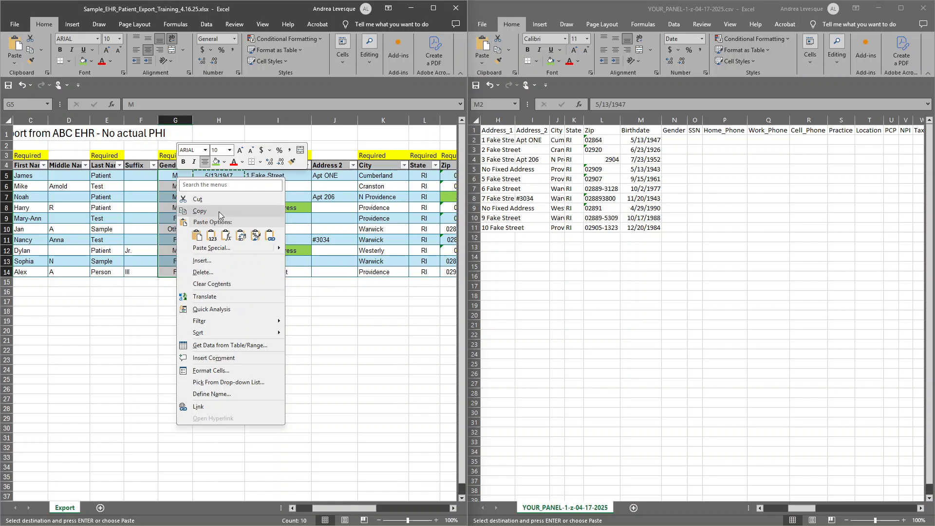
{"action": "left_click", "coordinate": [281, 202]}
{"action": "left_click", "coordinate": [693, 140]}
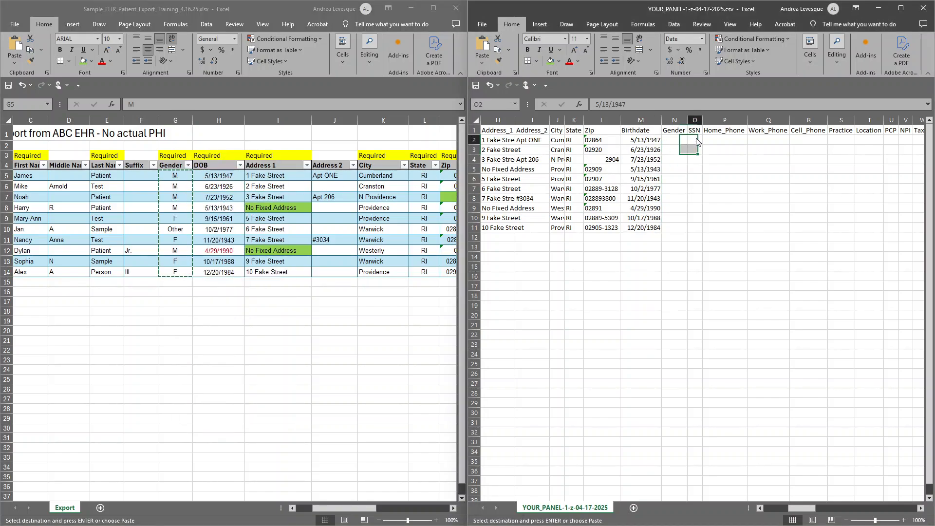
{"action": "right_click", "coordinate": [697, 140]}
{"action": "left_click", "coordinate": [746, 195]}
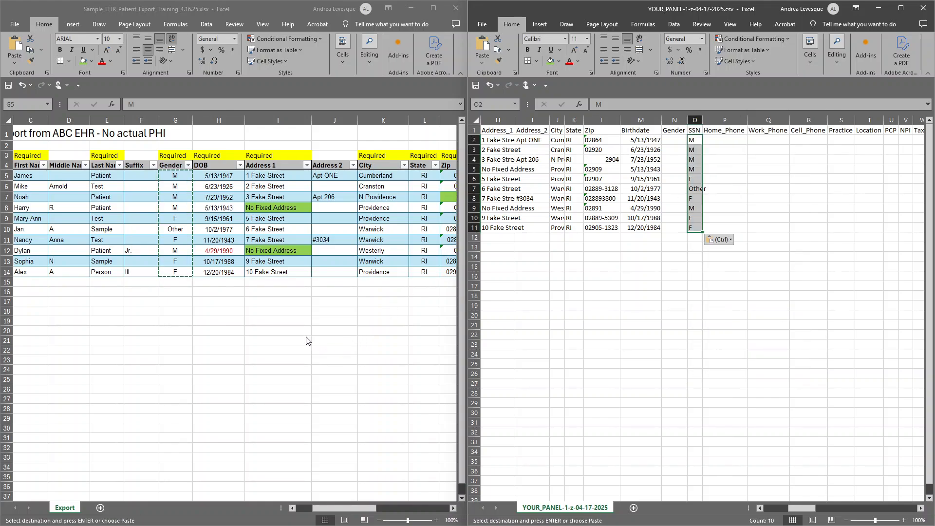
Copy the Cell Phone numbers in N5:N14 of the export and paste them as values into the Cell_Phone column from R2.
{"action": "left_click", "coordinate": [452, 508]}
{"action": "left_click", "coordinate": [452, 507]}
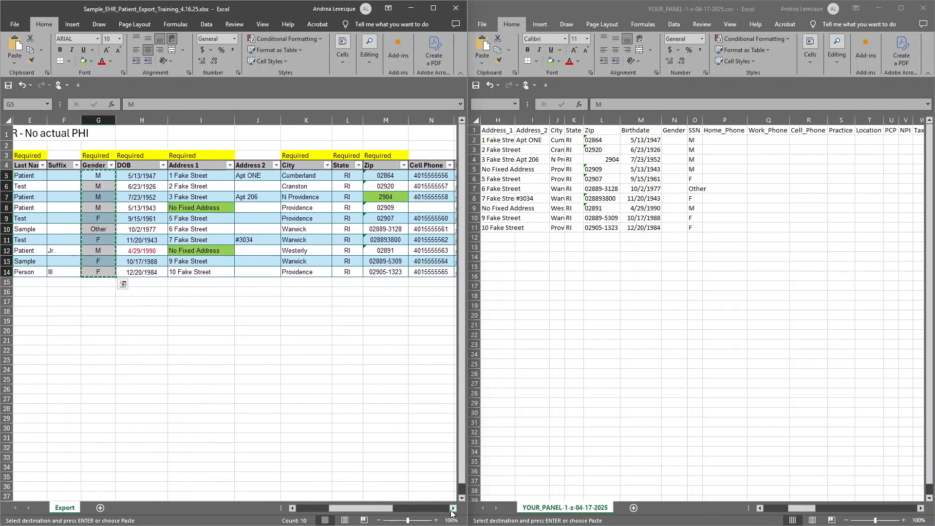
{"action": "left_click", "coordinate": [452, 508]}
{"action": "left_click", "coordinate": [452, 508]}
{"action": "left_click", "coordinate": [452, 508]}
{"action": "left_click", "coordinate": [452, 507]}
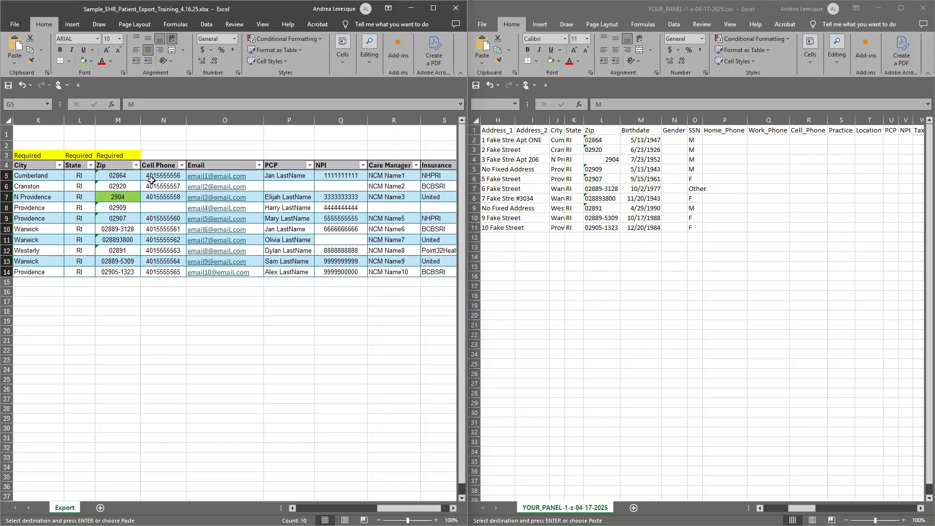
{"action": "left_click", "coordinate": [169, 175]}
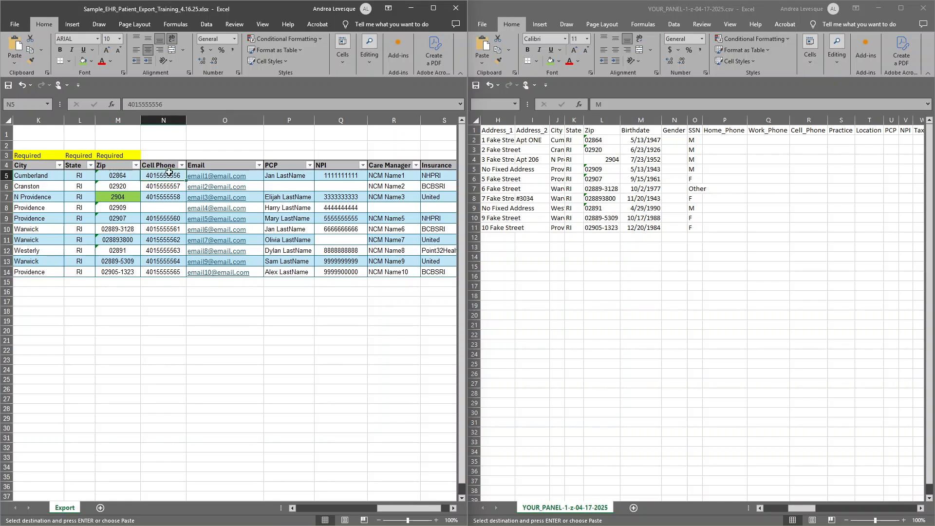
{"action": "key", "text": "ctrl+shift+End"}
{"action": "left_click", "coordinate": [125, 174]}
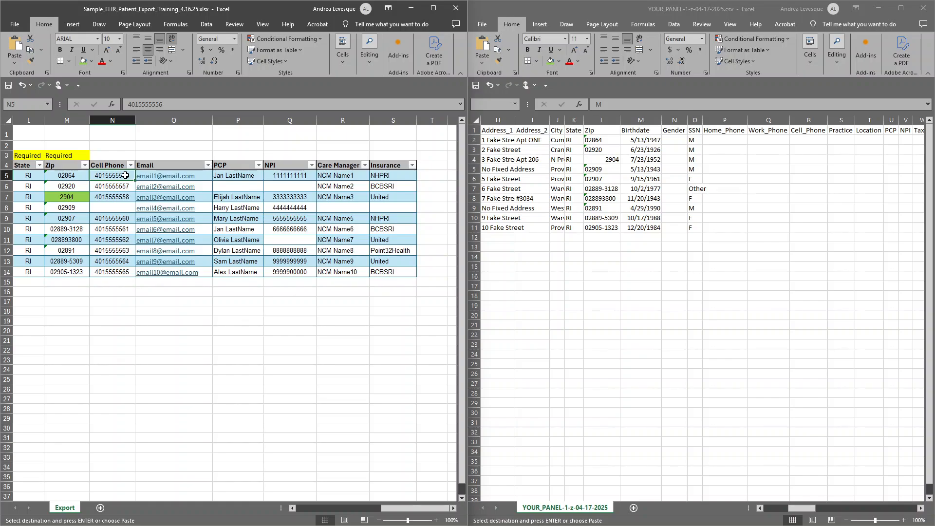
{"action": "key", "text": "shift+Down"}
{"action": "key", "text": "shift+Down"}
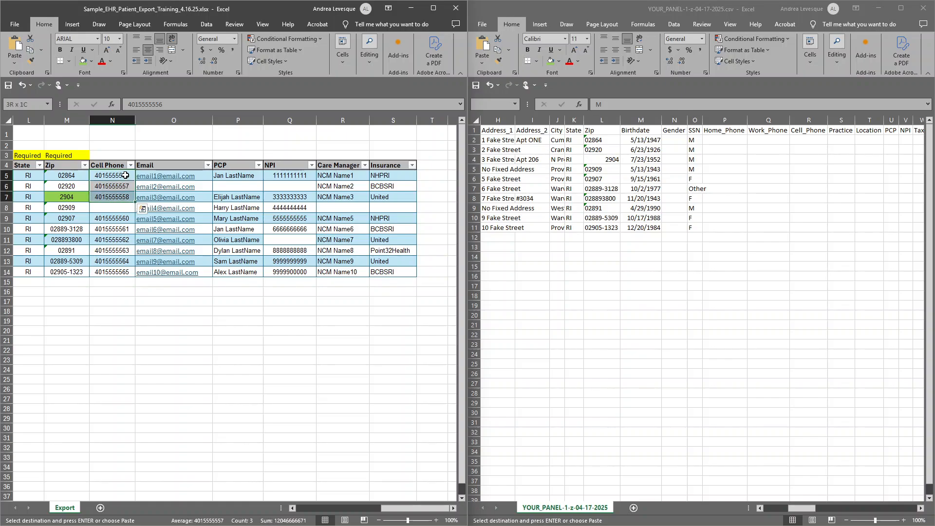
{"action": "key", "text": "ctrl+shift+Down"}
{"action": "key", "text": "ctrl+shift+Down"}
{"action": "key", "text": "ctrl+c"}
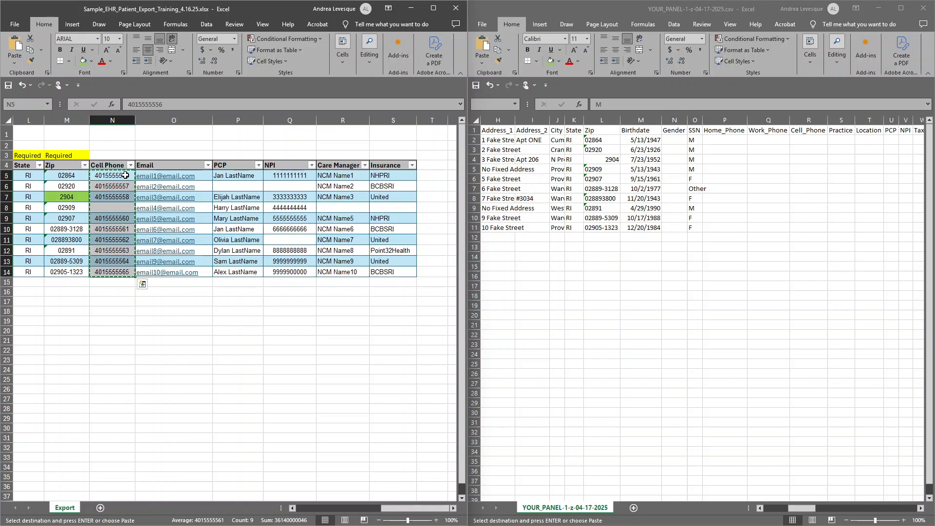
{"action": "left_click", "coordinate": [744, 184]}
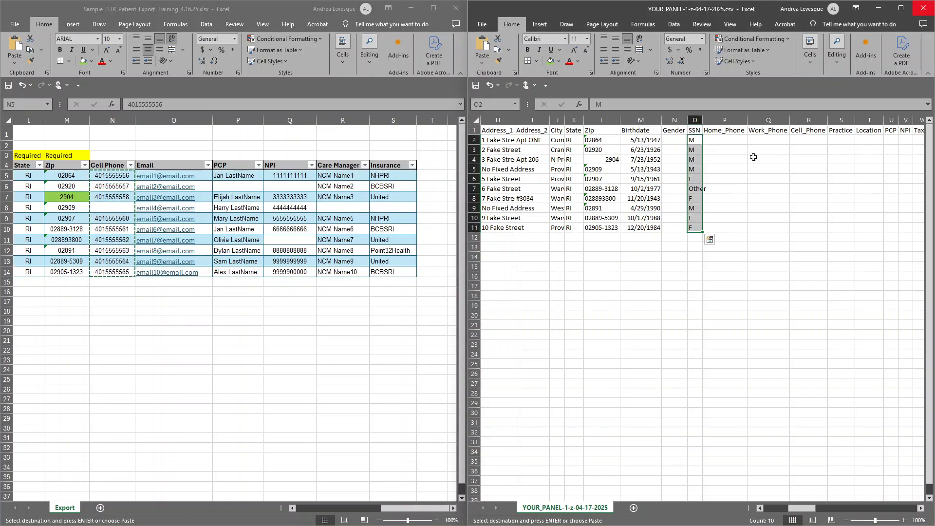
{"action": "right_click", "coordinate": [803, 140]}
{"action": "left_click", "coordinate": [834, 196]}
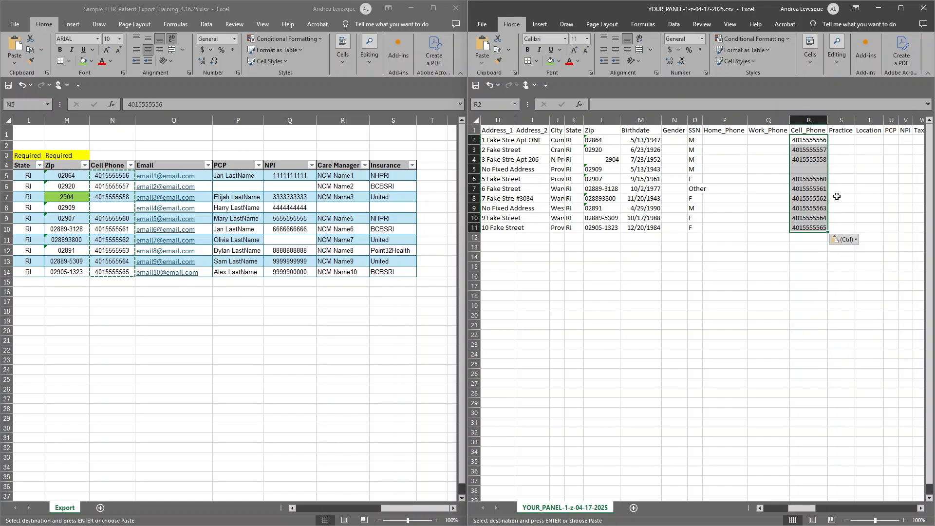
Copy the Care Manager entries in R5:R14 of the export and paste them as values into the Care_Manager column from AE2.
{"action": "left_click", "coordinate": [920, 508]}
{"action": "left_click_drag", "start_coordinate": [336, 175], "coordinate": [347, 271]}
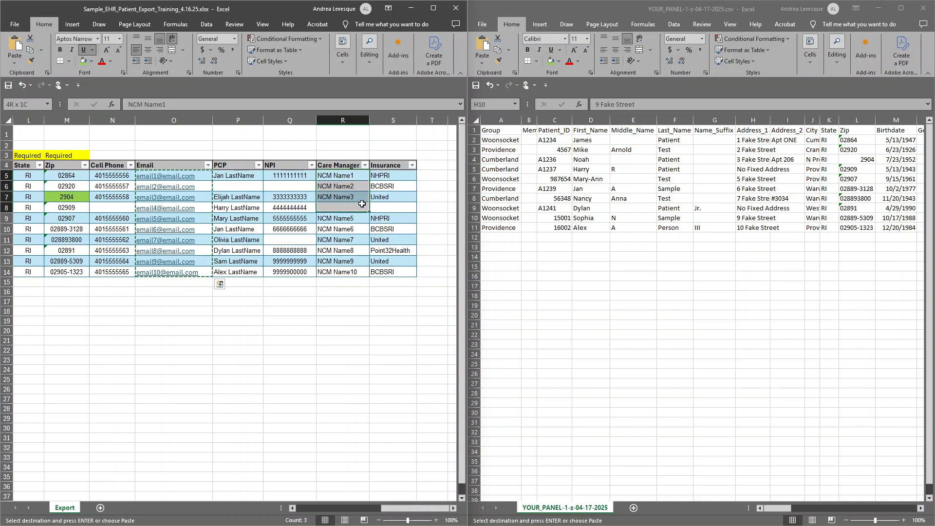
{"action": "key", "text": "ctrl+c"}
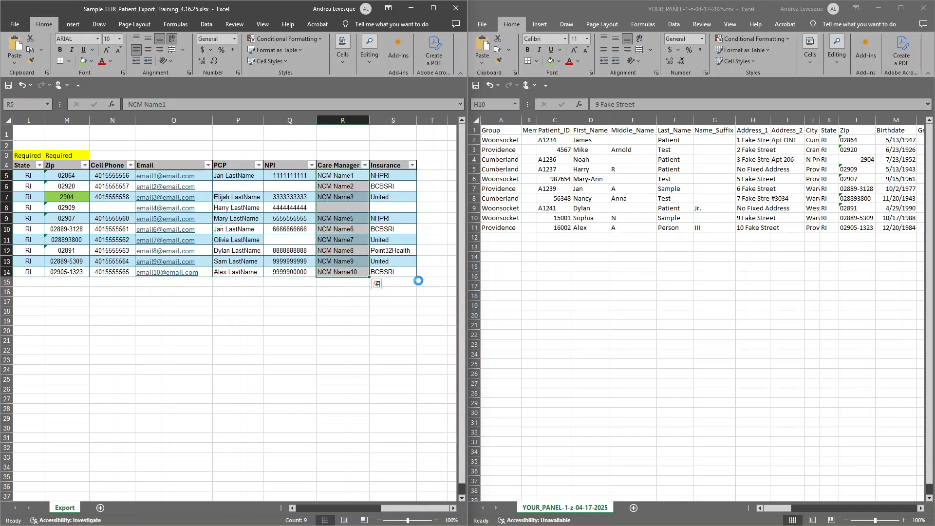
{"action": "left_click_drag", "start_coordinate": [762, 510], "coordinate": [849, 511]}
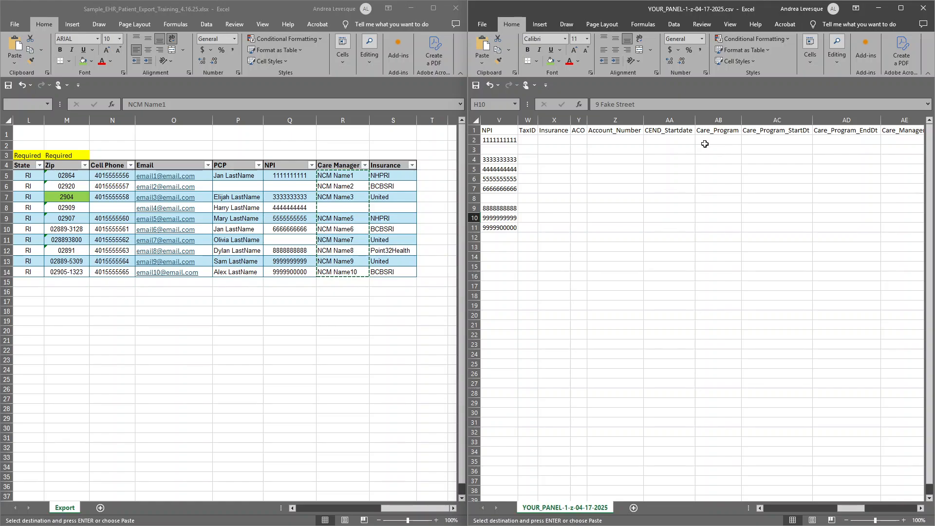
{"action": "left_click", "coordinate": [901, 141]}
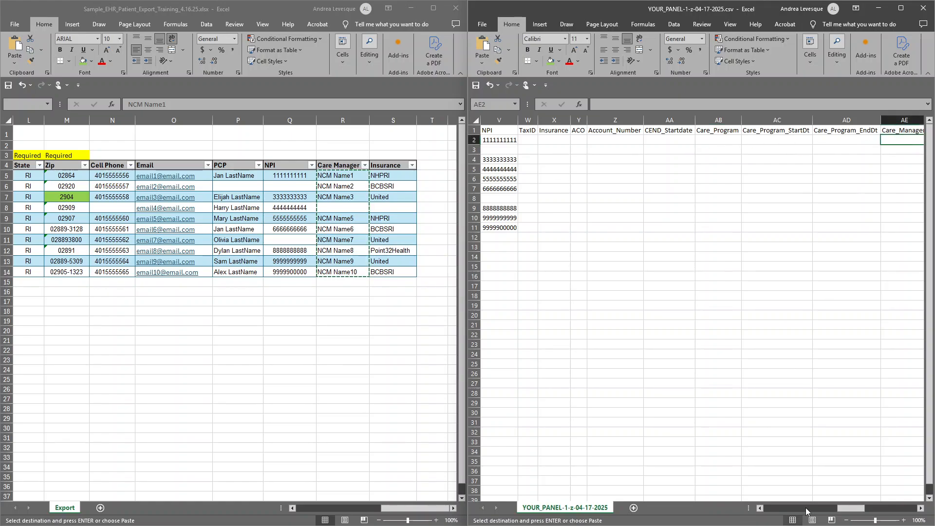
{"action": "left_click", "coordinate": [920, 508]}
{"action": "left_click", "coordinate": [920, 507]}
{"action": "left_click", "coordinate": [920, 508]}
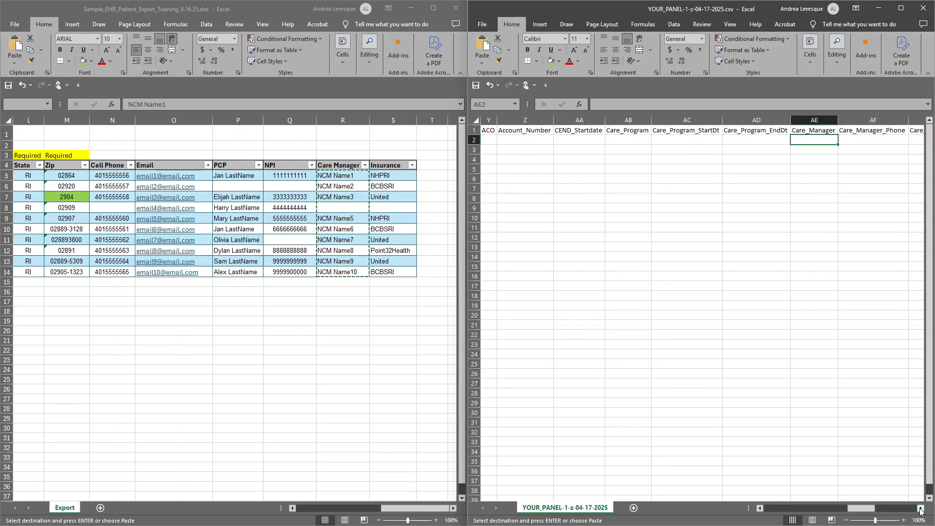
{"action": "key", "text": "ctrl+v"}
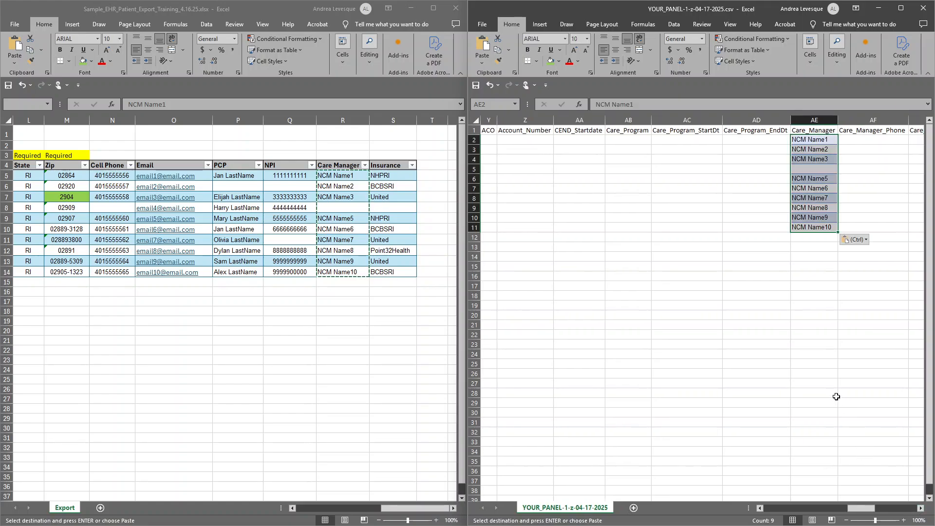
{"action": "left_click", "coordinate": [853, 239]}
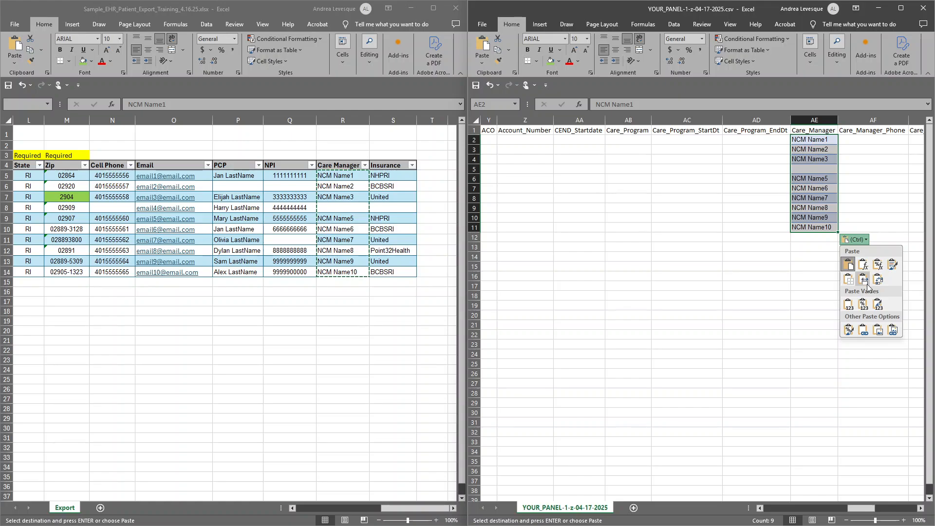
{"action": "left_click", "coordinate": [859, 300]}
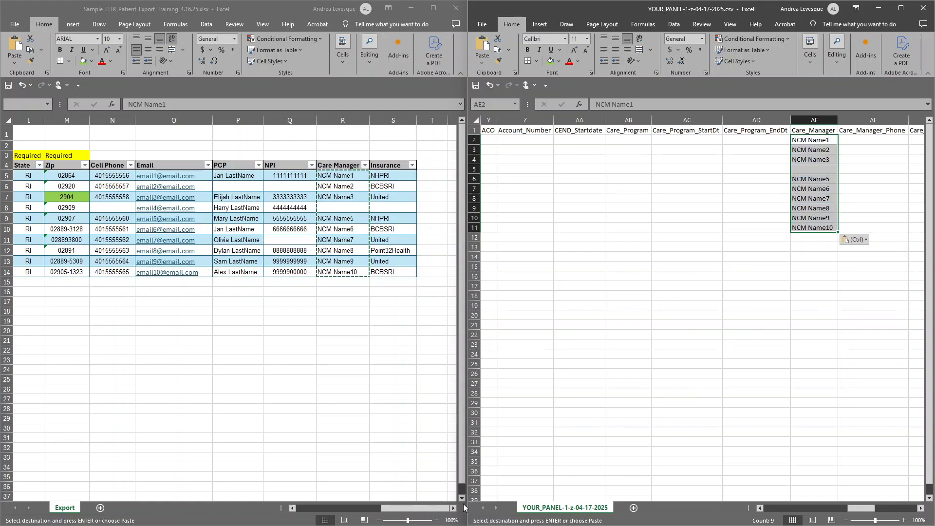
Copy the Insurance entries in S5:S14 of the export and paste them as values into the Insurance column from X2.
{"action": "left_click", "coordinate": [384, 174]}
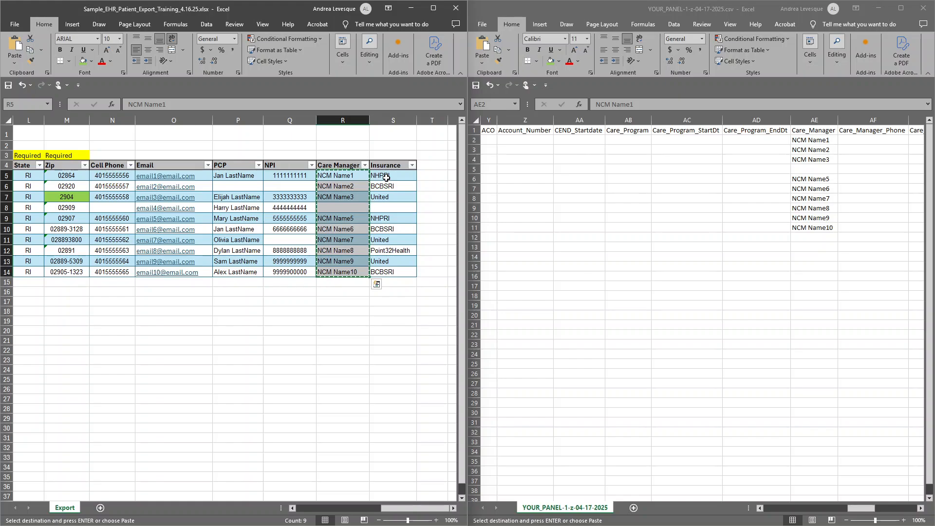
{"action": "left_click_drag", "start_coordinate": [384, 176], "coordinate": [379, 272]}
{"action": "key", "text": "ctrl+c"}
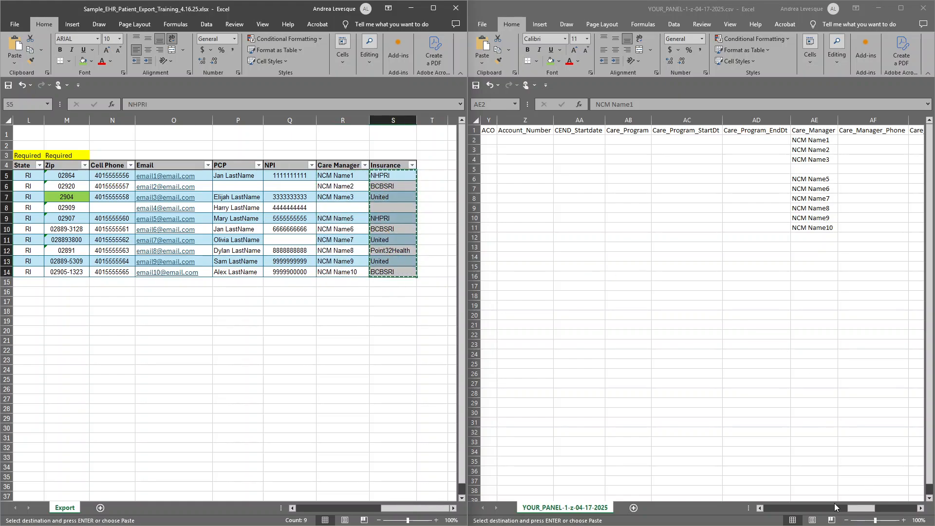
{"action": "mouse_move", "coordinate": [857, 508]}
{"action": "left_mouse_down"}
{"action": "mouse_move", "coordinate": [875, 511]}
{"action": "mouse_move", "coordinate": [846, 514]}
{"action": "left_mouse_up"}
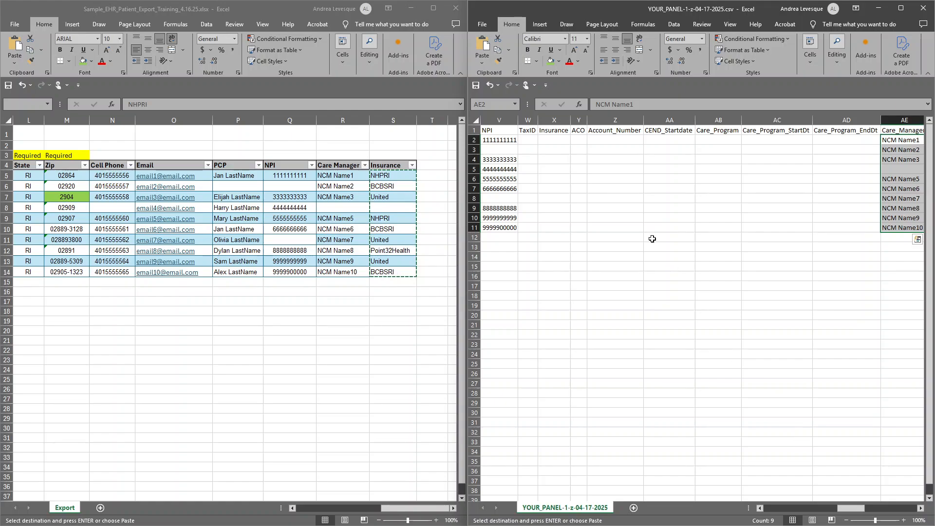
{"action": "right_click", "coordinate": [556, 141]}
{"action": "left_click", "coordinate": [594, 198]}
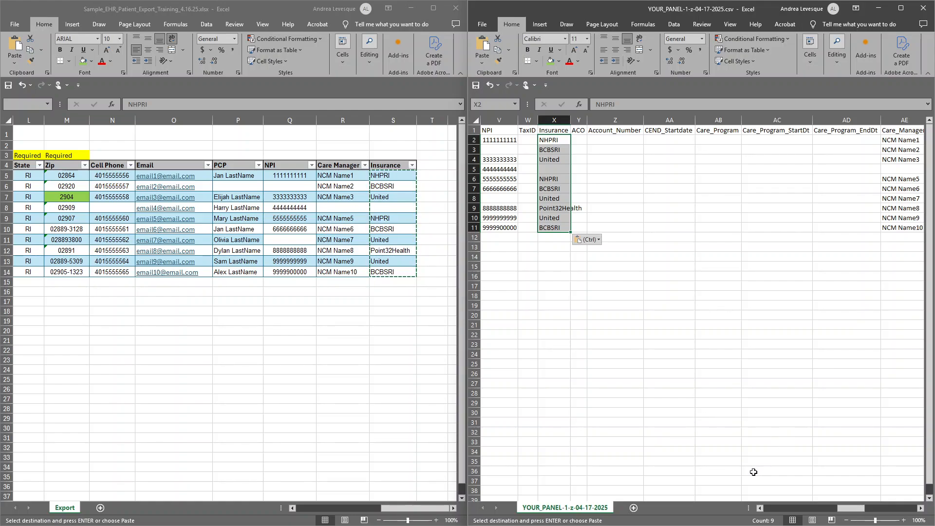
Compare row 6 of the panel CSV with the matching patient row in the export, starting from the first columns.
{"action": "left_click", "coordinate": [774, 512]}
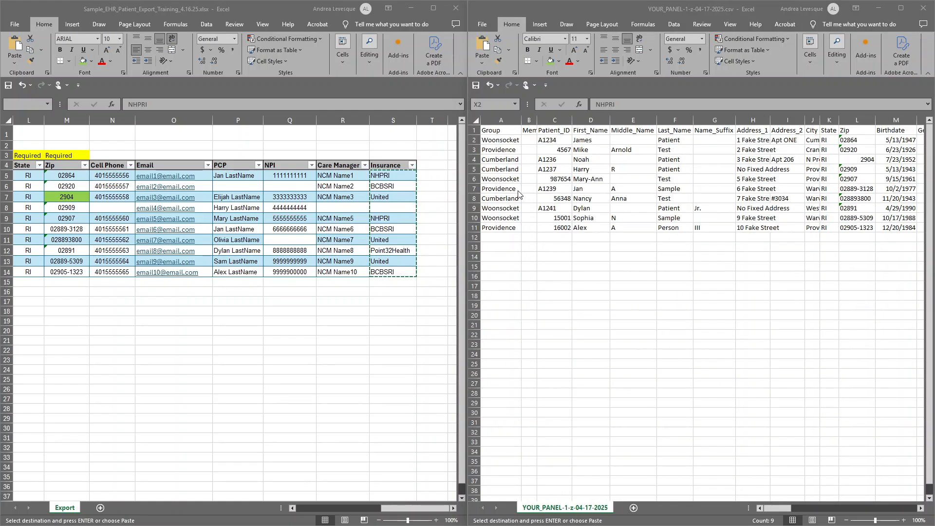
{"action": "left_click", "coordinate": [473, 179]}
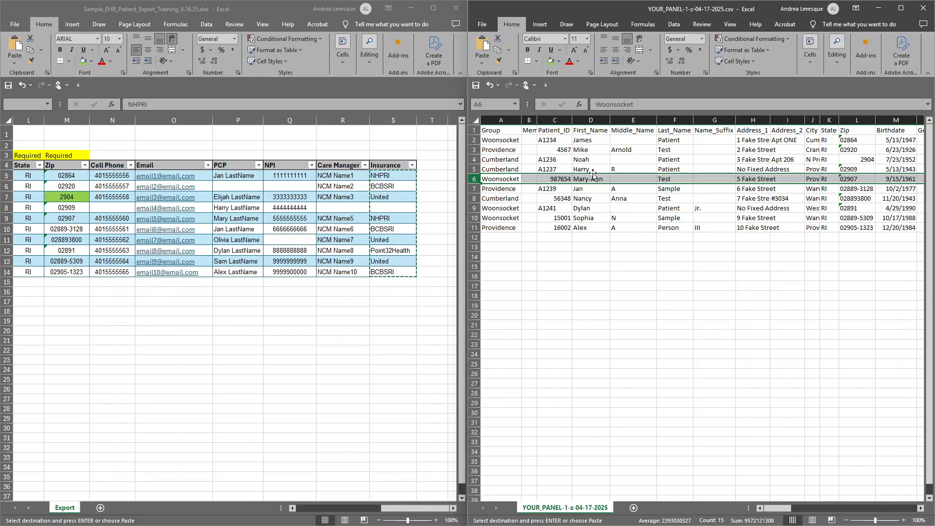
{"action": "left_click", "coordinate": [303, 509]}
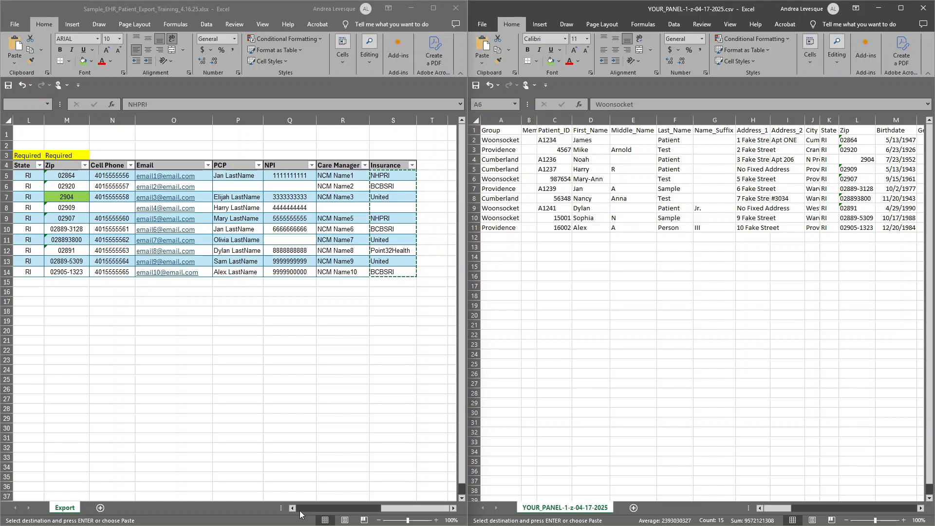
{"action": "left_click", "coordinate": [303, 509]}
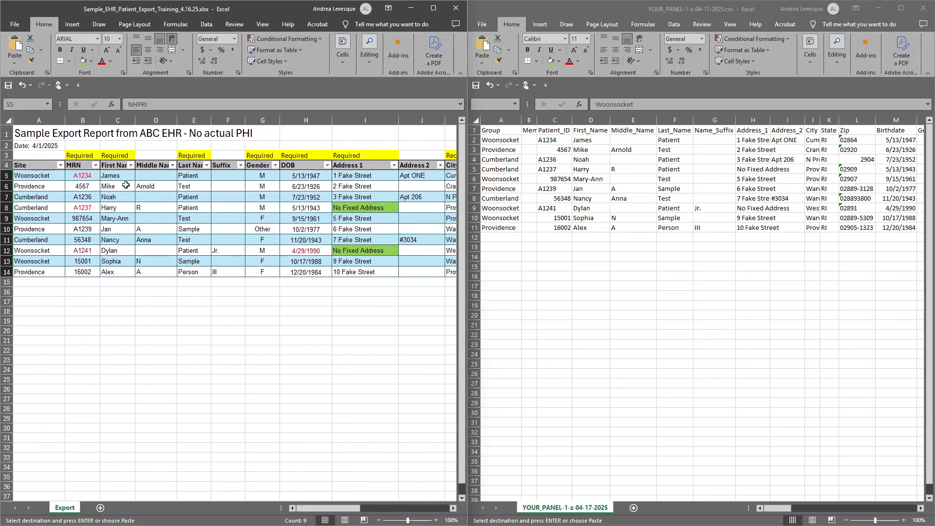
Filter the export's MRN column to show only the patient matching row 6 of the panel CSV.
{"action": "left_click", "coordinate": [95, 165]}
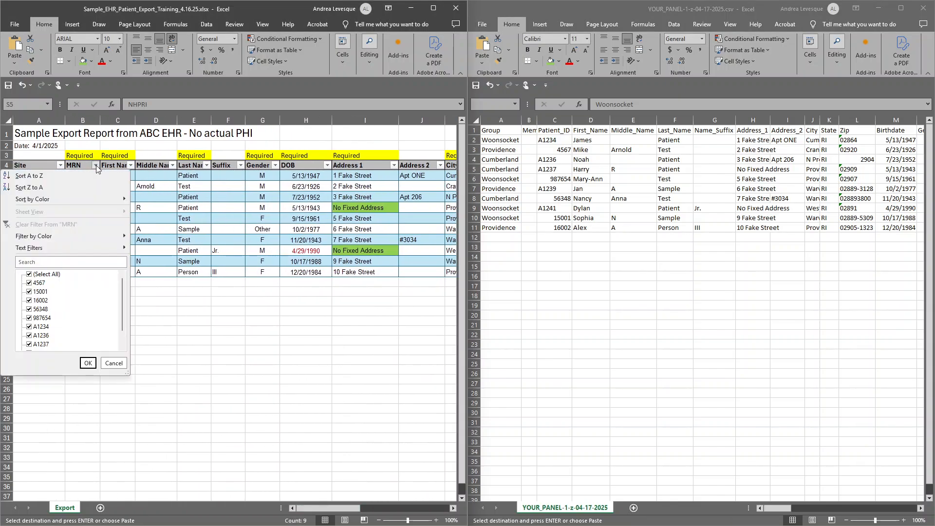
{"action": "left_click", "coordinate": [35, 274]}
{"action": "left_click", "coordinate": [30, 317]}
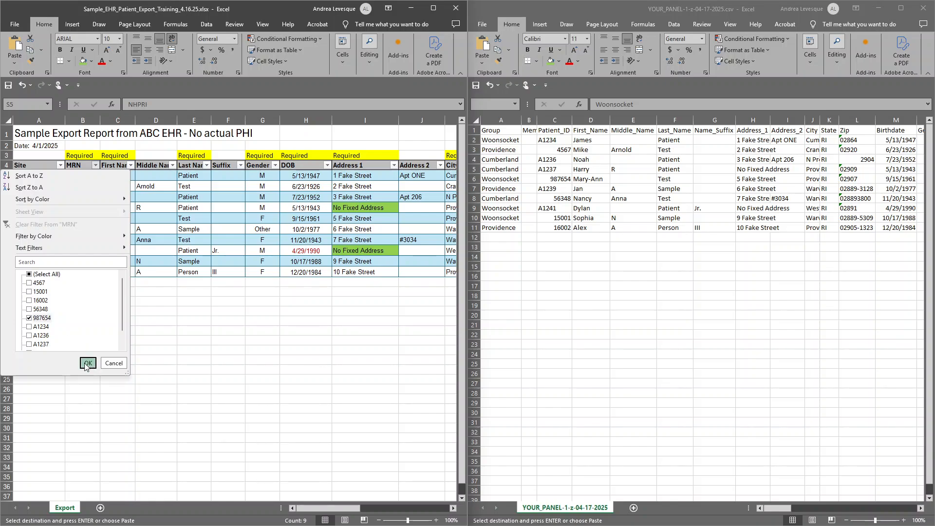
{"action": "left_click", "coordinate": [87, 363]}
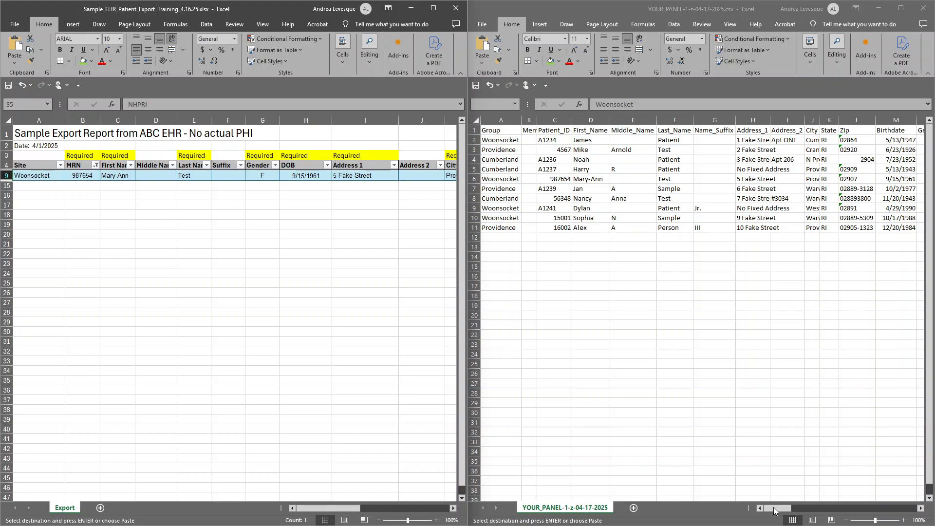
Widen the panel CSV's SSN column and move the misplaced gender entries in O2:O11 into the Gender column from N2.
{"action": "left_click_drag", "start_coordinate": [778, 509], "coordinate": [804, 491]}
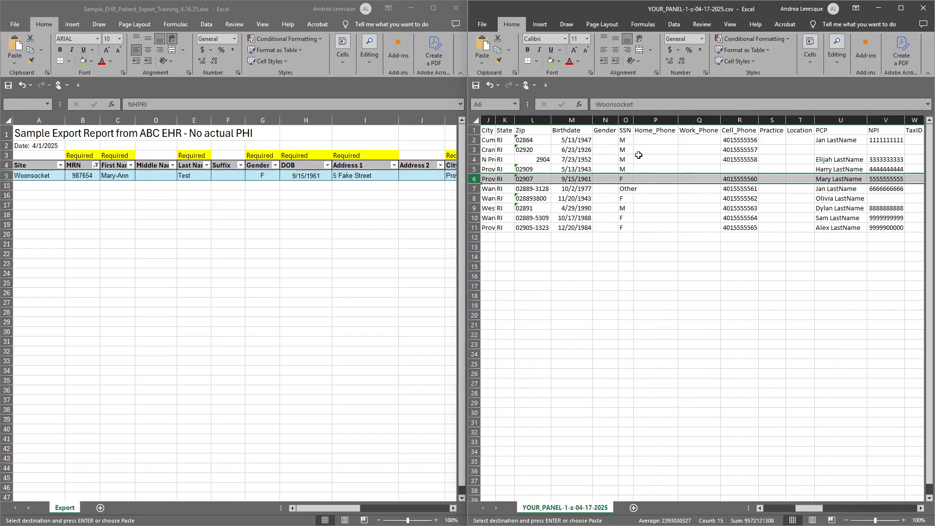
{"action": "left_click_drag", "start_coordinate": [633, 120], "coordinate": [667, 121]}
{"action": "left_click", "coordinate": [633, 172]}
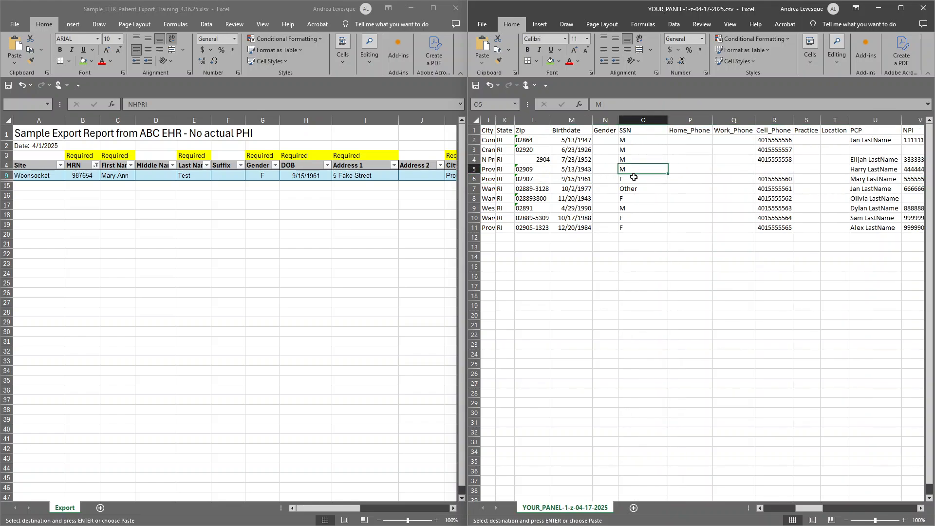
{"action": "left_click_drag", "start_coordinate": [634, 137], "coordinate": [608, 233]}
{"action": "left_click", "coordinate": [599, 140]}
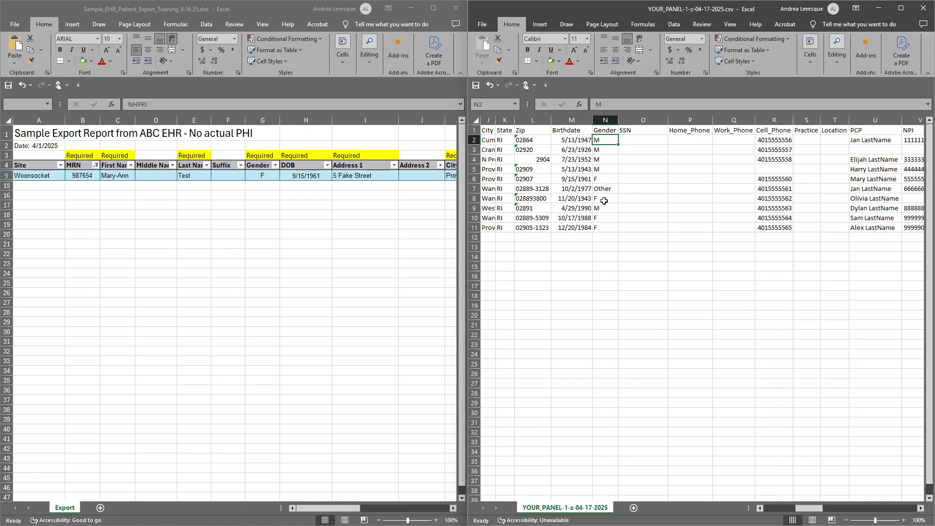
{"action": "key", "text": "ctrl+Home"}
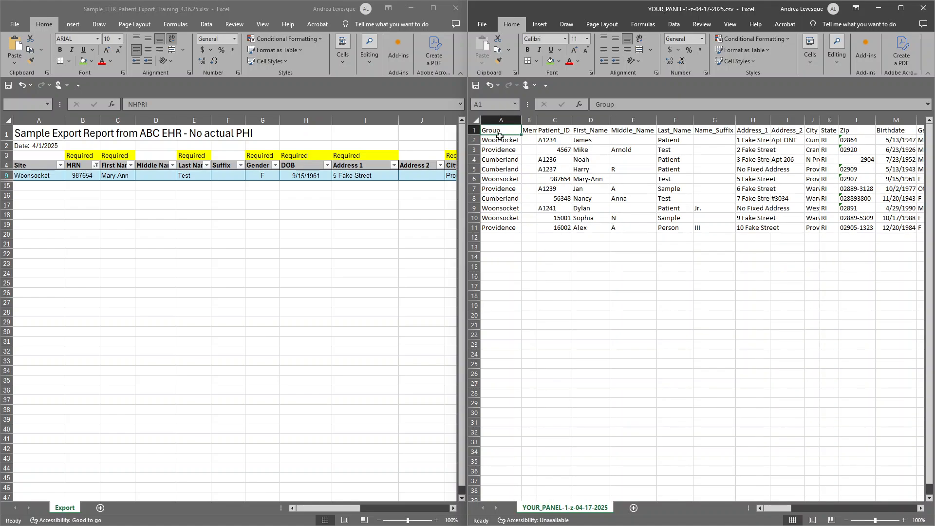